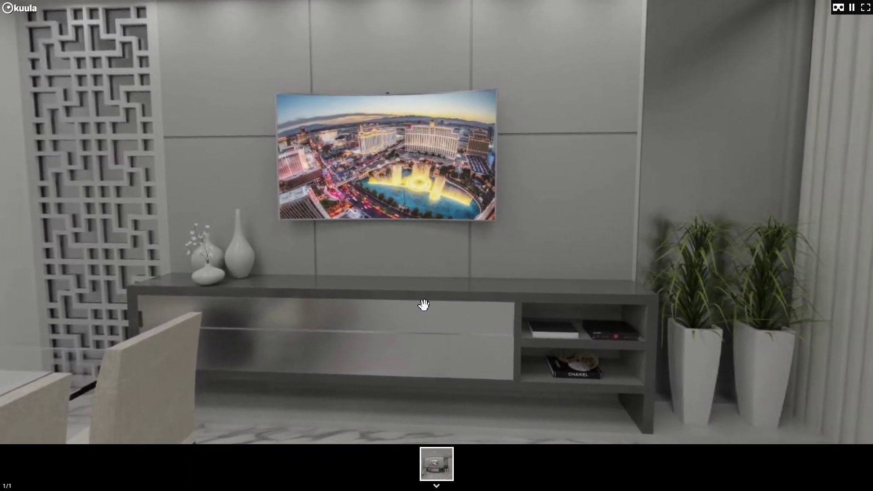
Step: Look around the rendered 360-degree panorama of the living room
left_click_drag(707, 347, 462, 318)
left_click_drag(695, 300, 201, 331)
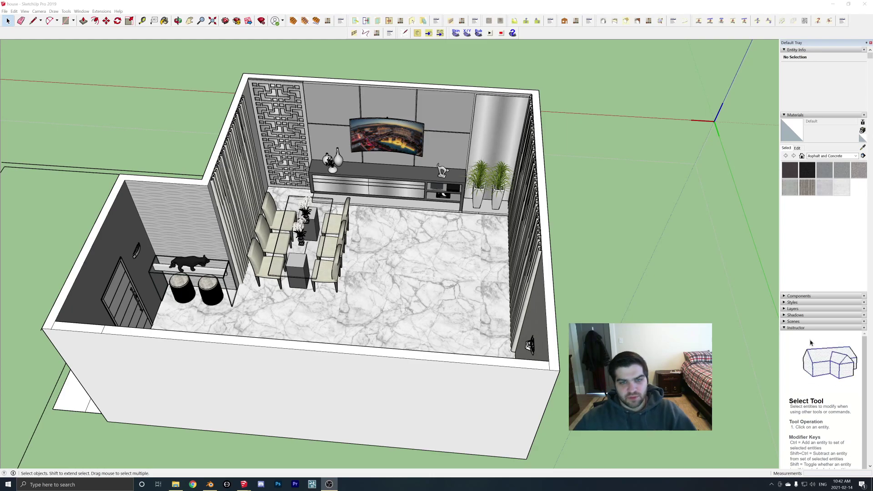
Step: Switch to the SketchUp house model and examine the glass console table, curtains and dining set inside the room
scroll(356, 224, "up", 5)
mouse_move(257, 218)
middle_mouse_down("shift")
mouse_move(347, 251)
mouse_move(369, 238)
mouse_move(302, 255)
middle_mouse_up("shift")
scroll(347, 251, "down", 3)
scroll(369, 238, "up", 4)
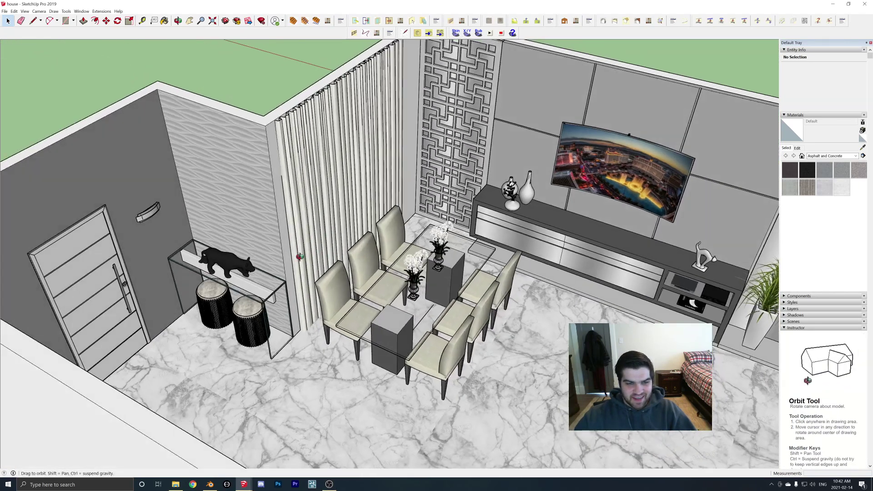
scroll(302, 255, "up", 2)
scroll(341, 255, "down", 2)
middle_click_drag(482, 271, 448, 182, "shift")
scroll(376, 247, "up", 4)
middle_click_drag(452, 220, 499, 282, "shift")
middle_click_drag(426, 223, 369, 250)
scroll(430, 224, "down", 2)
scroll(406, 235, "down", 2)
scroll(423, 278, "up", 5)
scroll(409, 272, "down", 2)
scroll(369, 250, "up", 4)
Step: Select the glass console table group and sample its glass material with the Paint Bucket to identify it
left_click(141, 274)
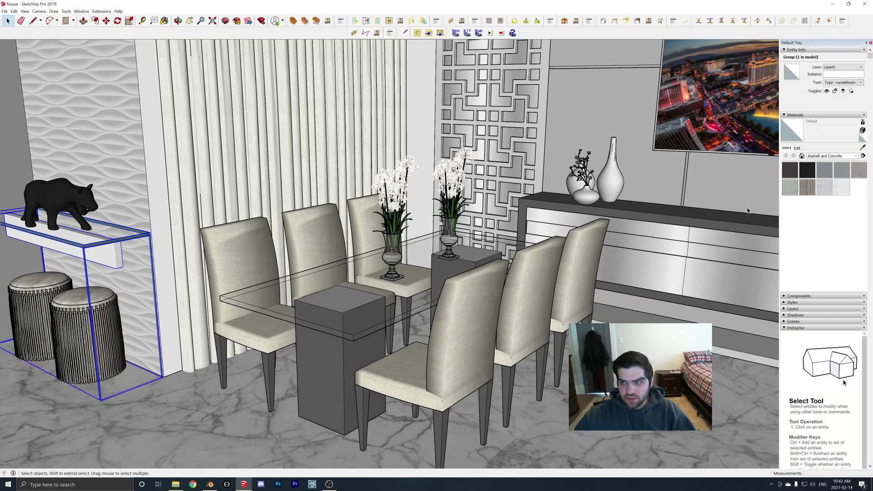
key("b")
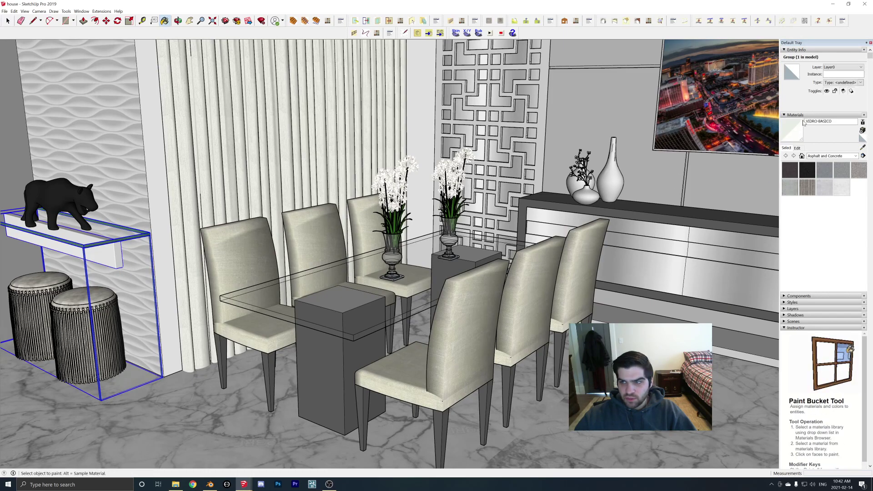
mouse_move(137, 245)
middle_mouse_down("shift")
mouse_move(198, 222)
mouse_move(153, 236)
middle_mouse_up("shift")
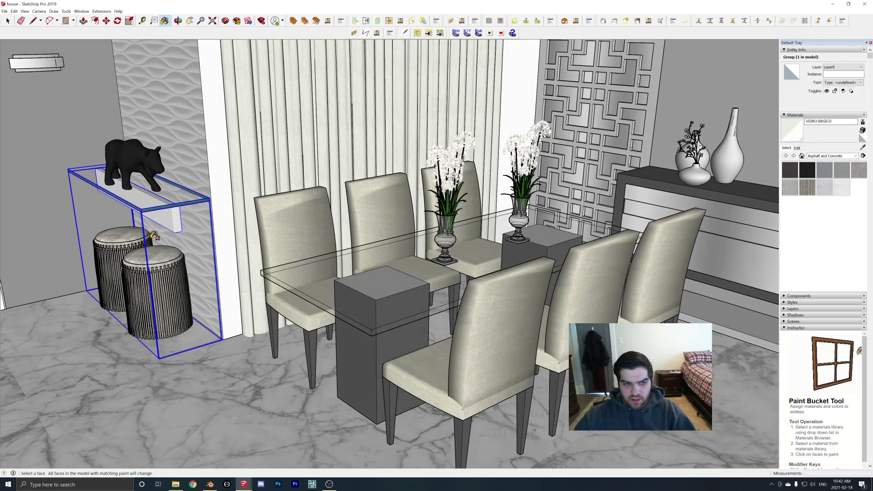
scroll(152, 237, "up", 5)
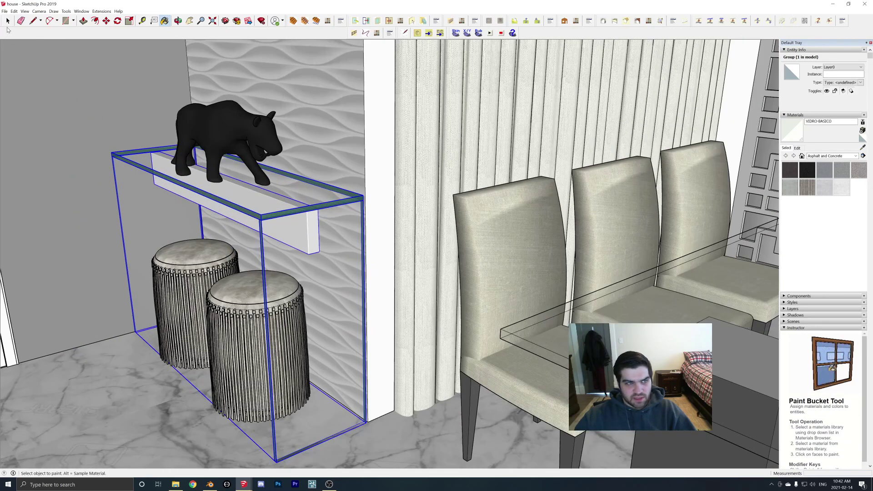
Step: Open the console table group, select its near side panel and sample the green material on the glass edge
key("space")
double_click(272, 226)
left_click(272, 226)
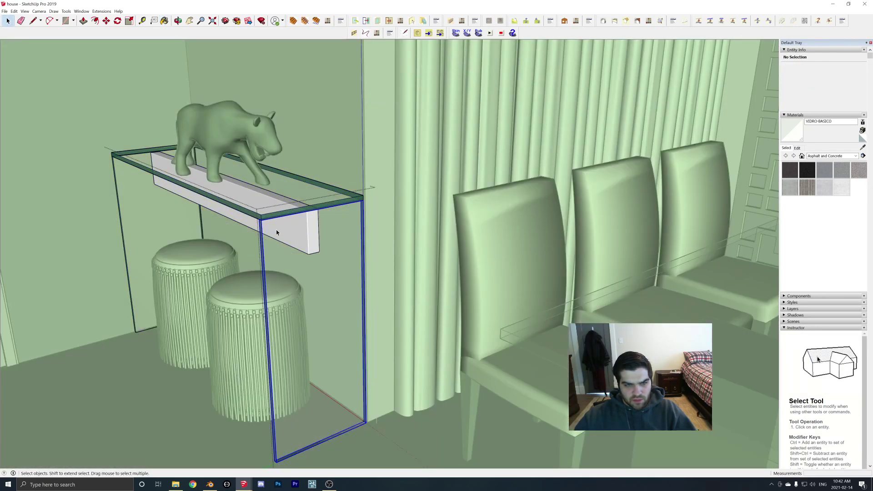
key("b")
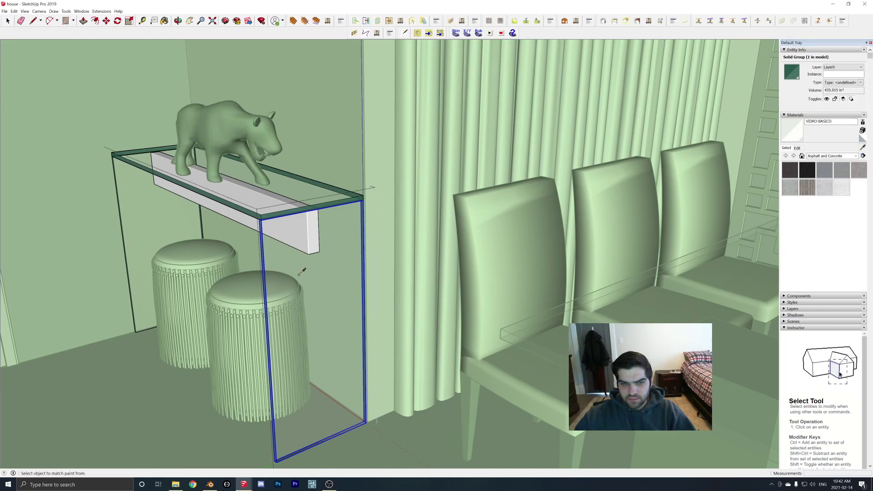
key("alt")
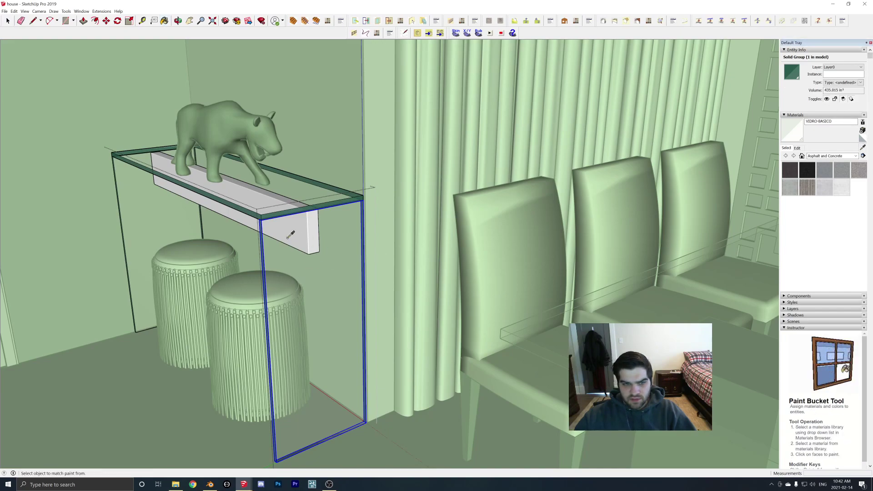
left_click(263, 213, "alt")
Step: Open the console table's near side panel and sample the clear VIDRO-BASICO material from its large face
middle_click_drag(263, 213, 21, 30)
key("space")
middle_click_drag(341, 284, 414, 152)
key("Escape")
middle_click_drag(332, 244, 318, 389)
double_click(321, 382)
left_click(323, 381)
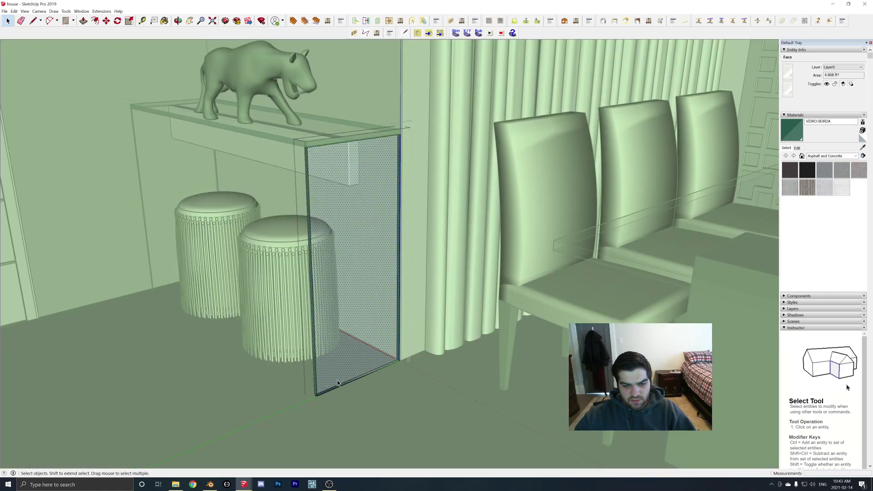
scroll(354, 383, "up", 3)
middle_click_drag(376, 382, 468, 319)
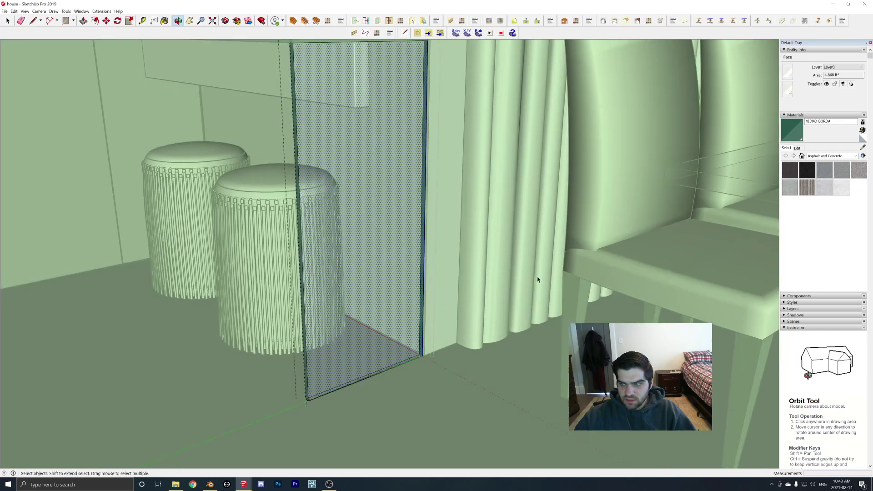
left_click(862, 147)
left_click(390, 306)
Step: Select the console table's three glass panel groups and explode them into loose geometry
mouse_move(509, 183)
middle_mouse_down()
mouse_move(551, 220)
mouse_move(731, 232)
mouse_move(677, 219)
mouse_move(508, 213)
mouse_move(433, 288)
mouse_move(411, 284)
middle_mouse_up()
key("space")
left_click(298, 129)
left_click(298, 129)
left_click(334, 151, "ctrl")
left_click(131, 169, "ctrl")
right_click(124, 167)
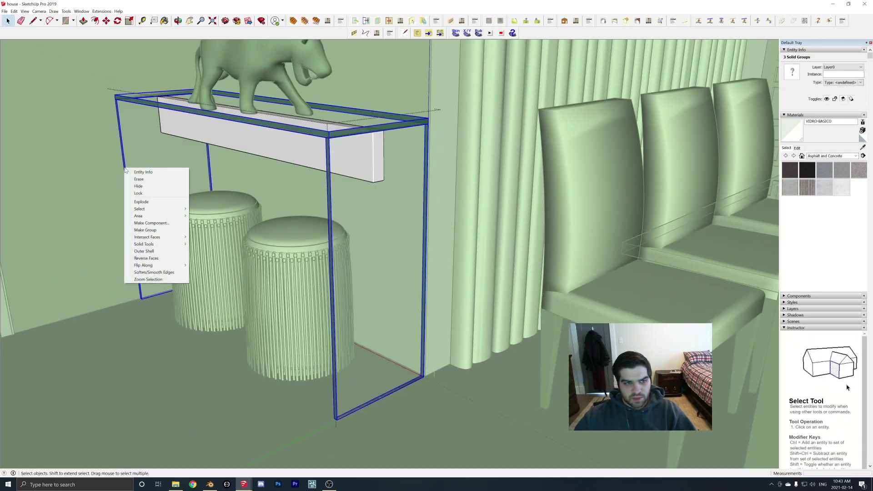
left_click(154, 169)
scroll(154, 166, "down", 1)
double_click(154, 167)
left_click_drag(100, 66, 473, 418)
right_click(305, 140)
left_click(341, 171)
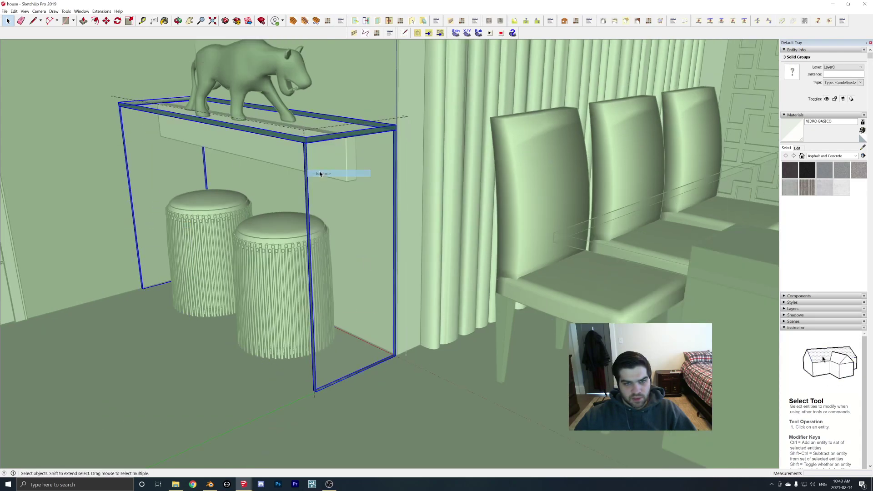
Step: Select all of the console table's exploded glass geometry and create a new material named InteriorGlass
left_click_drag(102, 72, 478, 426)
right_click(307, 154)
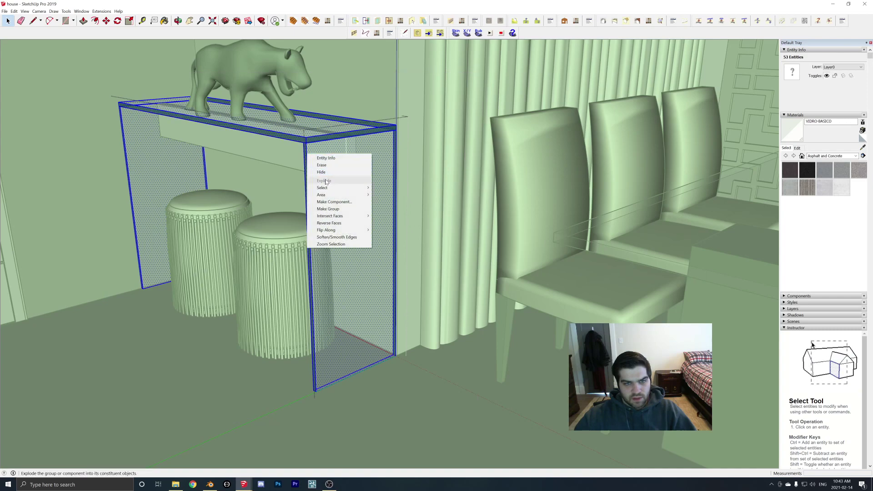
left_click(338, 181)
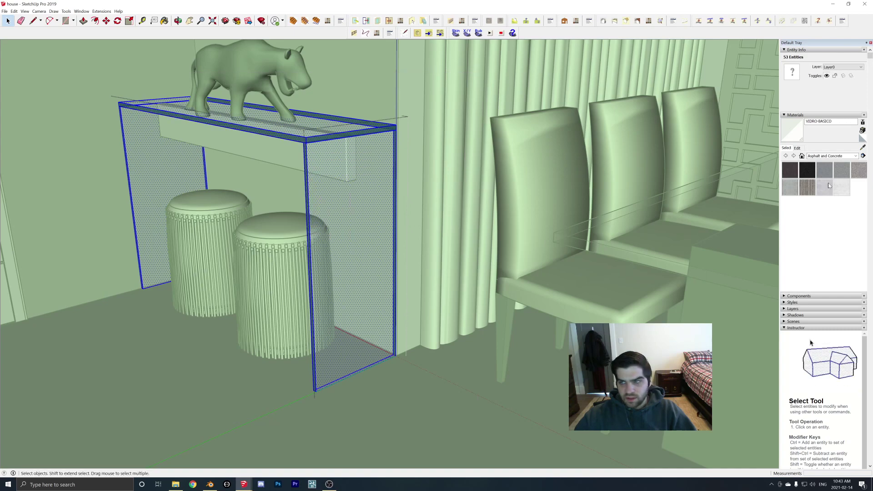
left_click(862, 130)
left_click(430, 220)
type("InteriorGlass")
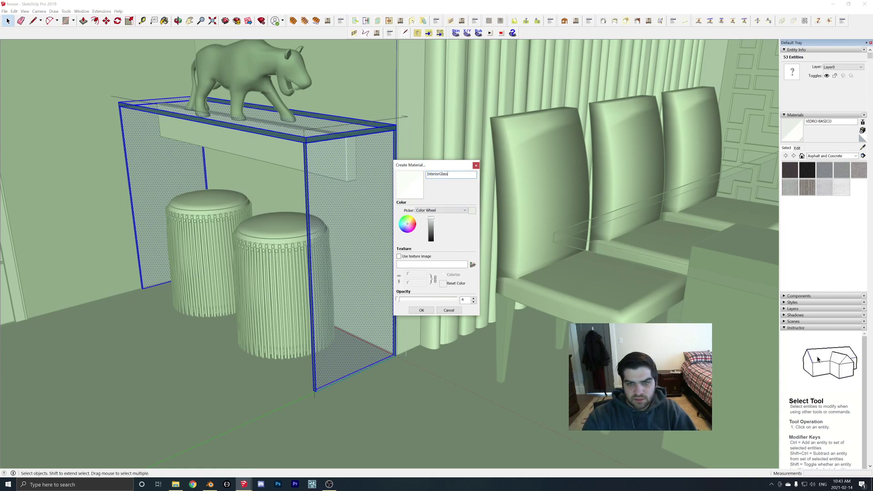
key("Return")
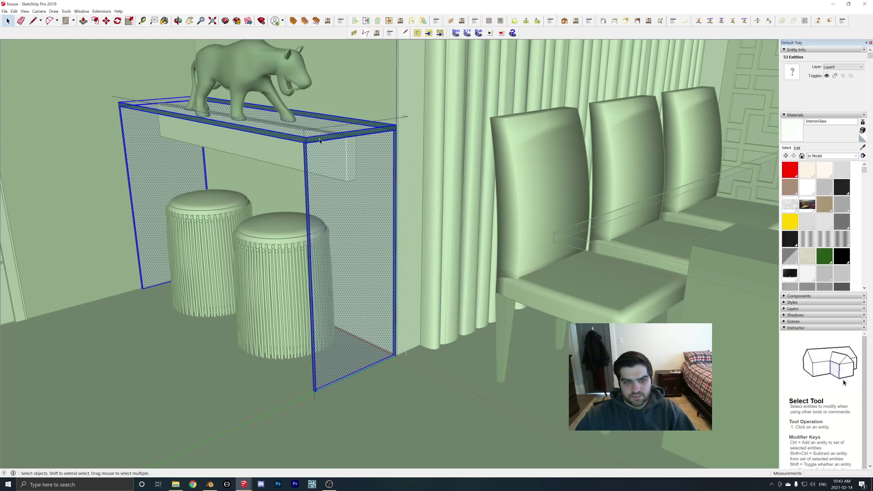
Step: Paint all the selected console table glass with InteriorGlass and leave the group
middle_click_drag(315, 143, 303, 191)
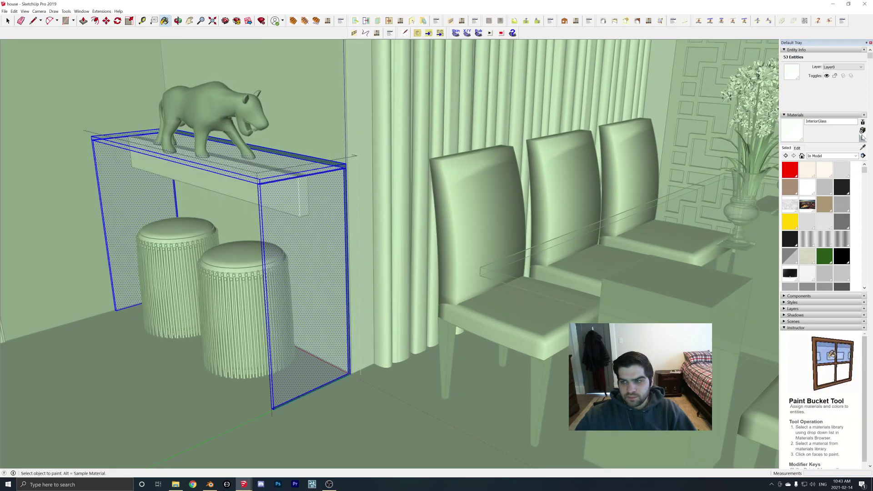
scroll(811, 177, "down", 5)
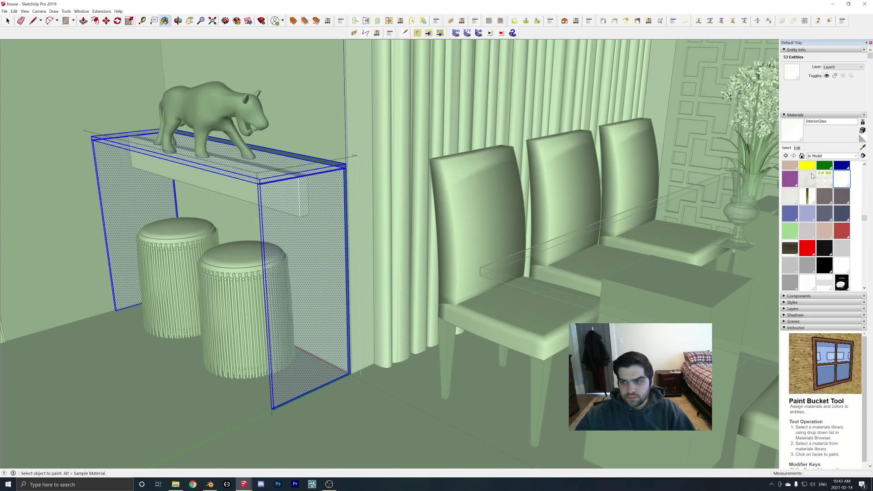
key("space")
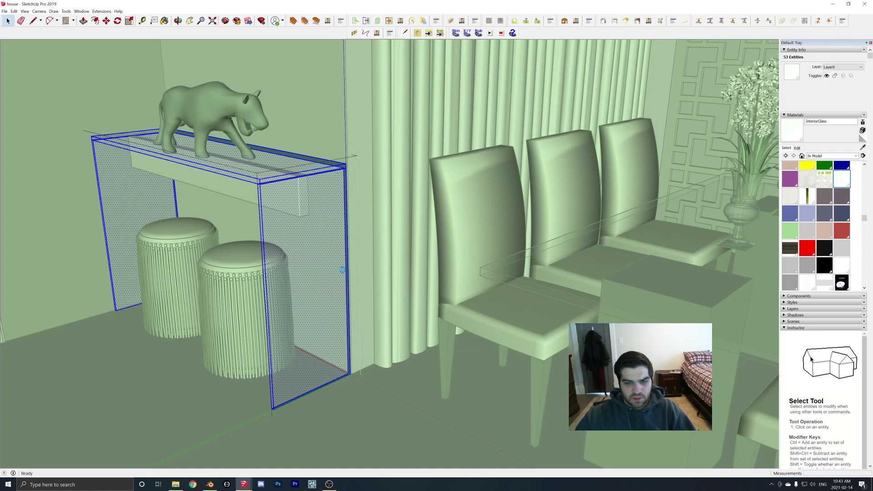
key("Escape")
key("Escape")
Step: Open the dining set group and the nested table group for editing, and select the table's connected geometry
middle_click_drag(391, 270, 432, 238)
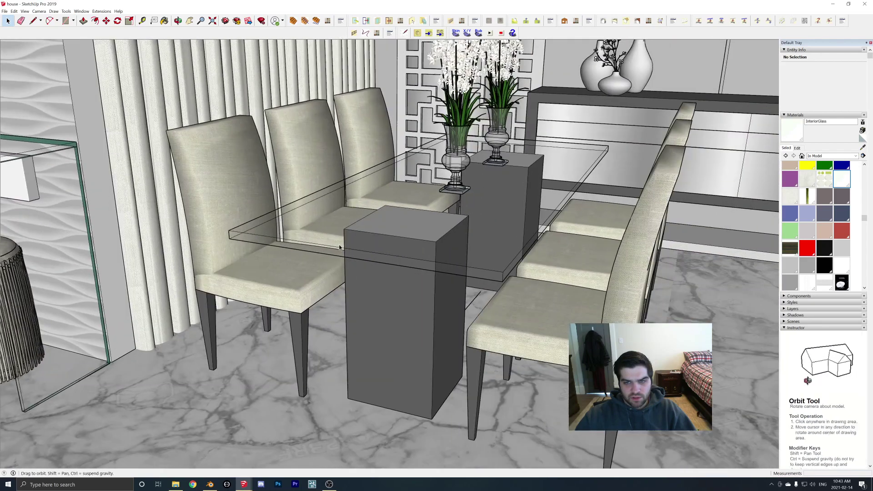
double_click(432, 238)
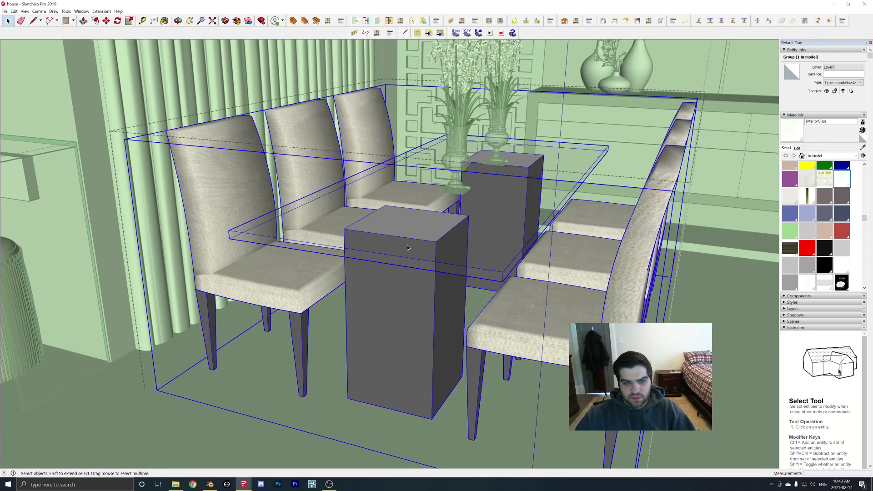
double_click(370, 252)
left_click(290, 238)
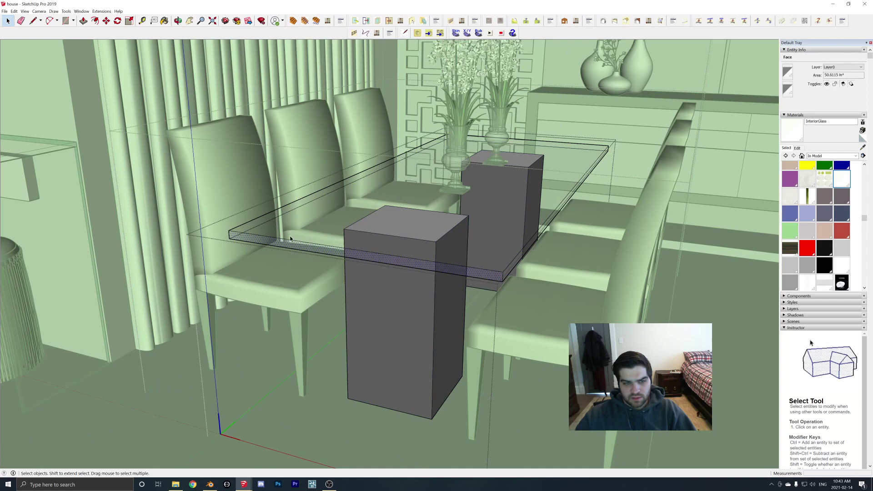
triple_click(262, 242)
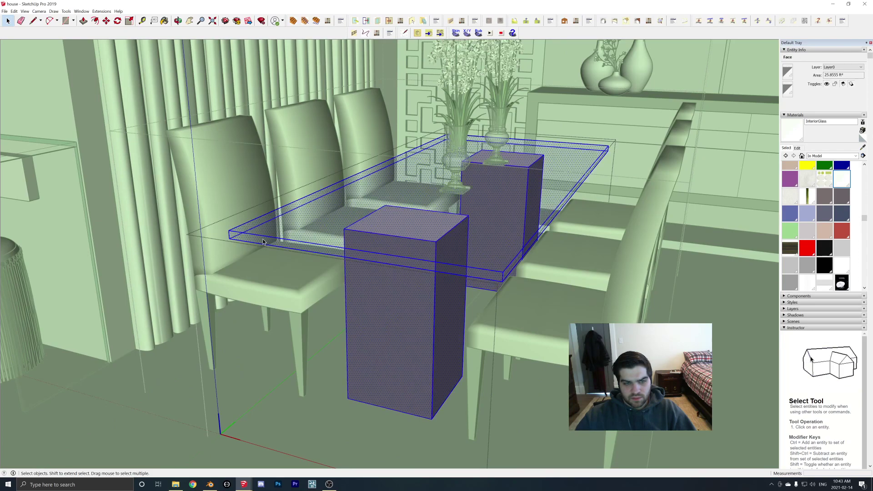
Step: Select only the dining table's glass top faces, paint them with InteriorGlass and save the model
middle_click_drag(263, 241, 251, 257)
left_click(284, 232)
middle_click_drag(398, 212, 291, 191)
left_click(399, 234, "shift")
mouse_move(399, 234)
middle_mouse_down()
mouse_move(279, 172)
mouse_move(450, 257)
mouse_move(419, 256)
mouse_move(444, 231)
mouse_move(503, 292)
mouse_move(431, 279)
mouse_move(445, 206)
mouse_move(396, 217)
mouse_move(267, 311)
mouse_move(170, 353)
mouse_move(304, 289)
mouse_move(547, 237)
mouse_move(409, 249)
mouse_move(257, 312)
mouse_move(397, 312)
mouse_move(318, 245)
mouse_move(203, 199)
middle_mouse_up()
scroll(417, 256, "up", 4)
left_click(477, 282, "shift")
left_click(518, 281, "shift")
left_click(505, 278, "shift")
key("space")
left_click(5, 11)
left_click(22, 47)
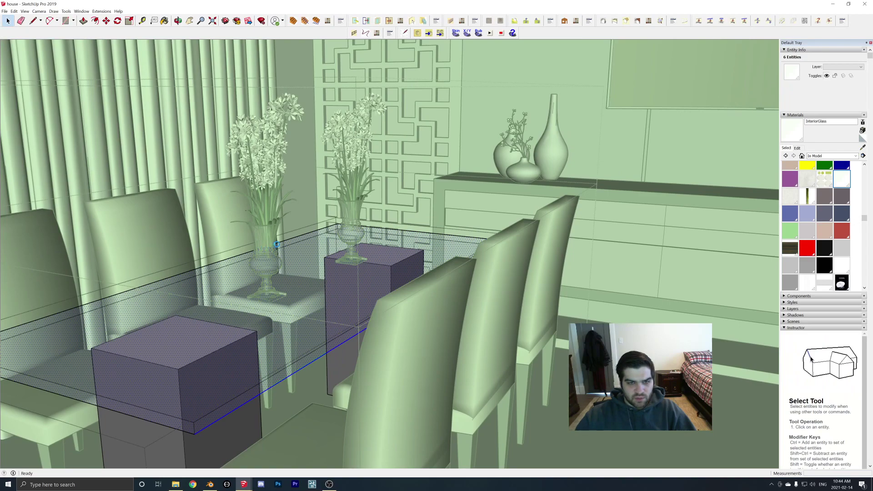
Step: Open the nested groups of the exterior sliding door down to its left glass pane
middle_click_drag(277, 244, 340, 333)
scroll(333, 372, "down", 3)
scroll(392, 298, "down", 2)
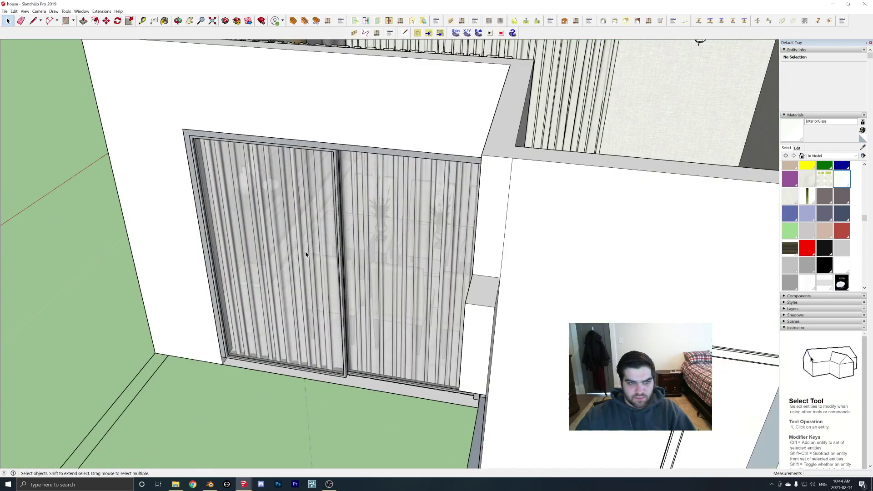
left_click(304, 253)
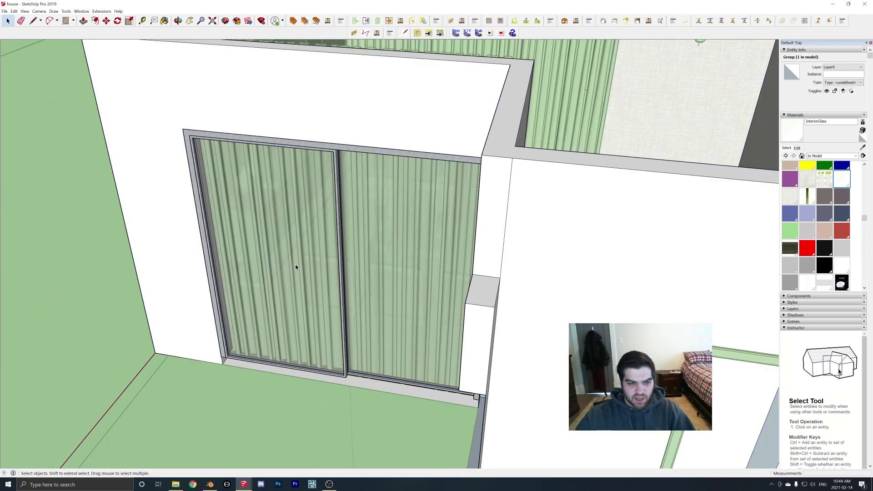
double_click(287, 306)
left_click(286, 310)
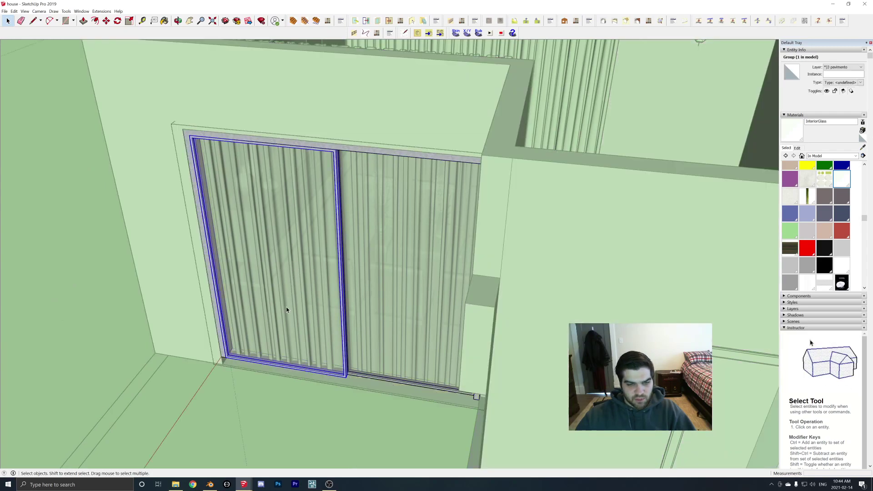
double_click(286, 310)
left_click(286, 309)
double_click(286, 310)
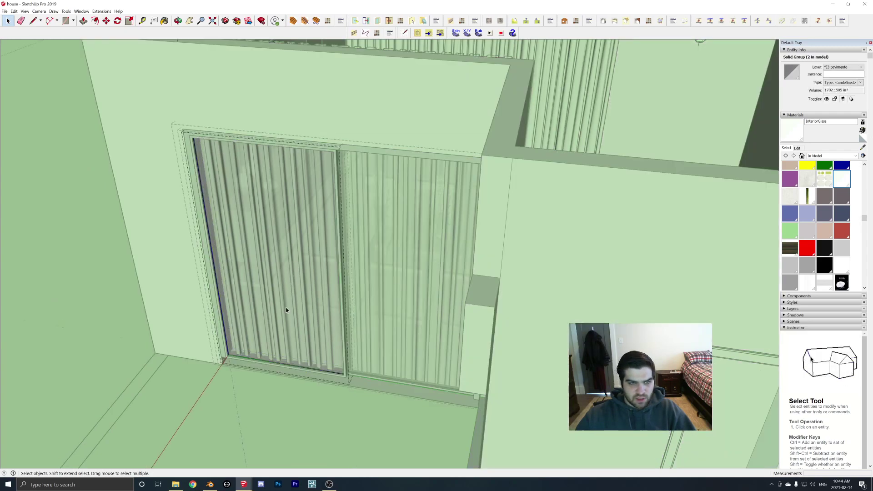
Step: Paint all the geometry of the sliding door's left and right glass panes with InteriorGlass
triple_click(286, 309)
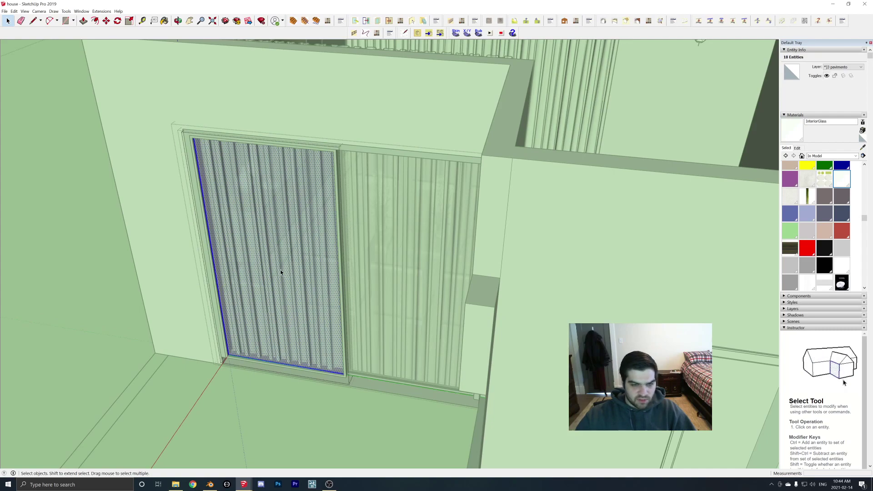
scroll(255, 346, "up", 3)
middle_click_drag(246, 373, 281, 327)
key("b")
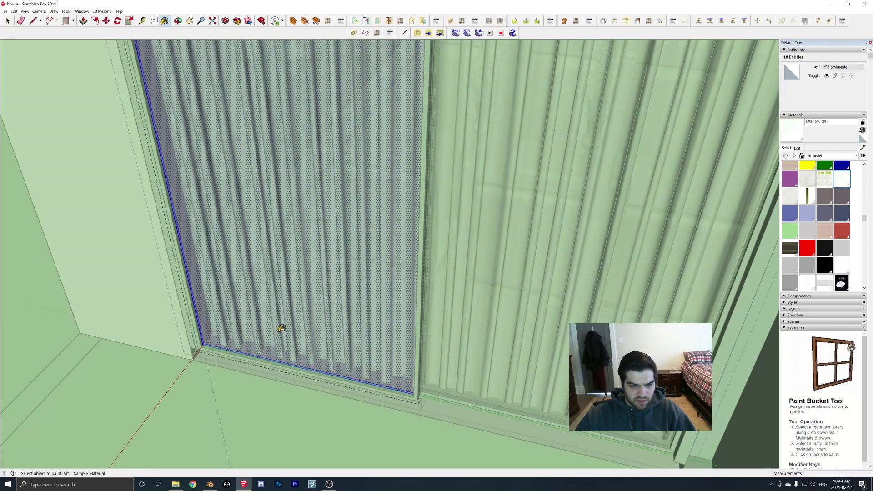
key("space")
triple_click(499, 234)
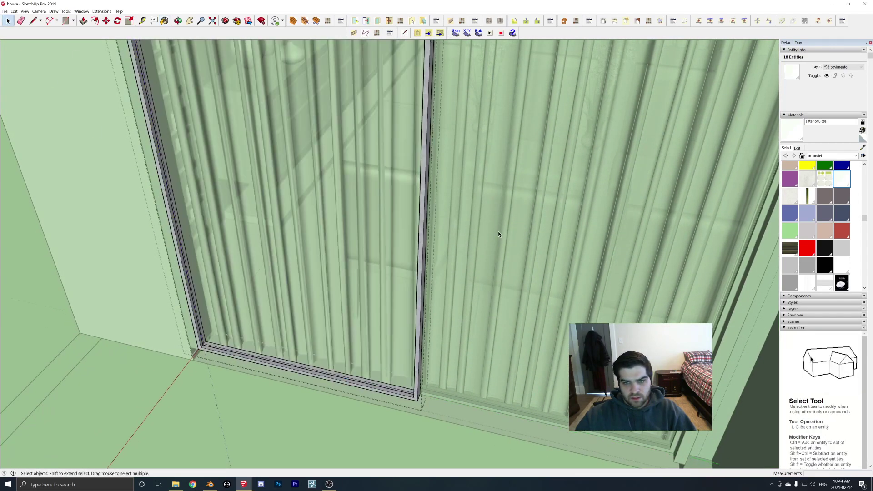
key("b")
Step: Check the outside wall's window opening and the curtain group behind it for an existing glass pane
mouse_move(498, 238)
middle_mouse_down()
mouse_move(404, 220)
mouse_move(687, 242)
mouse_move(495, 331)
mouse_move(236, 252)
mouse_move(537, 279)
mouse_move(498, 169)
mouse_move(318, 136)
middle_mouse_up()
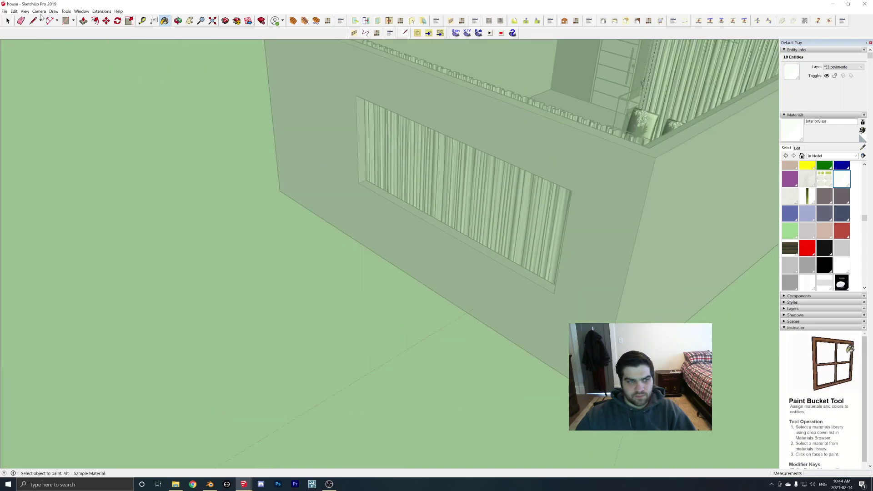
left_click(8, 20)
left_click(444, 195)
left_click(445, 194)
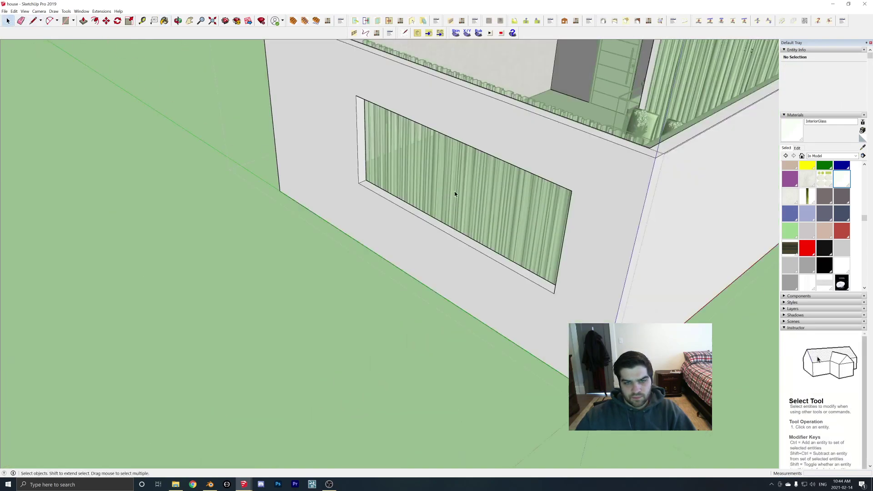
double_click(453, 193)
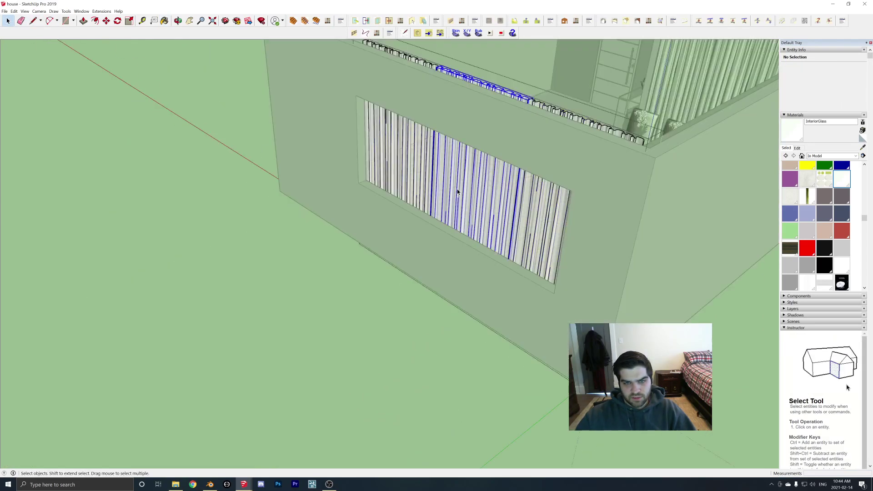
middle_click_drag(452, 190, 509, 171)
left_click(693, 78)
Step: Draw a rectangle filling the exterior wall's window opening and paint it with InteriorGlass
scroll(282, 224, "up", 5)
middle_click_drag(314, 204, 274, 218)
key("r")
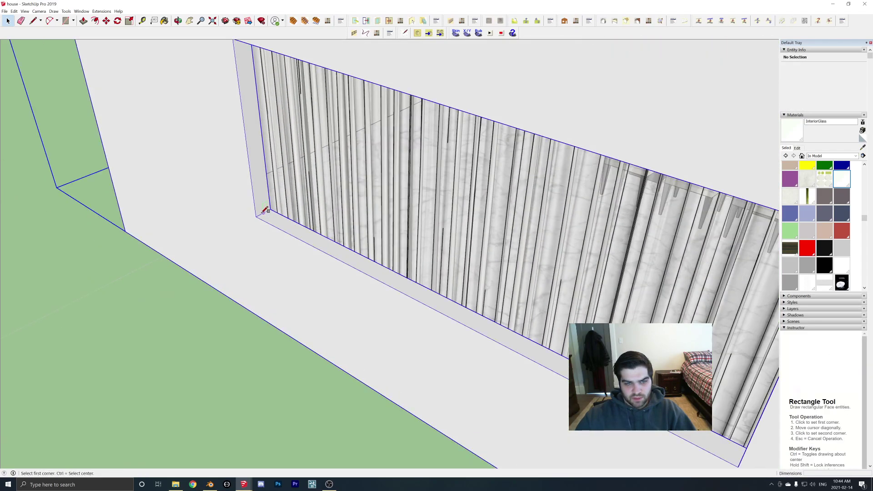
scroll(265, 211, "down", 5)
middle_click_drag(672, 227, 445, 218)
key("b")
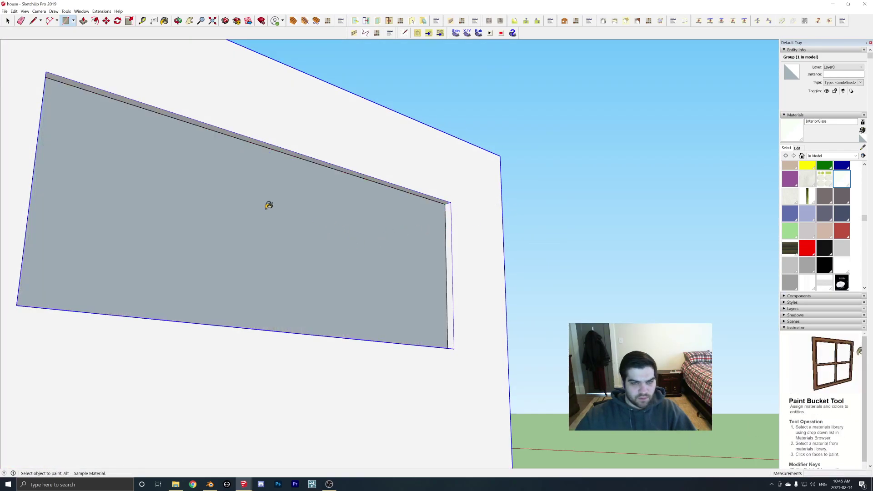
left_click(318, 218)
key("space")
Step: Select the window's glass face together with its edges and make them a group
left_click(325, 230)
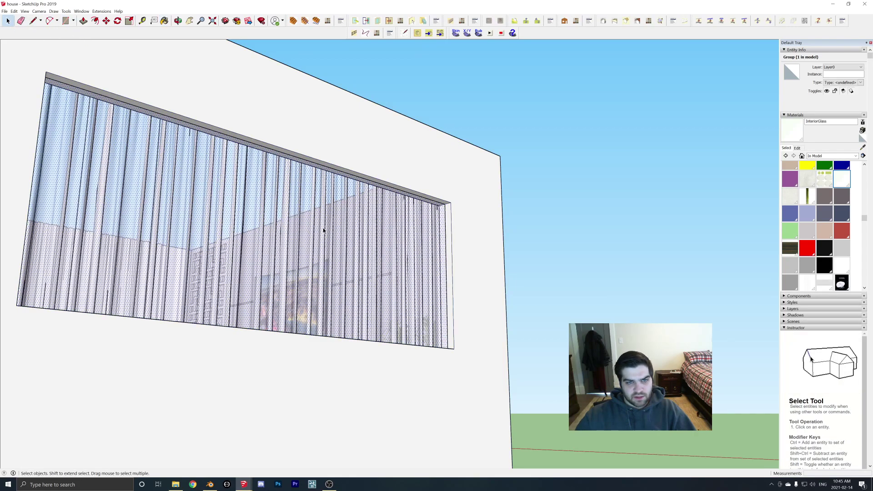
right_click(322, 172)
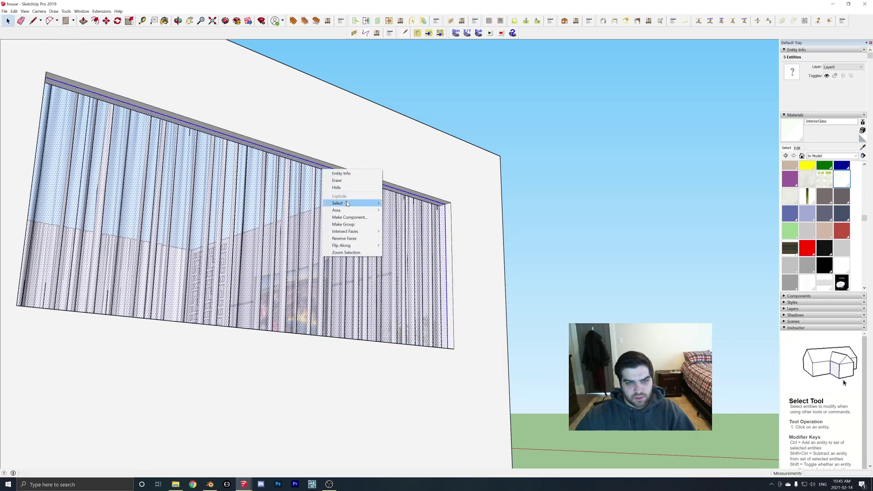
left_click(346, 214)
Step: Open the window pane group, give the glass face thickness with Push/Pull, and save the model
middle_click_drag(347, 238, 390, 275)
double_click(389, 274)
left_click(386, 274)
key("p")
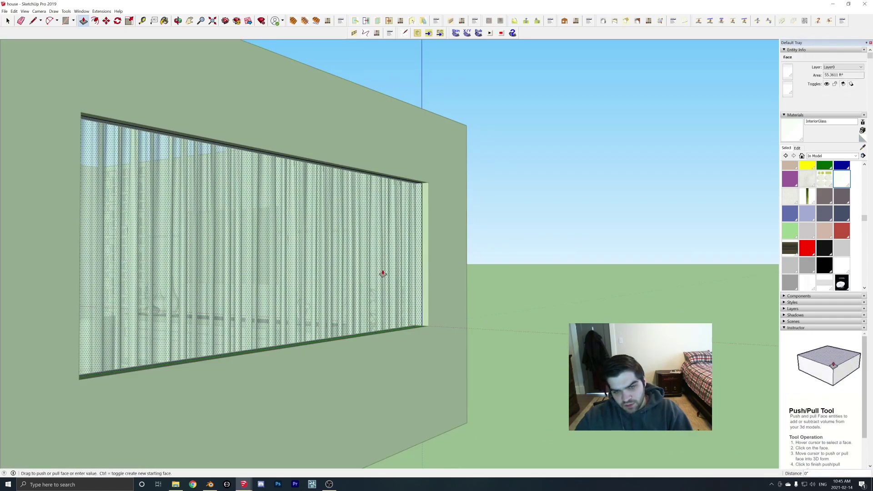
left_click(383, 274)
left_click(385, 278)
middle_click_drag(382, 302, 13, 28)
left_click(8, 21)
left_click(4, 11)
left_click(19, 41)
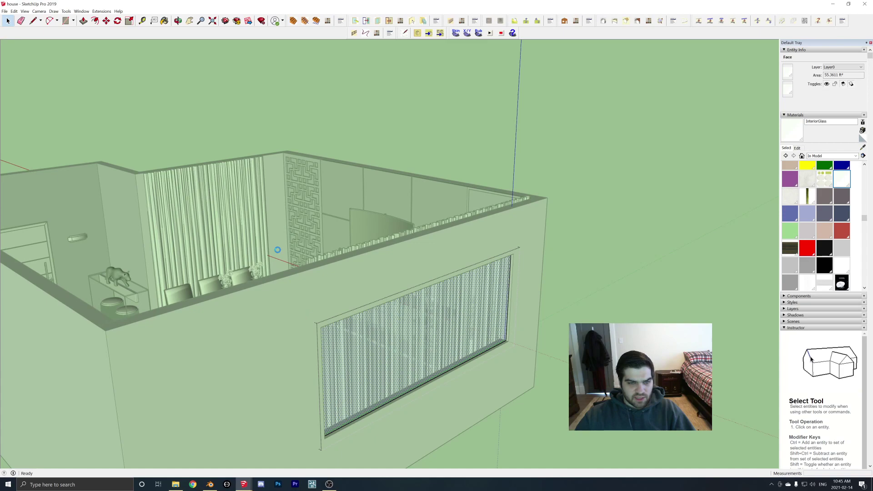
Step: Open the dining set group and the nested groups of the front flower vase on the dining table
middle_click_drag(276, 248, 279, 251)
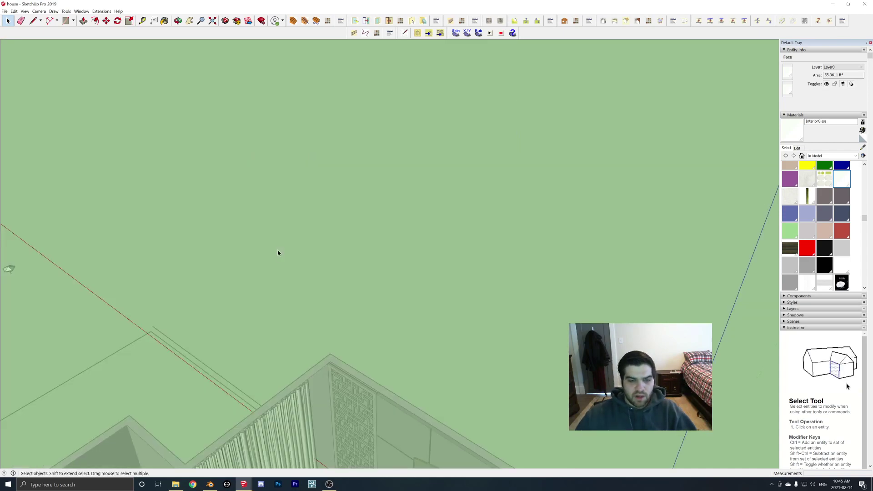
middle_click_drag(266, 370, 249, 296)
scroll(250, 295, "up", 5)
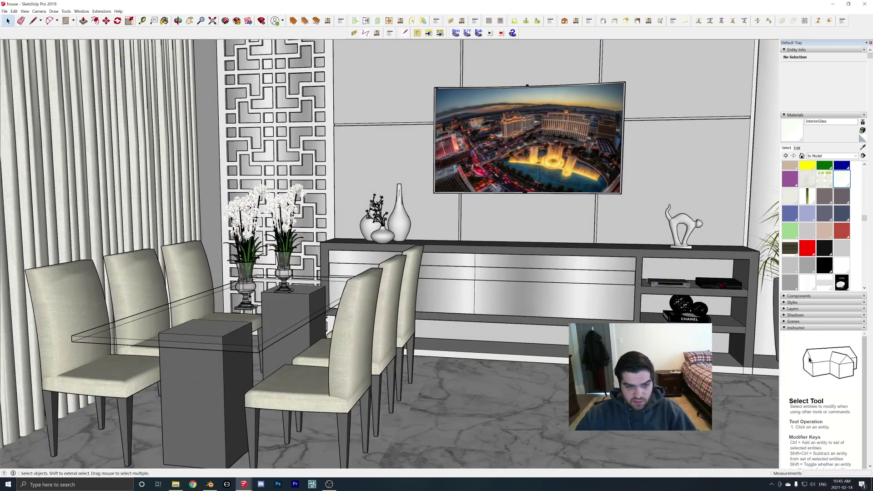
scroll(249, 296, "up", 2)
double_click(242, 283)
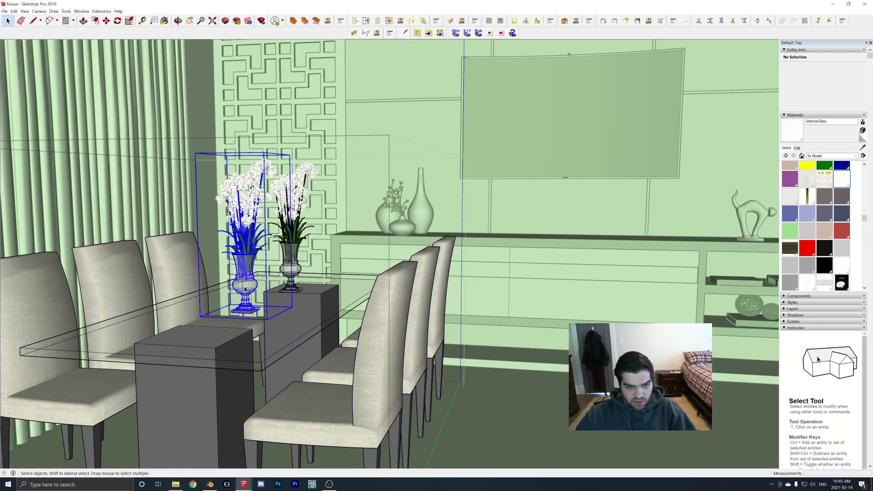
double_click(245, 288)
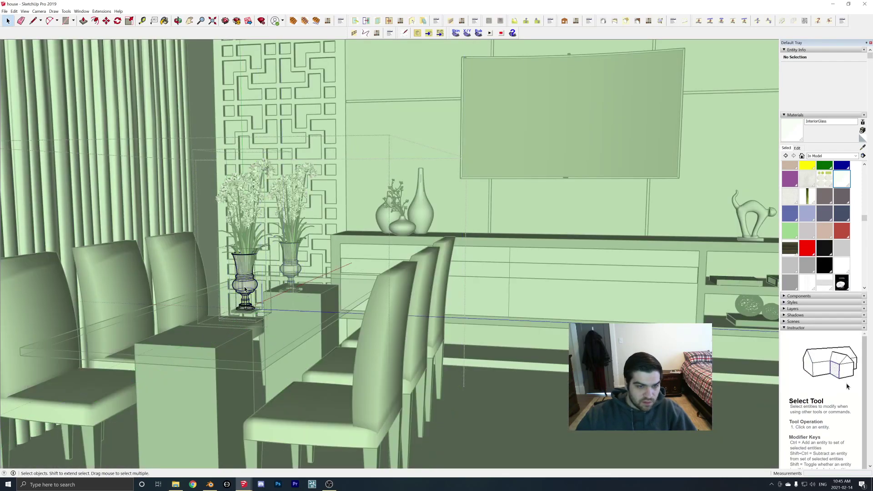
Step: Select all the vase's geometry and paint it with InteriorGlass
key("ctrl+a")
key("b")
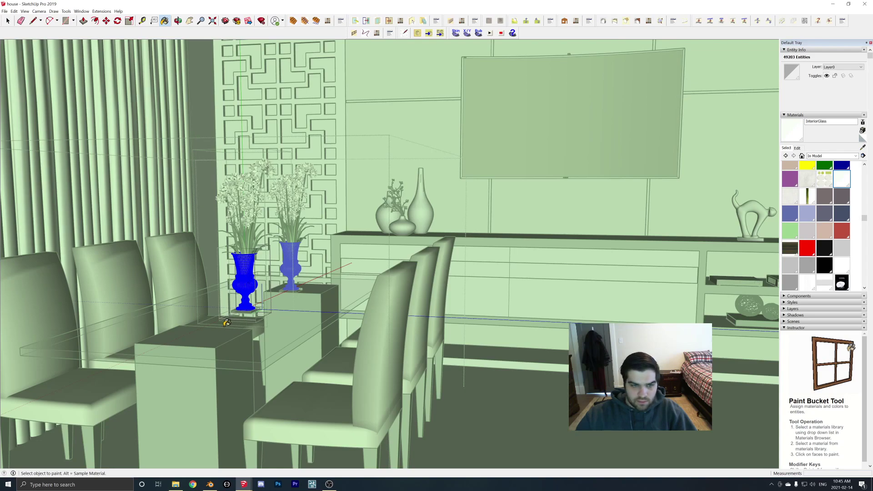
left_click(243, 288)
middle_click_drag(242, 287, 219, 331)
scroll(238, 268, "up", 5)
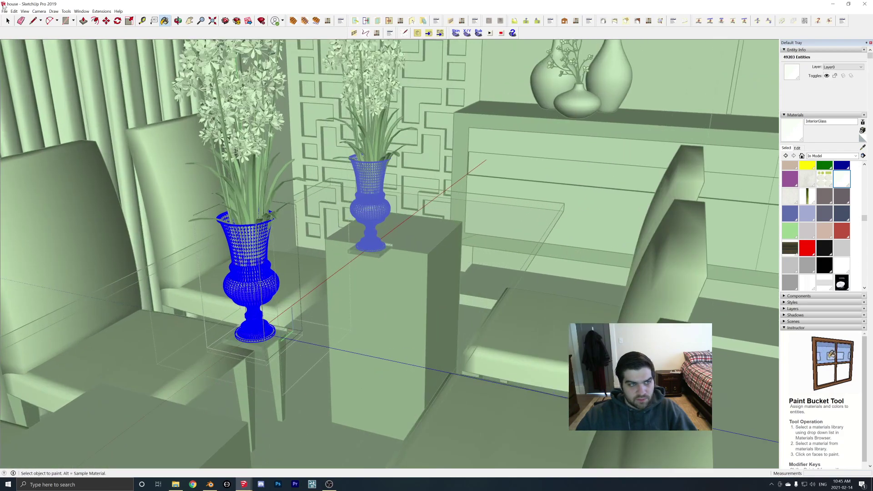
Step: Sample the material on the selected flower vase to check which glass it carries
key("space")
left_click(863, 147)
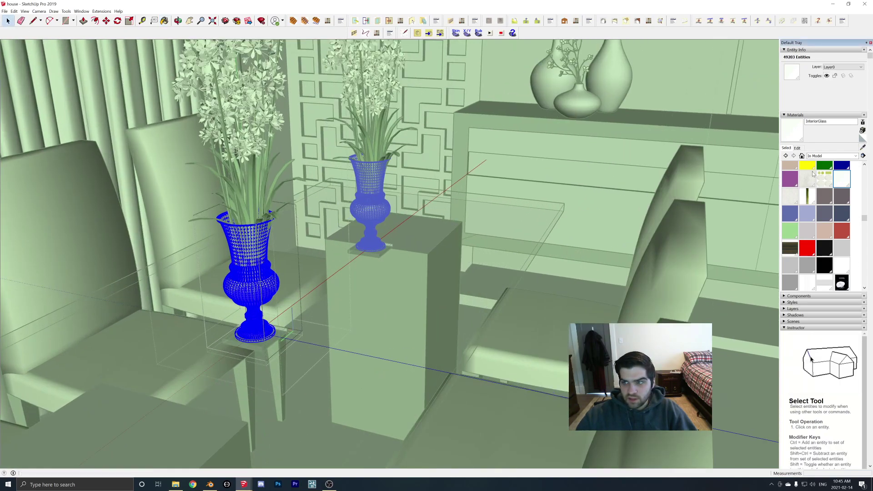
left_click(268, 282)
mouse_move(269, 282)
middle_mouse_down()
mouse_move(288, 239)
mouse_move(279, 215)
middle_mouse_up()
key("space")
triple_click(365, 272)
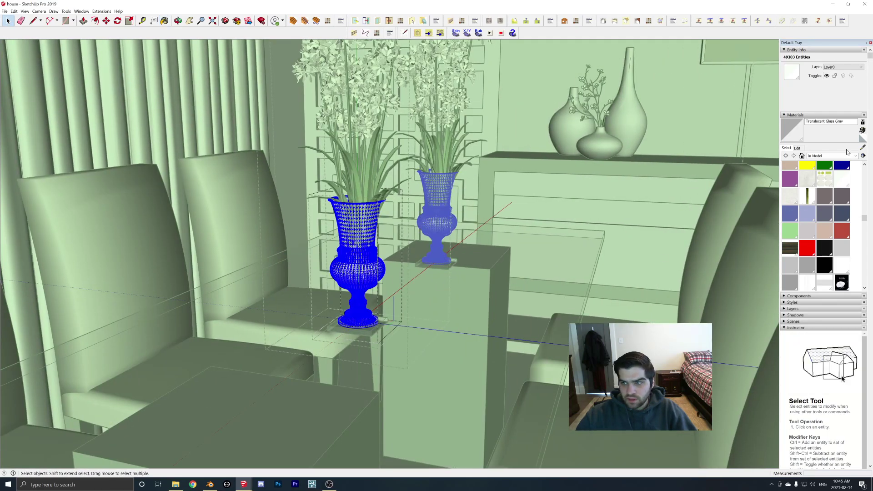
key("b")
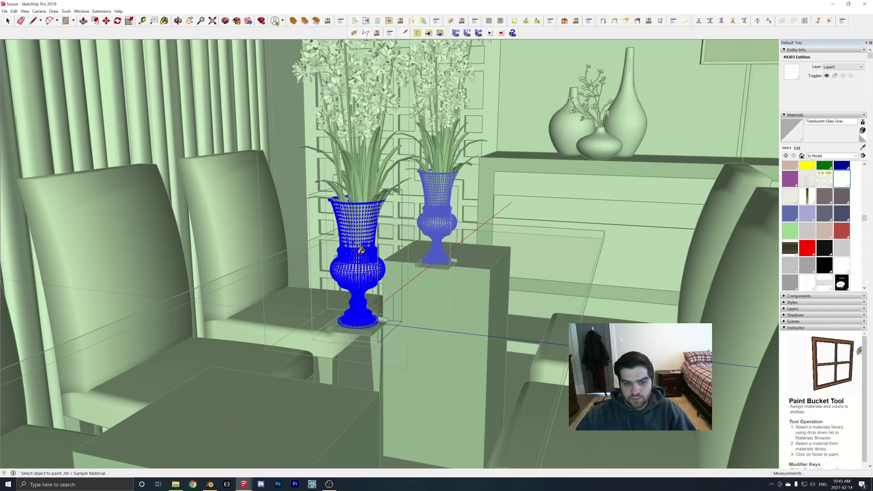
left_click(359, 252, "alt")
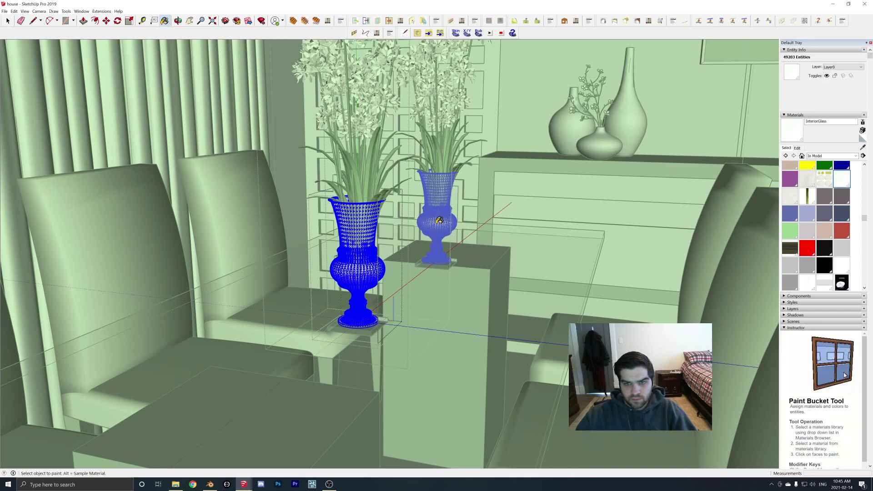
Step: Save the model and leave the vase and dining set groups
key("space")
left_click(5, 11)
left_click(27, 42)
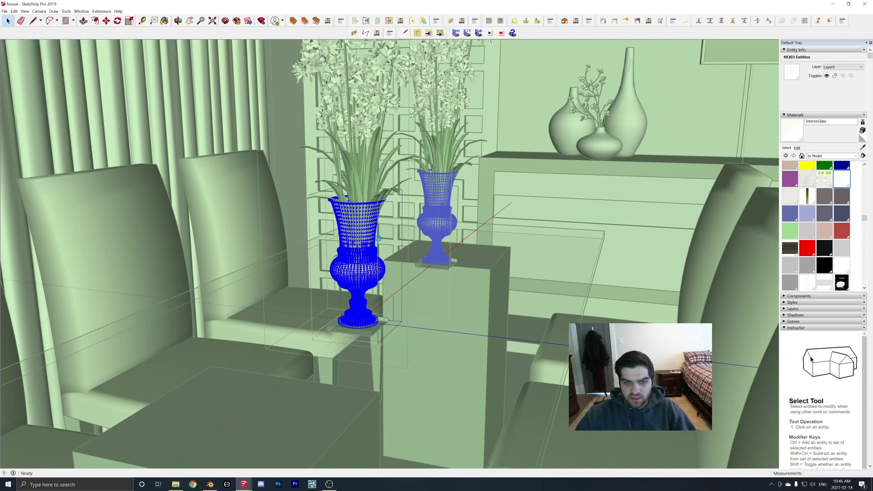
middle_click_drag(379, 239, 383, 188)
scroll(383, 188, "down", 3)
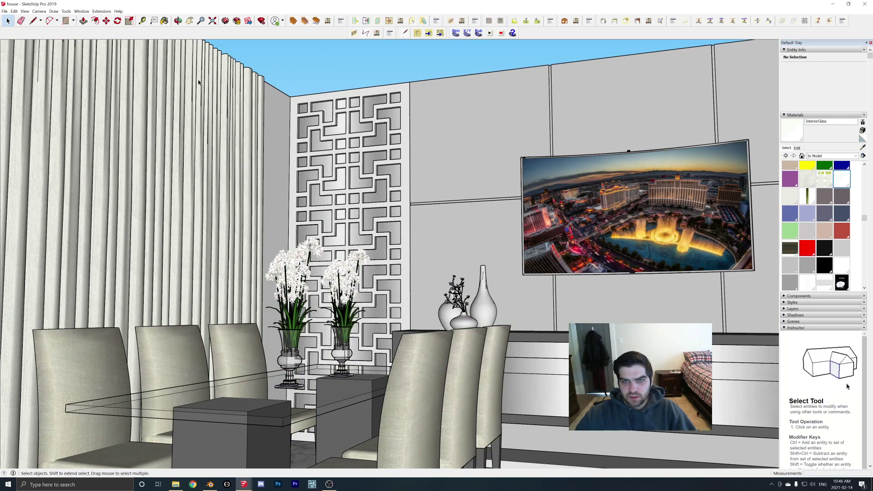
Step: Unhide the last hidden objects to bring back the ceiling and the pendant lamp
left_click(14, 11)
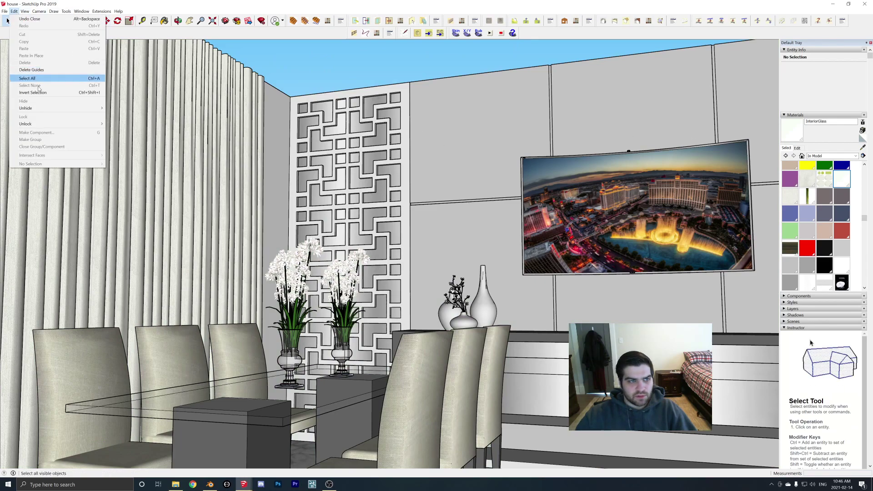
mouse_move(39, 110)
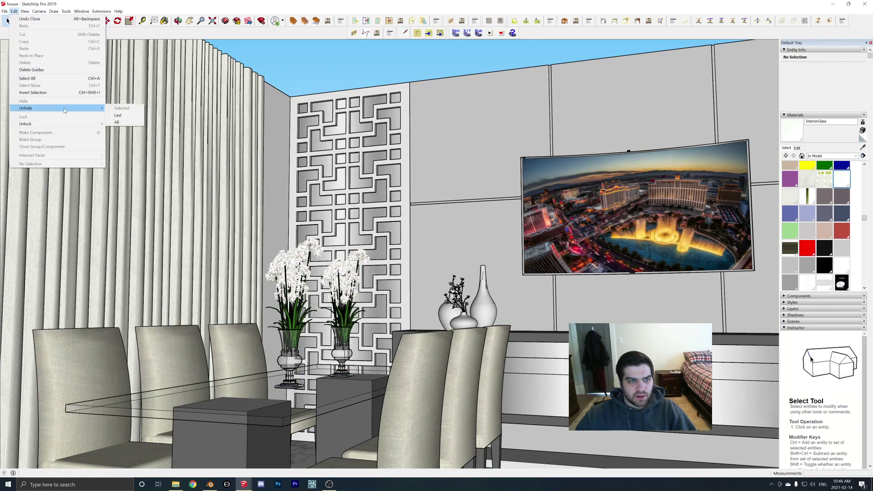
left_click(124, 116)
left_click(304, 139)
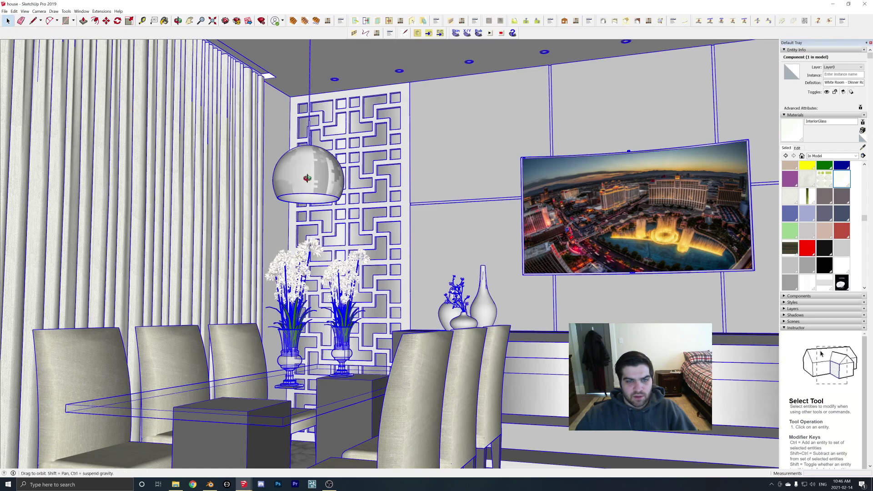
Step: Open the nested groups of the pendant lamp above the dining table and select the dome shade's surface
scroll(310, 185, "down", 2)
middle_click_drag(311, 185, 329, 188)
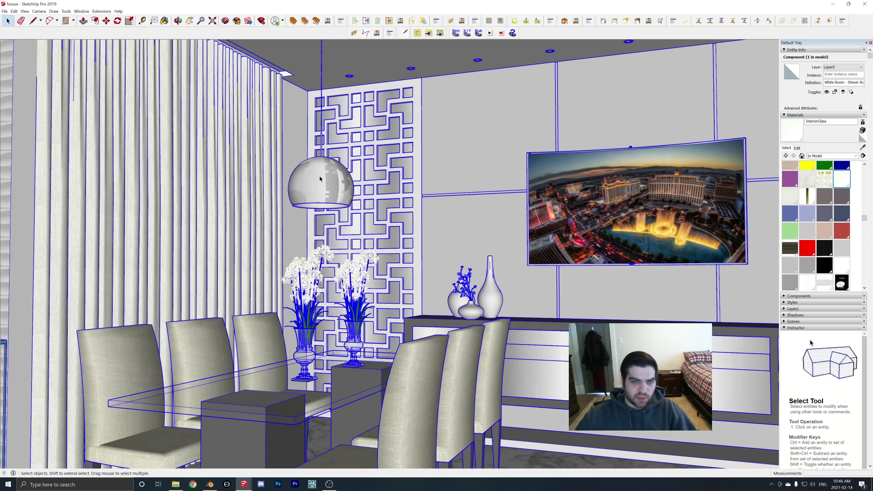
scroll(320, 179, "up", 6)
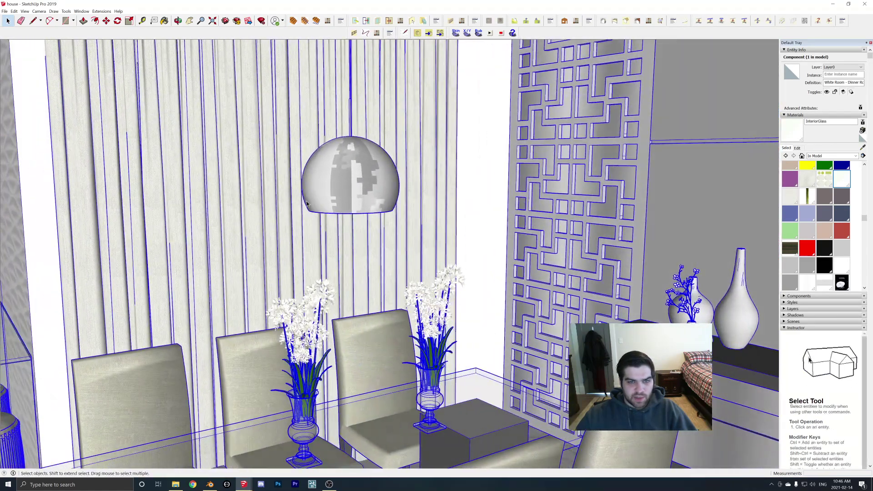
scroll(290, 191, "up", 4)
middle_click_drag(279, 183, 441, 226)
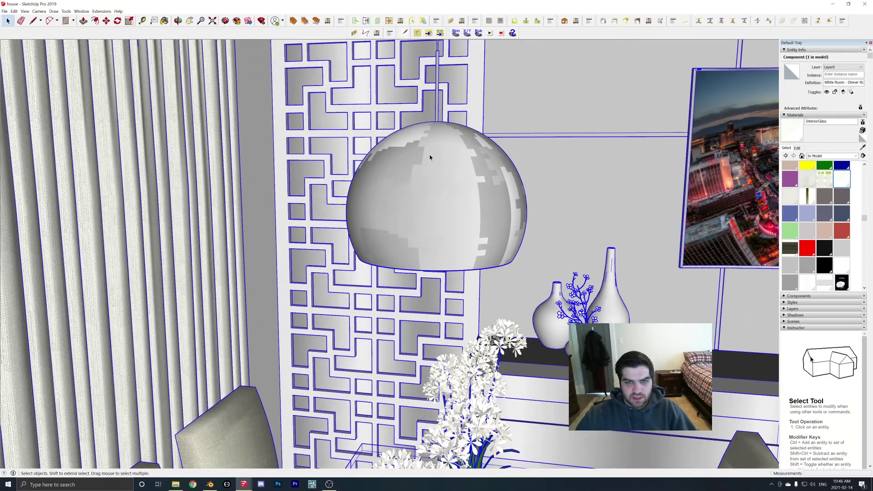
middle_click_drag(424, 160, 394, 203)
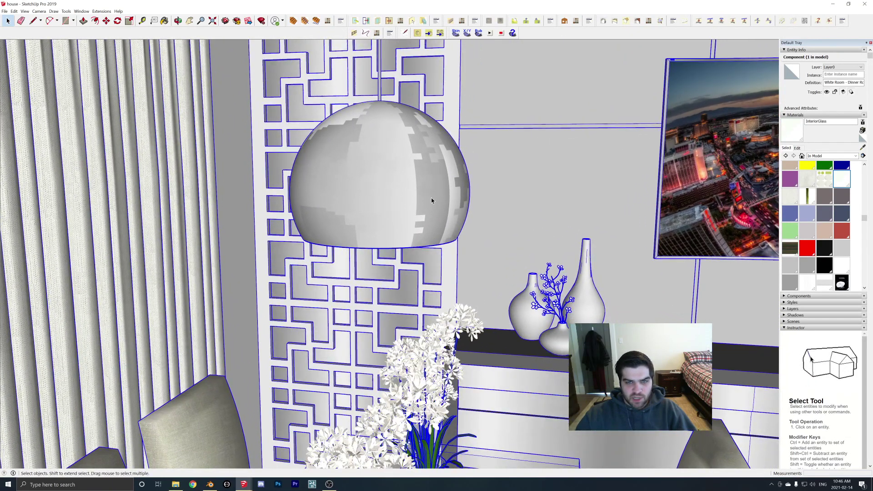
left_click(377, 181)
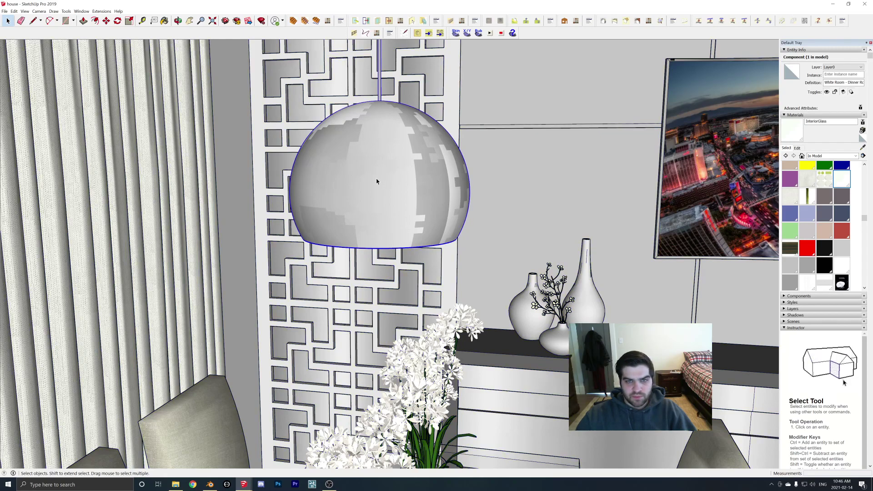
double_click(376, 181)
left_click(376, 179)
double_click(376, 178)
left_click(391, 143)
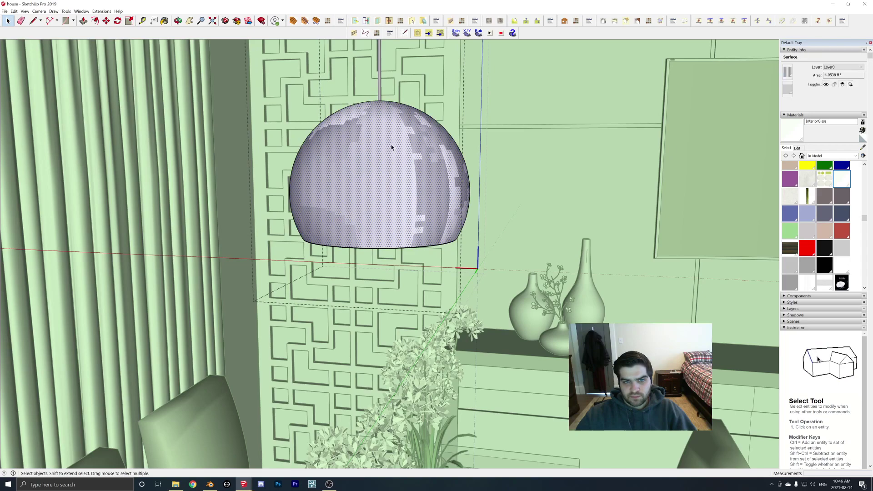
Step: Create a material named Lamp&Wall based on Metal Silver from the Metal library, with its color darkened to a light gray
middle_click_drag(391, 145, 409, 150)
left_click(831, 156)
left_click(835, 192)
double_click(825, 188)
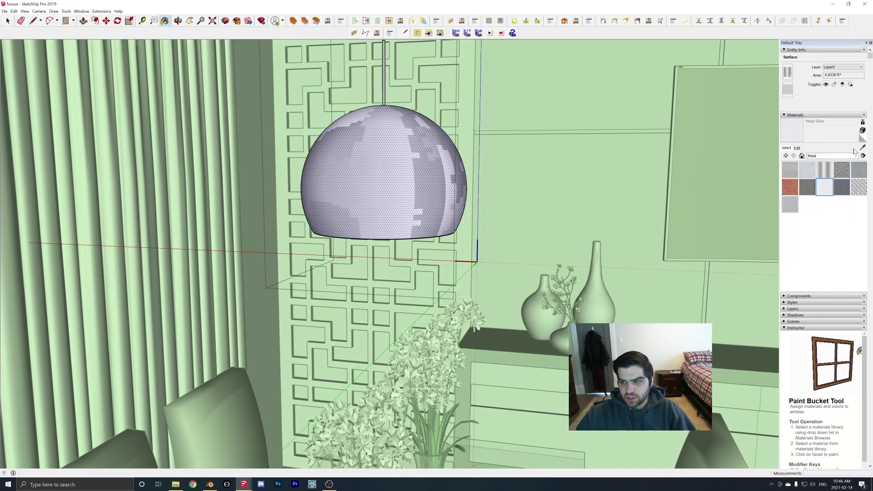
type("Lamp")
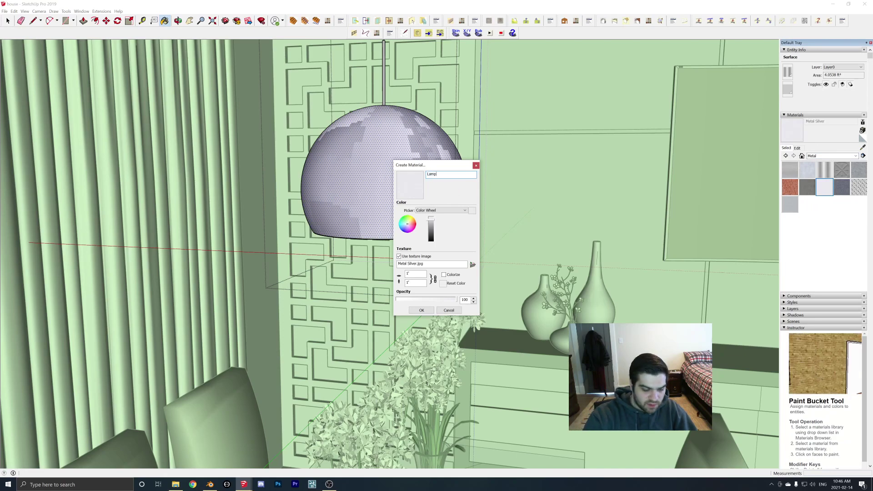
type("&Wall")
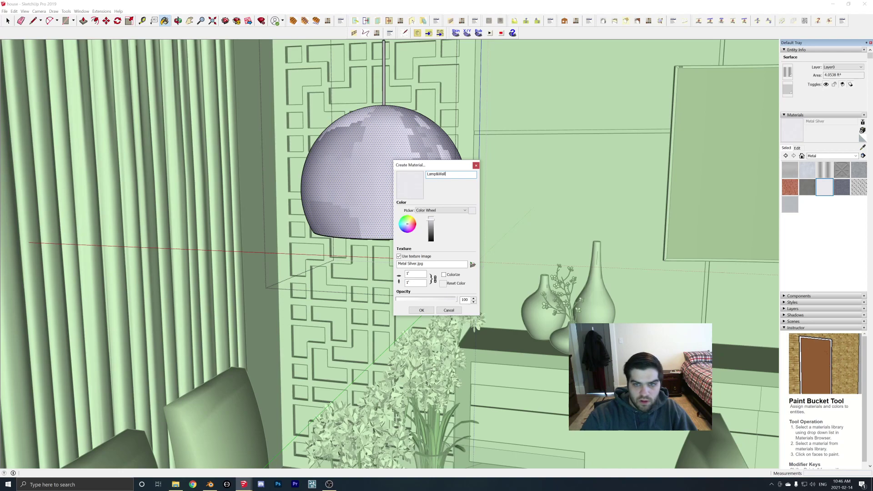
left_click_drag(431, 224, 433, 226)
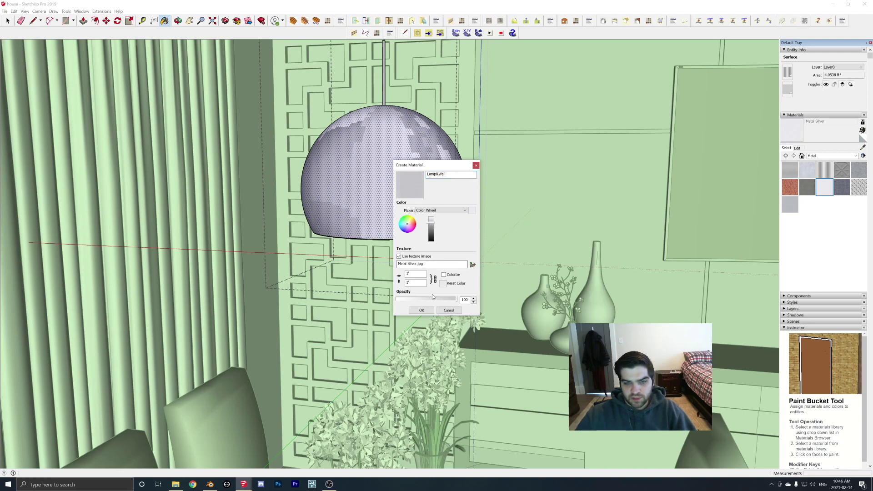
left_click(421, 310)
Step: Paint the pendant lamp's dome shade with Lamp&Wall and save the model
left_click(383, 188)
mouse_move(384, 188)
middle_mouse_down()
mouse_move(387, 128)
mouse_move(382, 273)
mouse_move(339, 296)
mouse_move(355, 276)
mouse_move(276, 302)
middle_mouse_up()
left_click(4, 11)
left_click(14, 43)
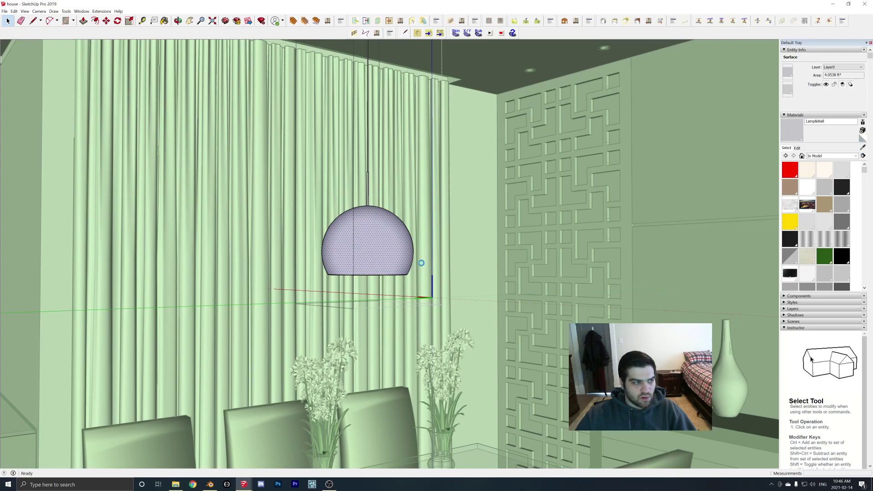
Step: Paint the metallic panel behind the lattice screen beside the TV wall with Lamp&Wall
middle_click_drag(508, 293, 383, 249)
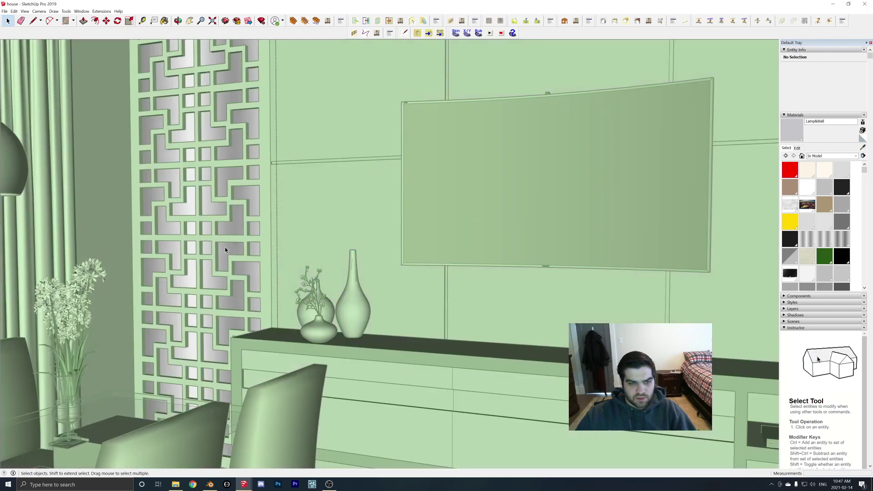
left_click(225, 251)
key("b")
mouse_move(464, 286)
middle_mouse_down()
mouse_move(105, 259)
mouse_move(362, 278)
middle_mouse_up()
Step: Paint the metallic wall surface behind the two tall potted plants with Lamp&Wall
left_click(7, 21)
left_click(567, 170)
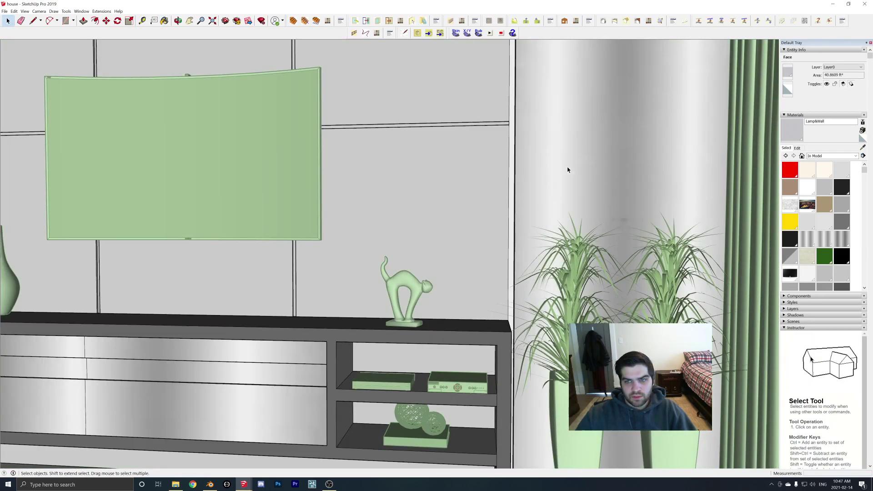
left_click(567, 170)
key("b")
scroll(567, 170, "down", 2)
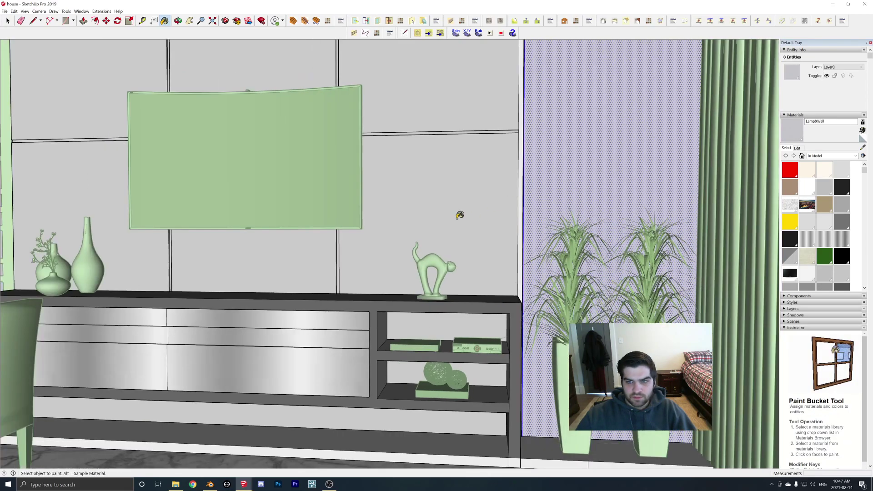
middle_click_drag(422, 223, 530, 296, "shift")
scroll(530, 295, "down", 1)
middle_click_drag(451, 285, 429, 232)
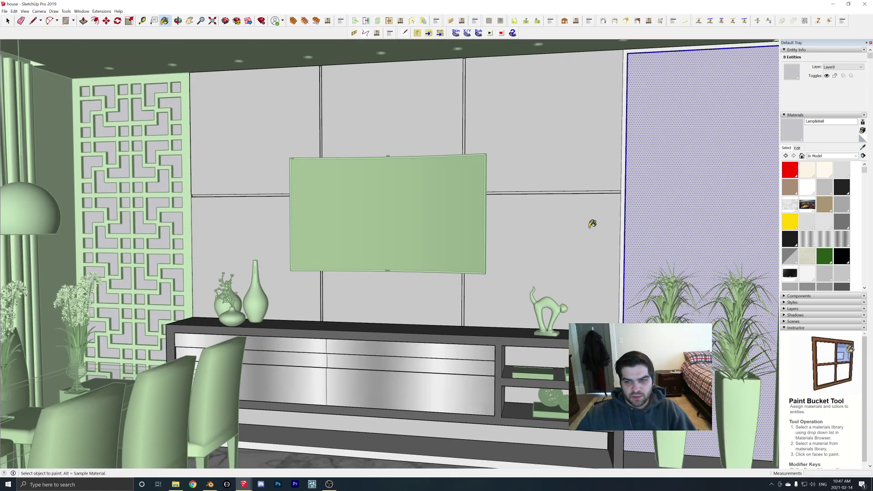
key("space")
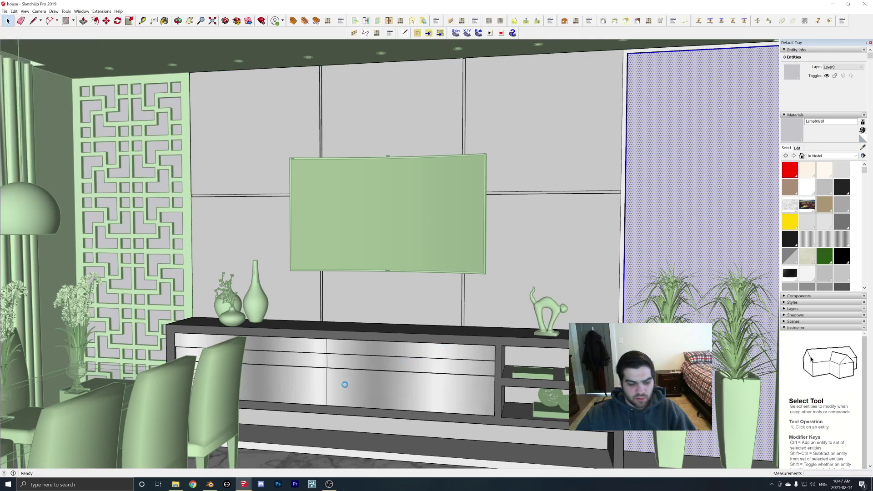
Step: Paint all the drawer fronts of the TV cabinet with Lamp&Wall, and save the model
key("b")
middle_click_drag(344, 390, 320, 295)
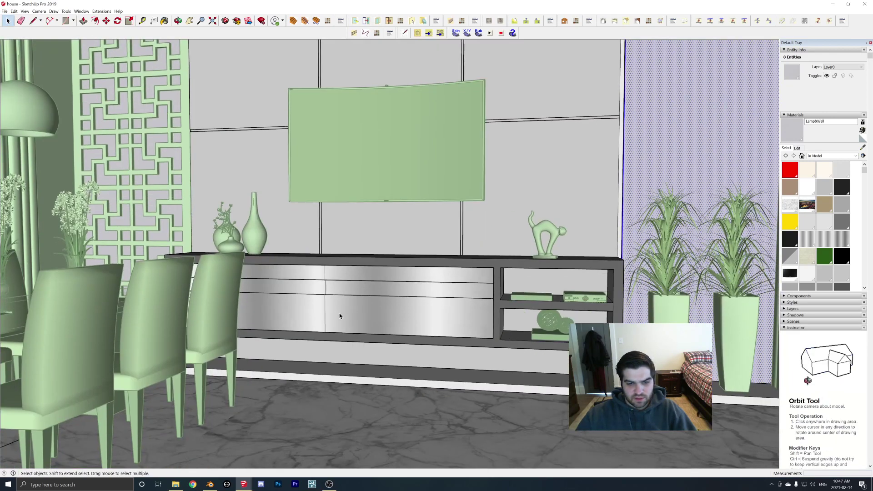
left_click(9, 20)
triple_click(307, 274)
key("b")
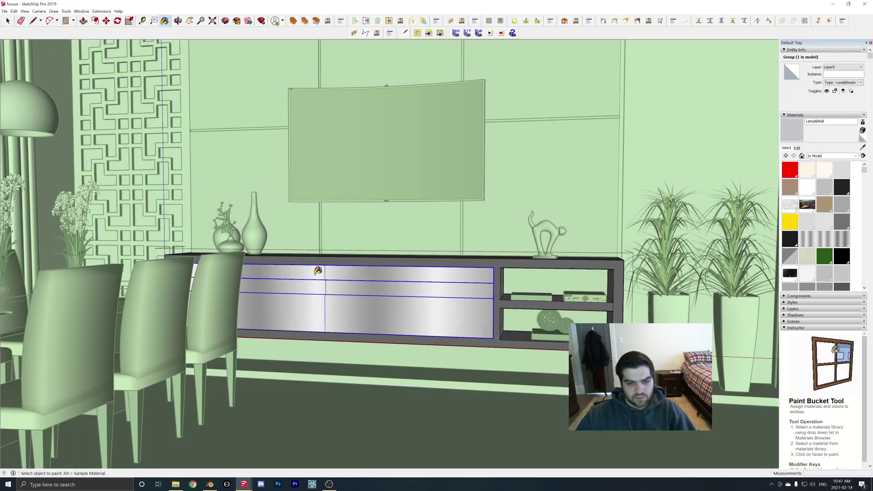
key("space")
double_click(326, 288)
triple_click(325, 286)
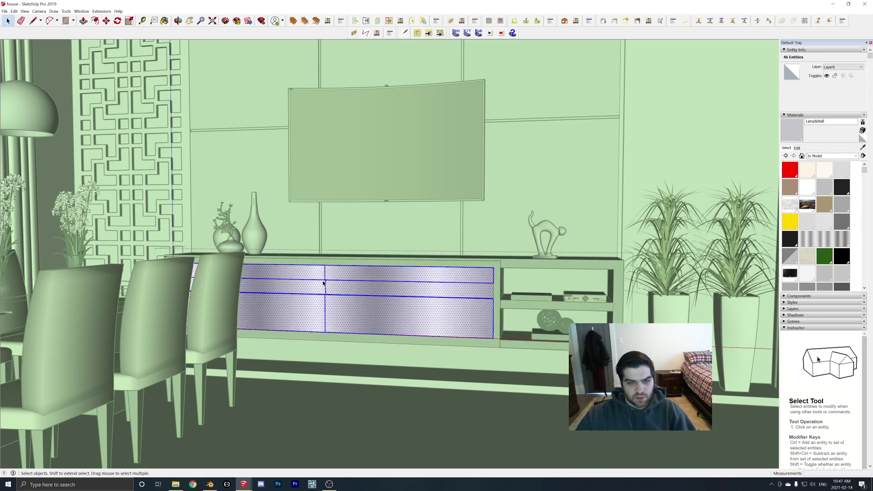
key("b")
left_click(8, 21)
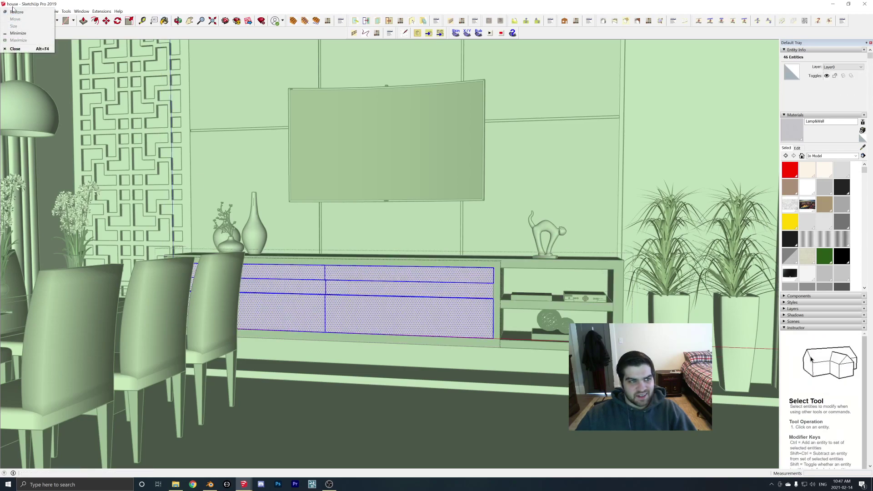
left_click(4, 10)
left_click(14, 41)
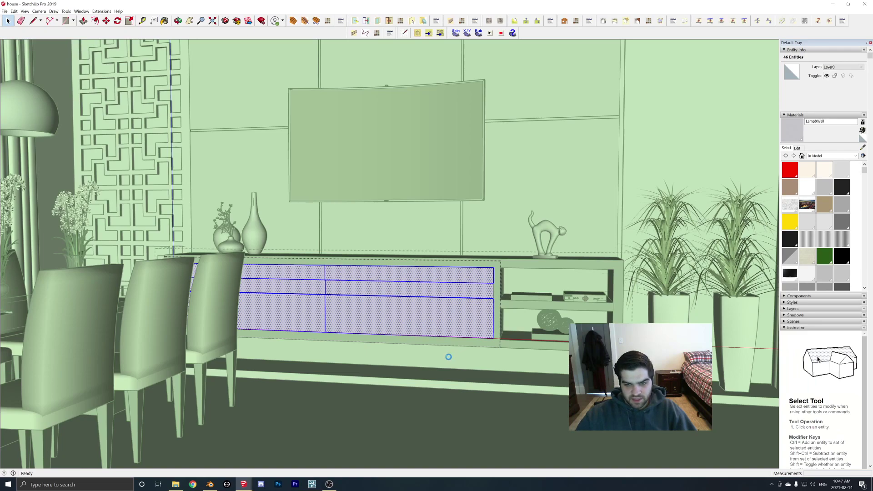
left_click(544, 244)
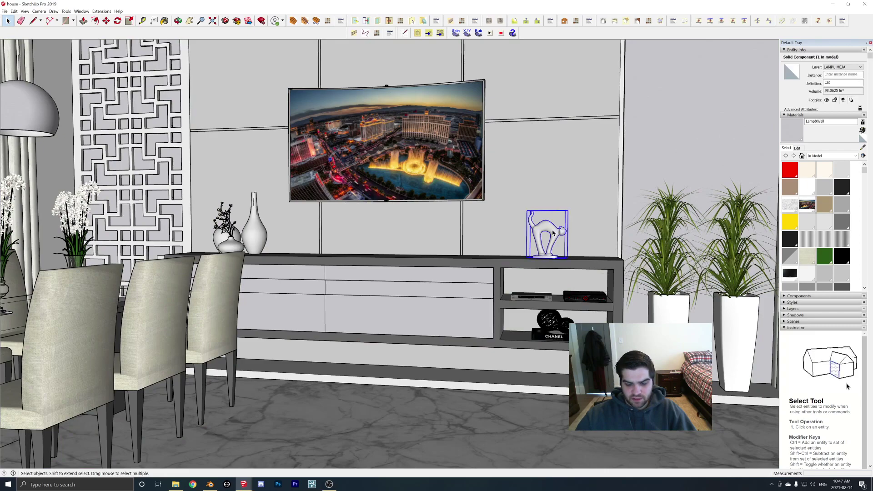
Step: Open the group of the recessed ceiling downlight above the lattice screen and select its geometry
middle_click_drag(551, 234, 447, 207)
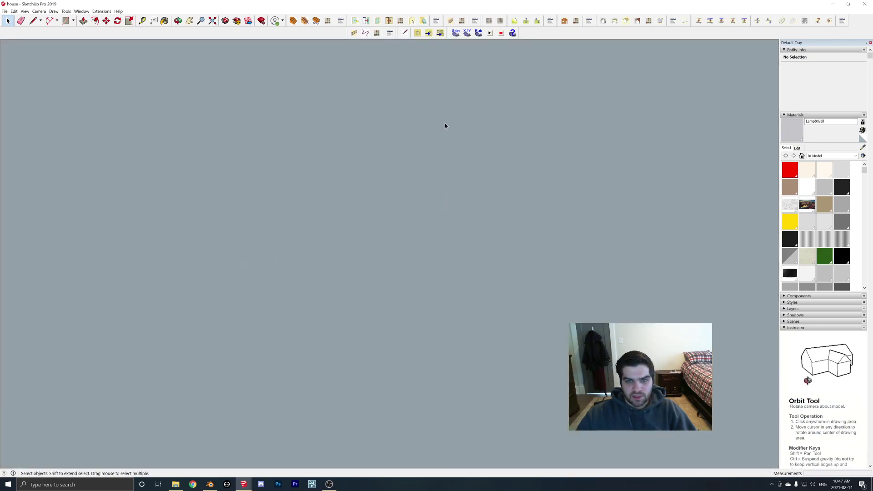
scroll(445, 127, "down", 5)
middle_click_drag(445, 131, 521, 112, "shift")
scroll(516, 117, "down", 4)
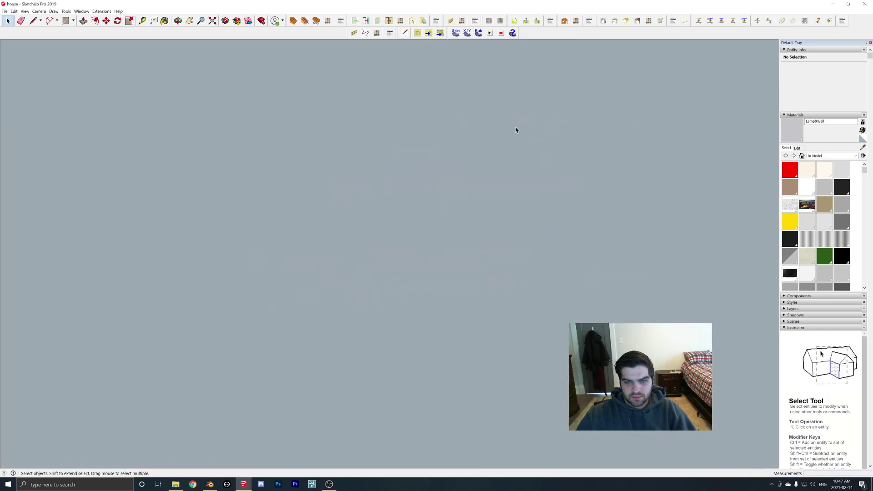
scroll(516, 140, "down", 4)
middle_click_drag(319, 161, 383, 216)
middle_click_drag(440, 175, 389, 97)
scroll(320, 196, "up", 6)
middle_click_drag(341, 146, 289, 161, "shift")
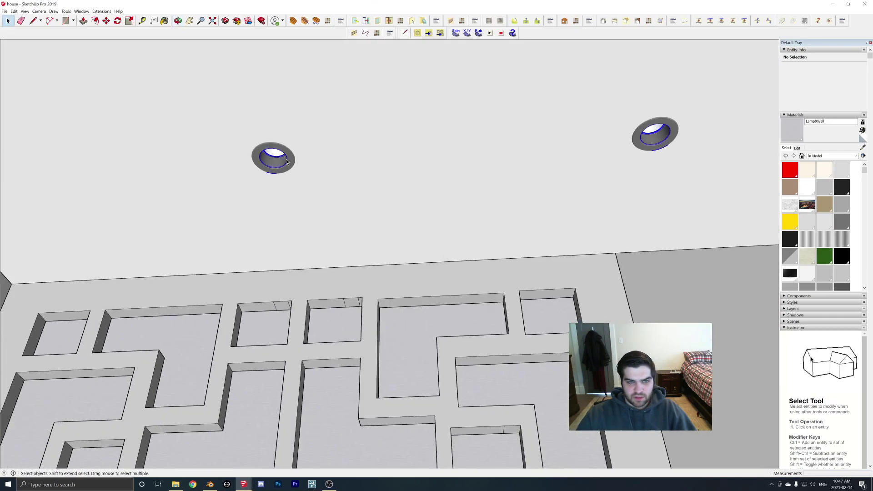
left_click(286, 161)
double_click(287, 161)
triple_click(287, 161)
mouse_move(294, 142)
middle_mouse_down()
mouse_move(288, 101)
mouse_move(278, 113)
mouse_move(286, 58)
mouse_move(276, 121)
mouse_move(288, 138)
middle_mouse_up()
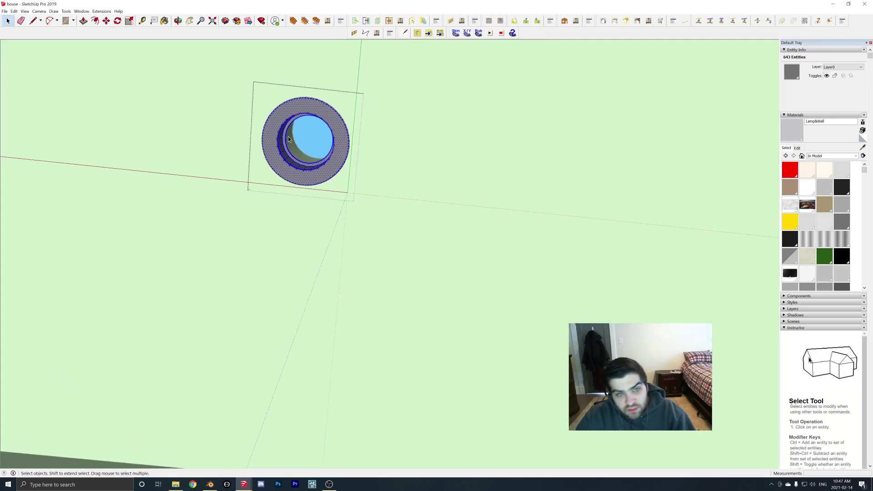
Step: Cap the downlight's inner opening with a circular face and reverse that face toward the room
left_click(289, 137)
mouse_move(291, 137)
middle_mouse_down()
mouse_move(343, 148)
mouse_move(292, 165)
mouse_move(242, 217)
middle_mouse_up()
left_click(343, 146)
key("e")
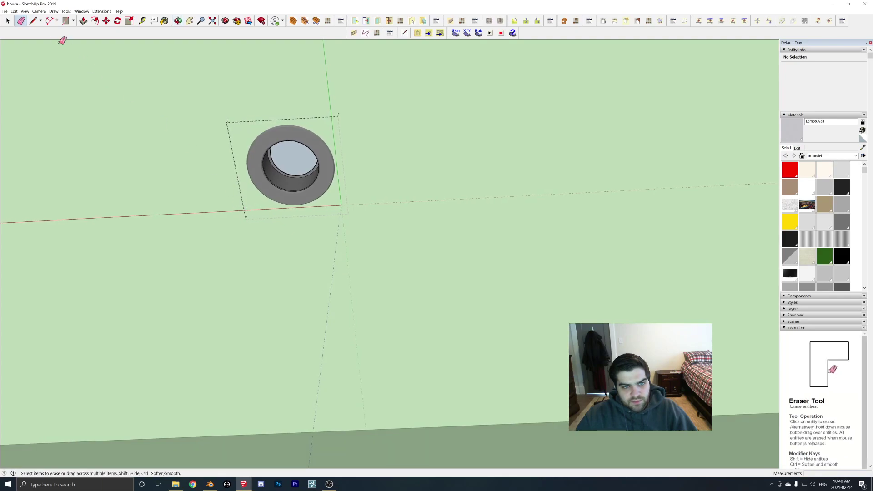
left_click(7, 21)
right_click(292, 151)
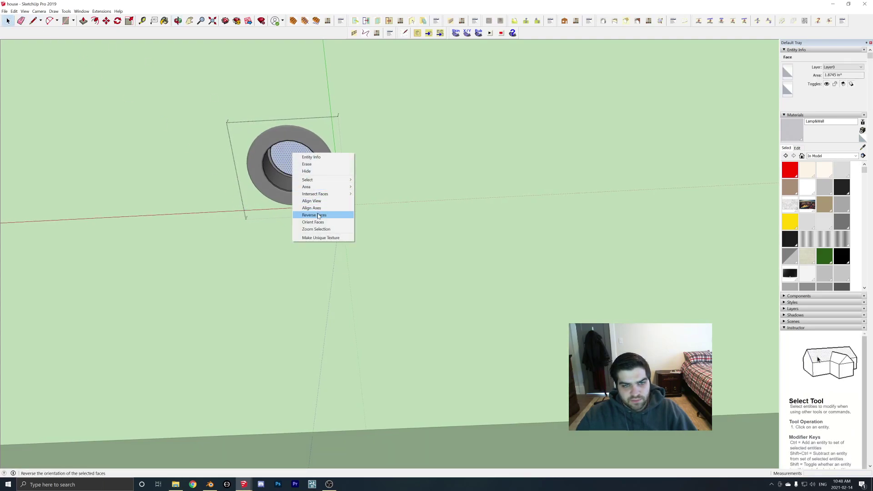
left_click(321, 214)
Step: Create a material named Emissive based on 0052_FloralWhite and paint the downlight's circular face with it
scroll(373, 218, "down", 2)
middle_click_drag(461, 236, 370, 194)
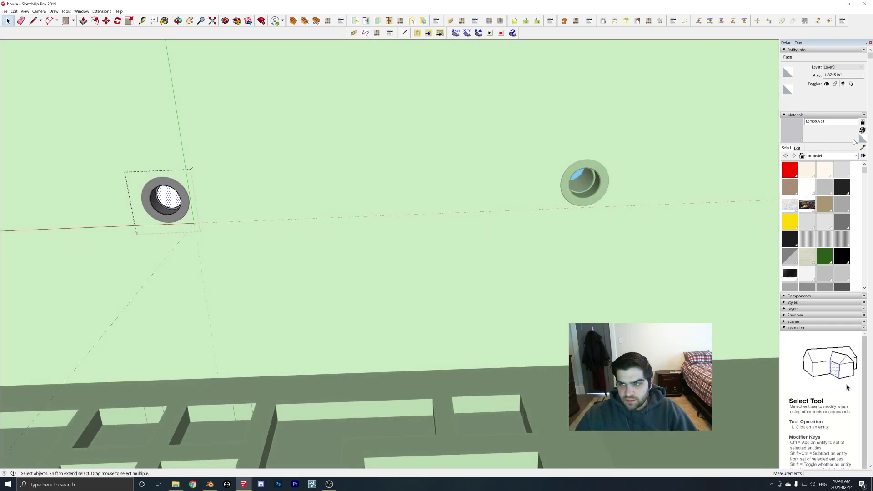
left_click(824, 169)
left_click(863, 130)
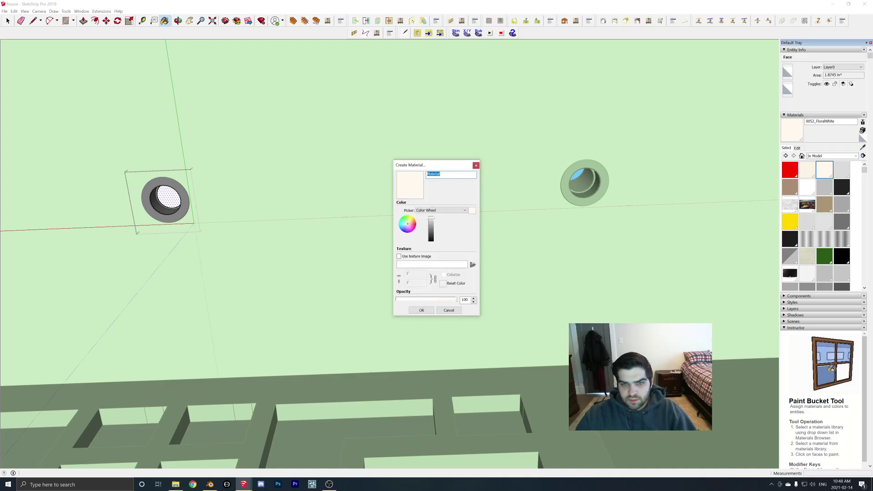
type("Emissive")
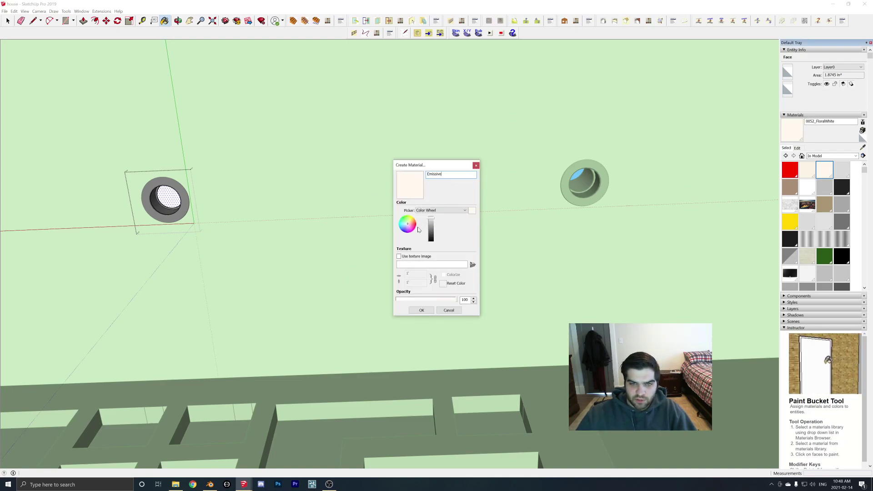
left_click(427, 313)
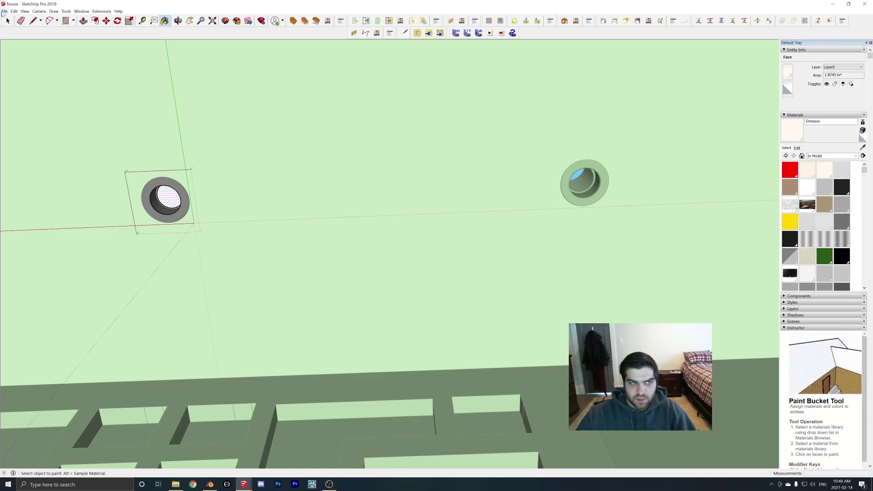
key("space")
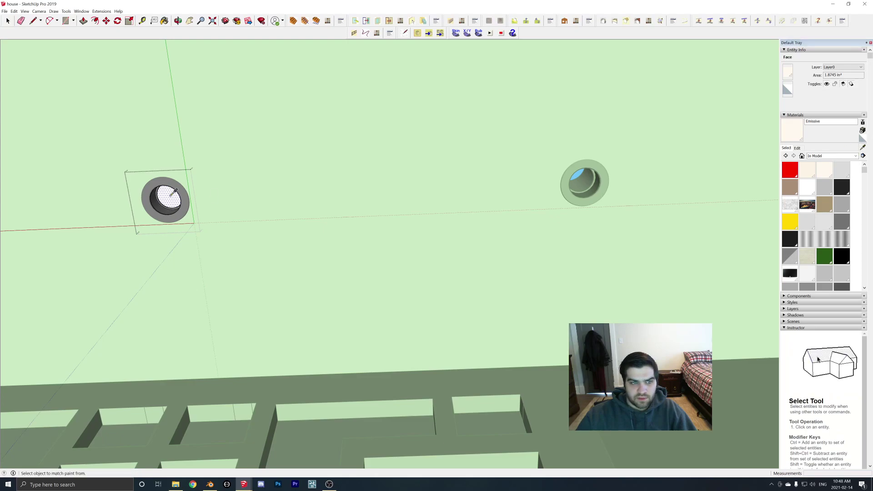
left_click(170, 196)
Step: Leave the finished downlight's group and delete the two neighbouring downlights in the same row
left_click(7, 21)
left_click(471, 199)
mouse_move(471, 198)
middle_mouse_down()
mouse_move(428, 257)
mouse_move(461, 248)
middle_mouse_up()
left_click(469, 227)
key("Delete")
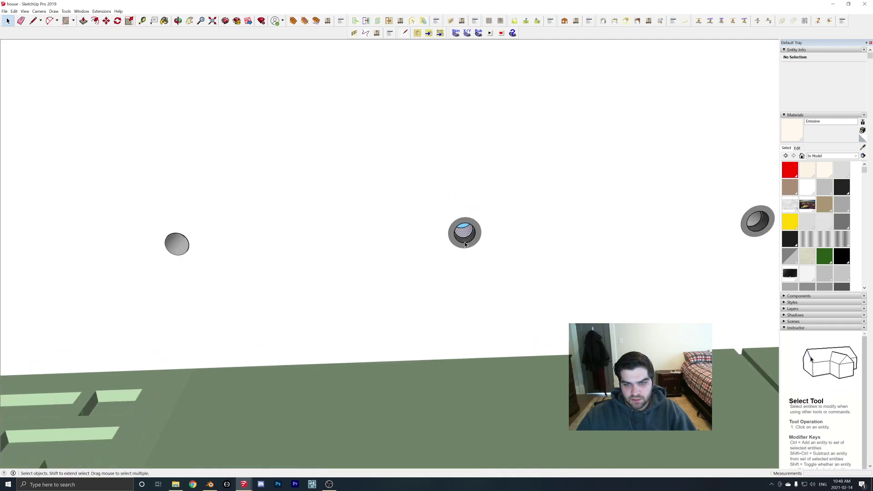
left_click(466, 246)
key("Delete")
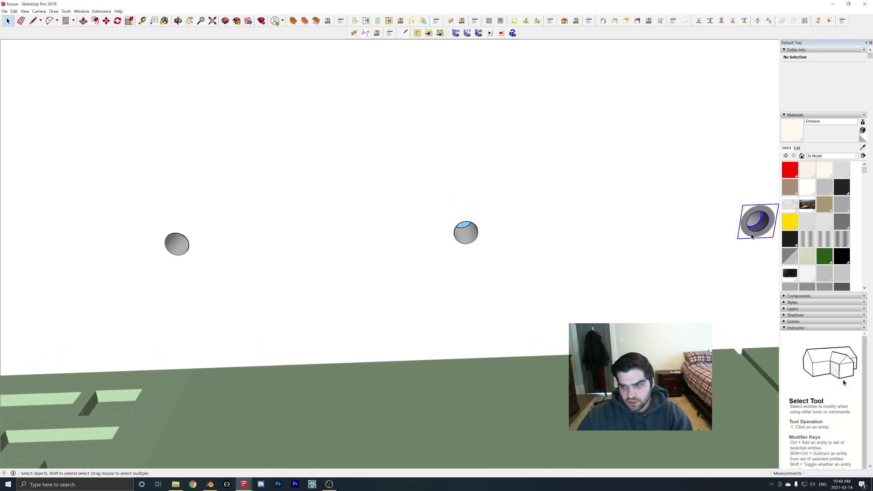
Step: Delete the next three downlights along the ceiling row above the TV wall panels
middle_click_drag(649, 260, 502, 255)
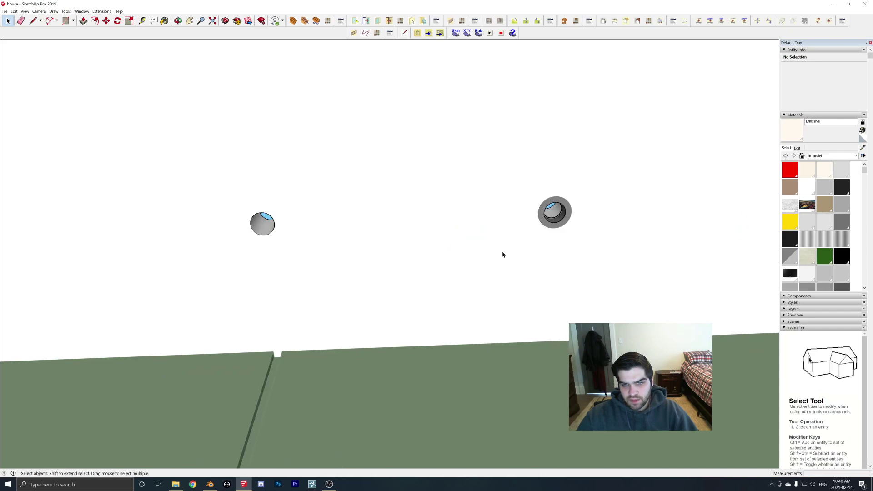
left_click(561, 224)
key("Delete")
middle_click_drag(574, 239, 484, 232)
left_click(484, 226)
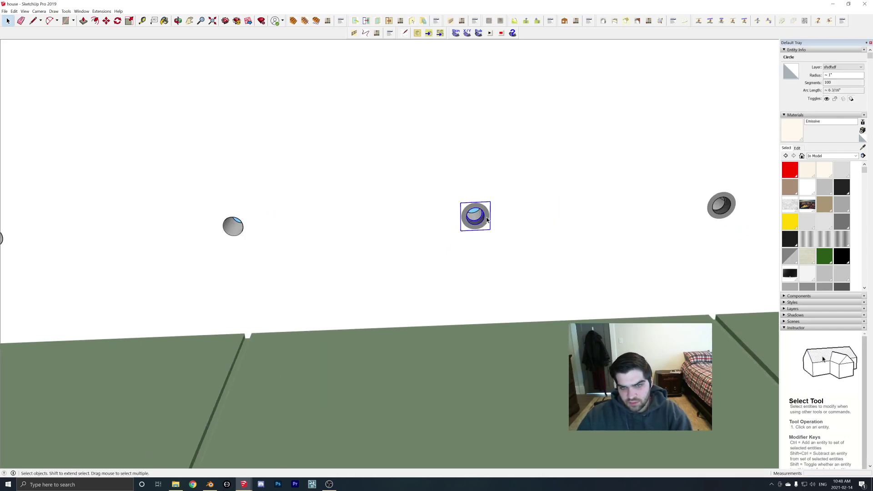
key("Delete")
key("Delete")
Step: Delete the remaining old downlights at the far end of the ceiling row
scroll(577, 247, "down", 2)
middle_click_drag(577, 247, 291, 279, "shift")
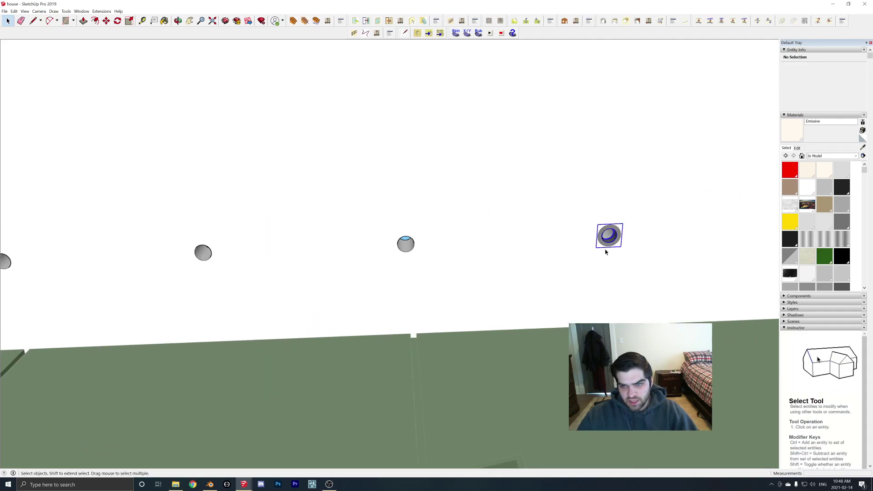
scroll(600, 254, "down", 1)
middle_click_drag(604, 267, 507, 266, "shift")
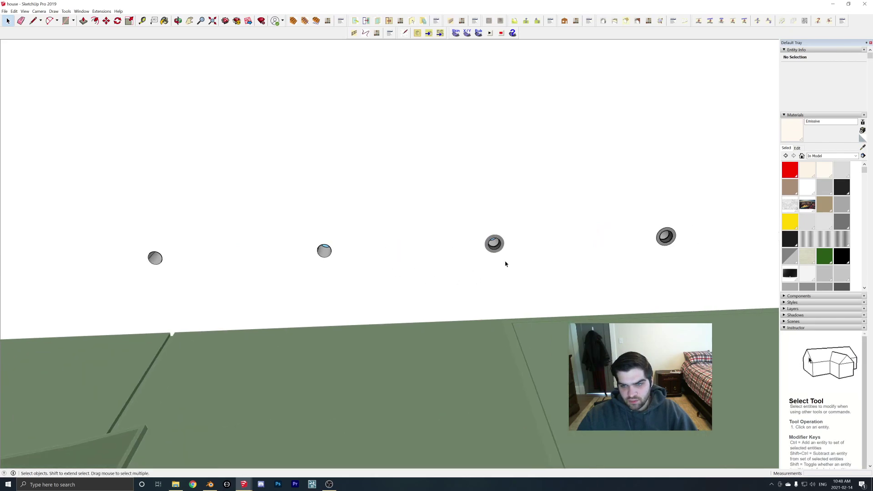
left_click(495, 239)
key("Delete")
left_click(667, 243)
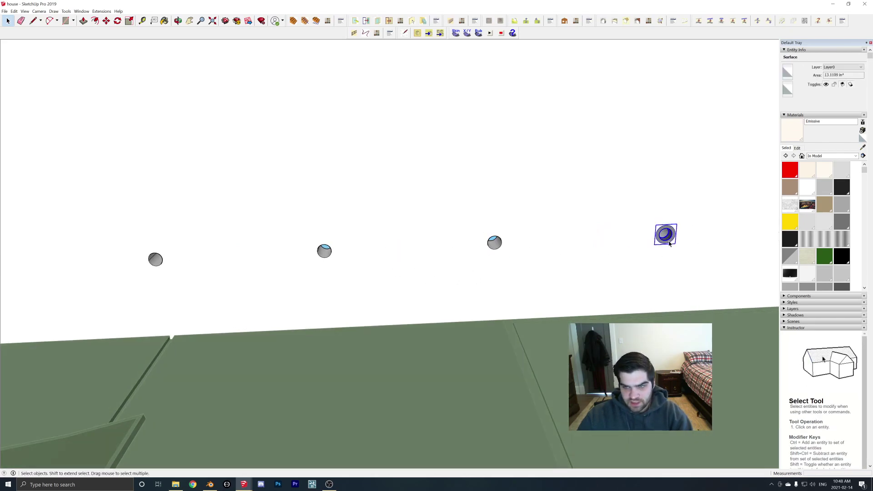
left_click(662, 248)
Step: Copy the finished downlight 1' 11 7/8" along the row into the adjacent empty ceiling hole
middle_click_drag(663, 248, 351, 238)
scroll(232, 250, "up", 5)
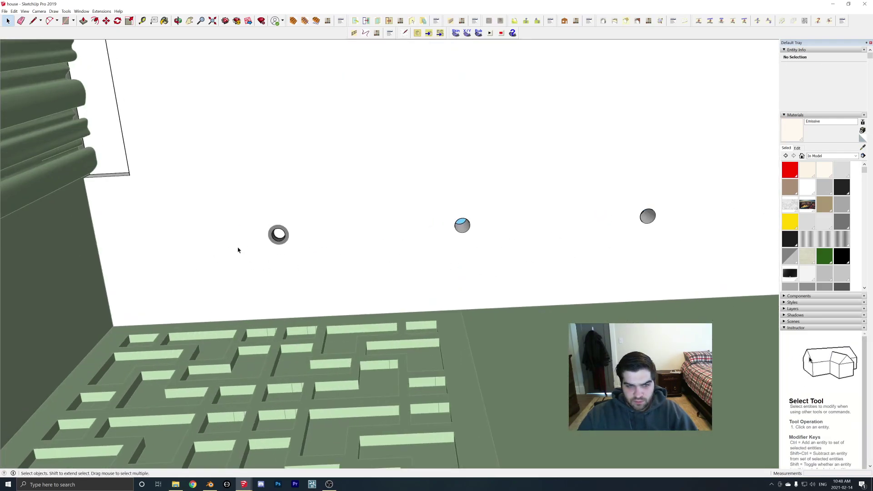
scroll(291, 234, "up", 3)
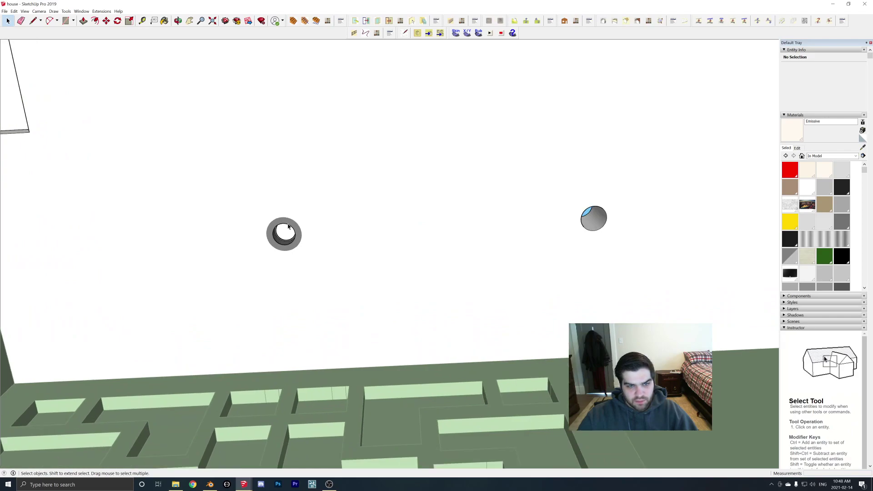
left_click(298, 234)
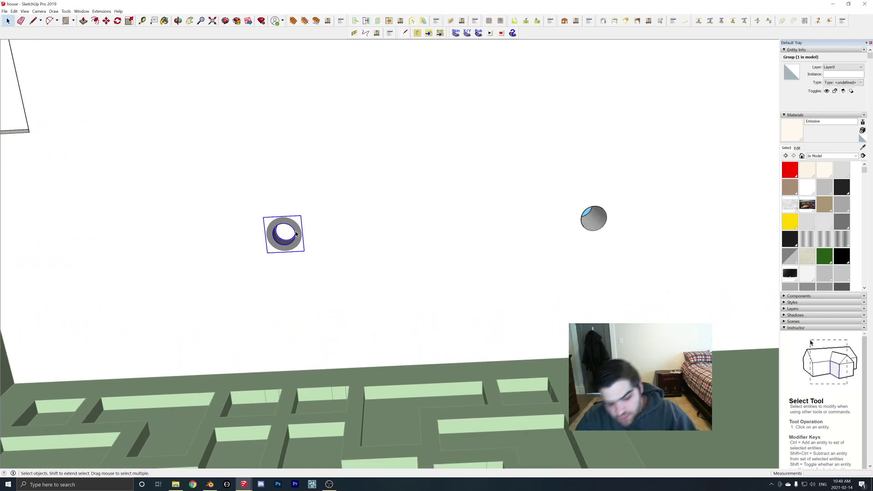
key("m")
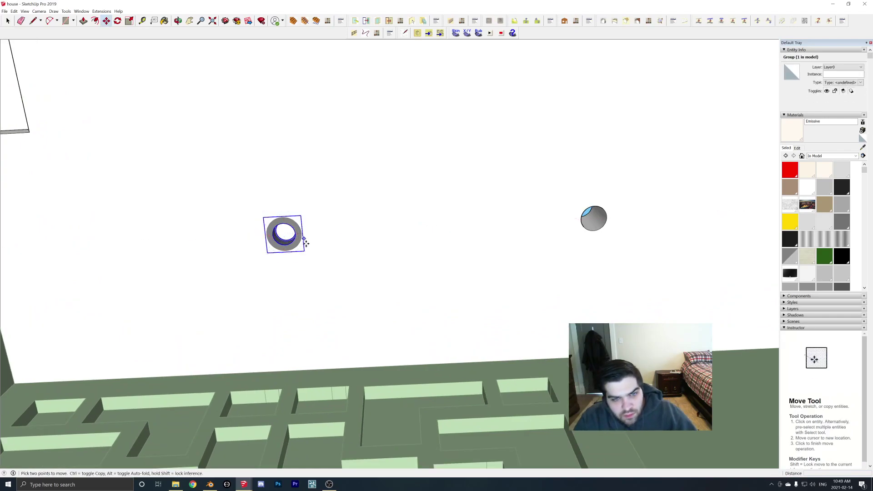
left_click(302, 233)
key("ctrl")
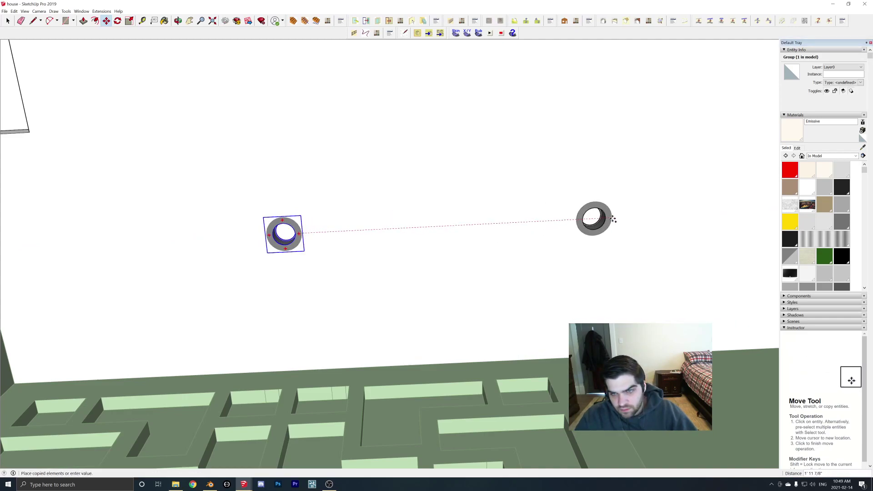
left_click(612, 219)
middle_click_drag(517, 278, 392, 264)
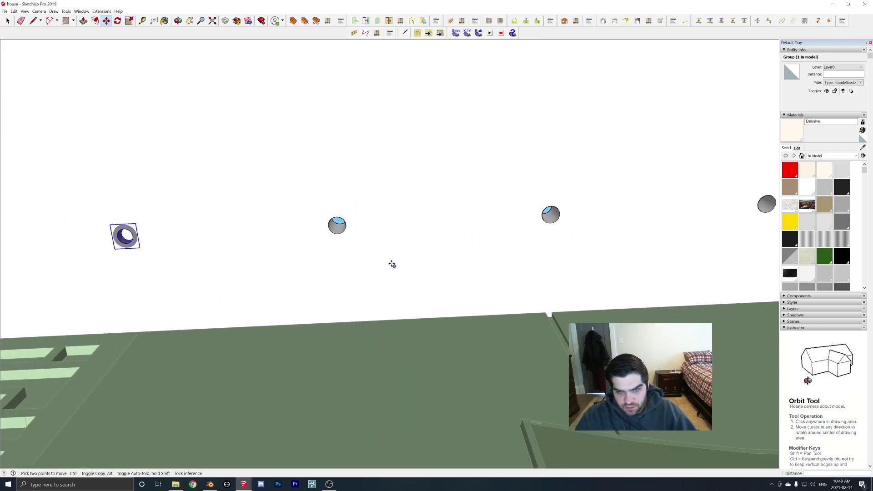
Step: Array the copied downlight along the ceiling row, trying 3, 4, 5 and 7 copies before settling on 4
type("*3")
key("Return")
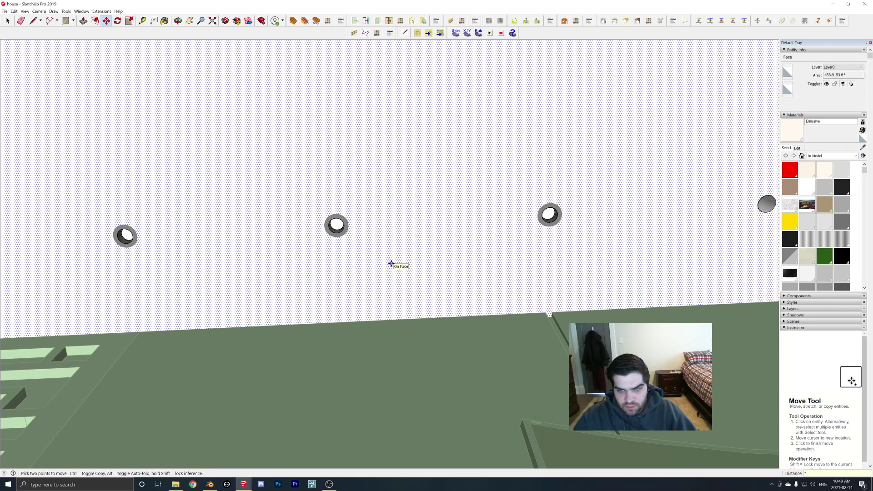
type("*4")
key("Return")
middle_click_drag(626, 275, 480, 259)
type("*5")
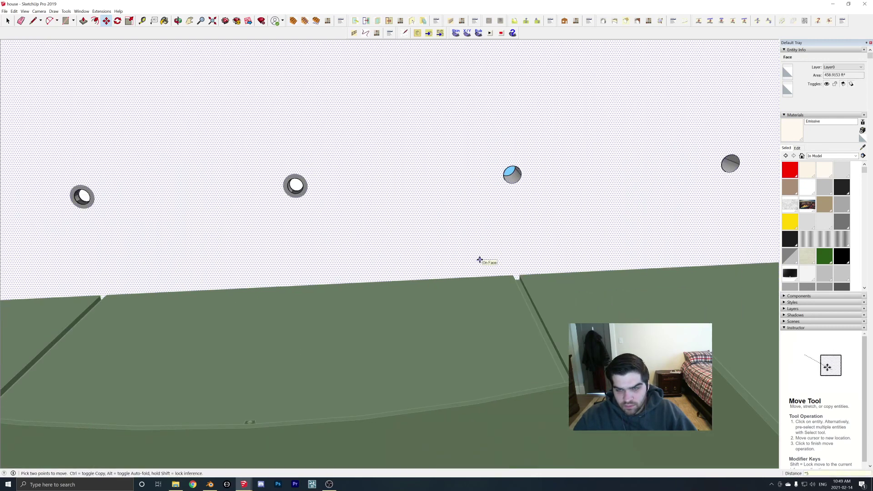
key("Return")
middle_click_drag(480, 259, 195, 256)
key("Return")
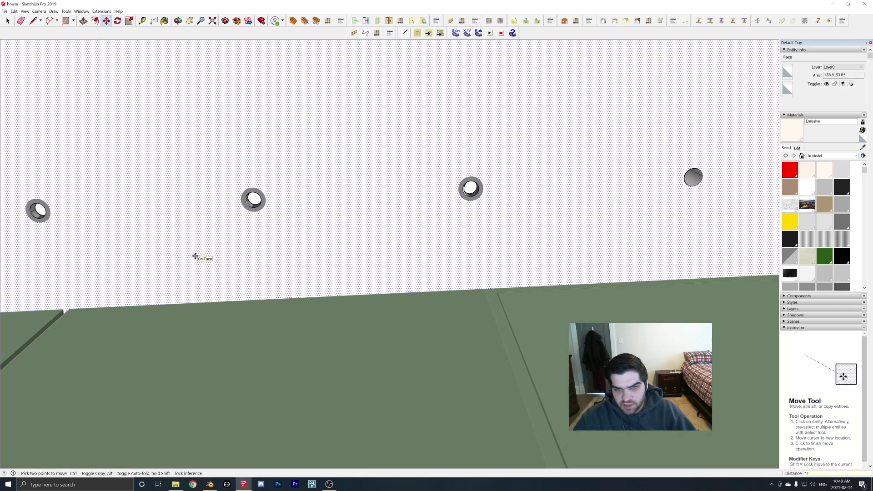
middle_click_drag(290, 232, 439, 220)
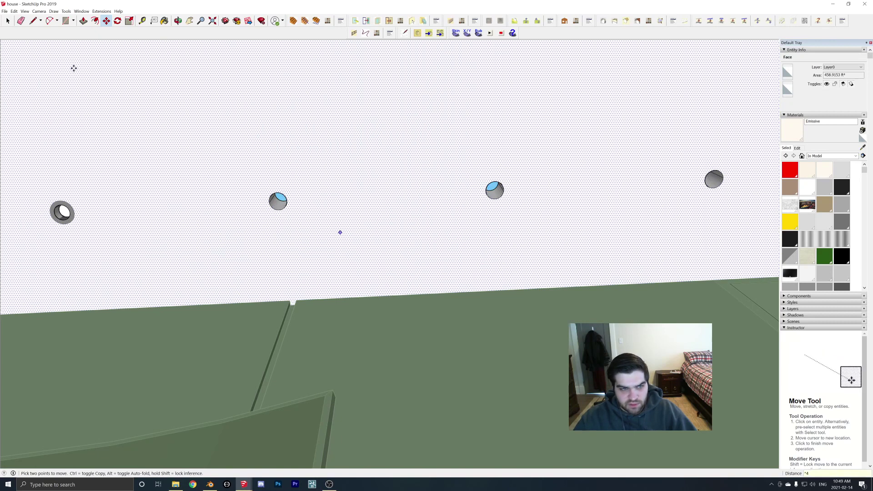
Step: Copy the last placed downlight into the next empty ceiling hole and array it along the row with 3 copies
left_click(7, 21)
left_click(72, 215)
key("m")
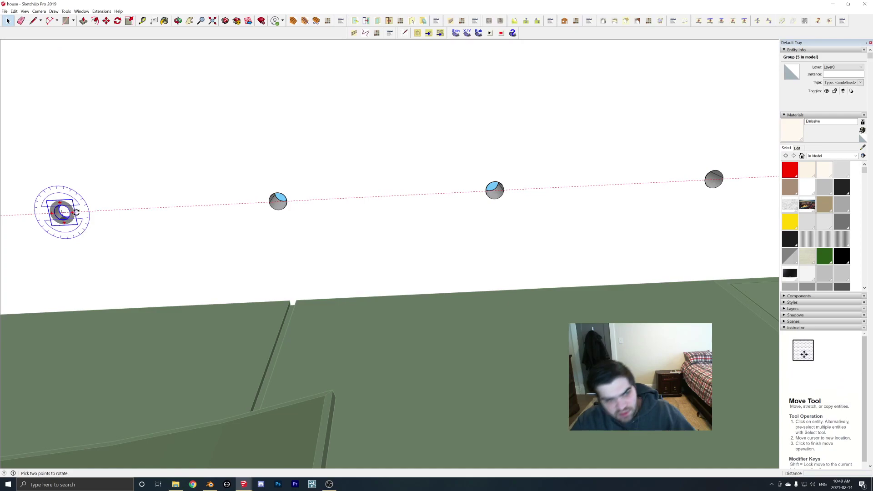
key("ctrl")
left_click(74, 218)
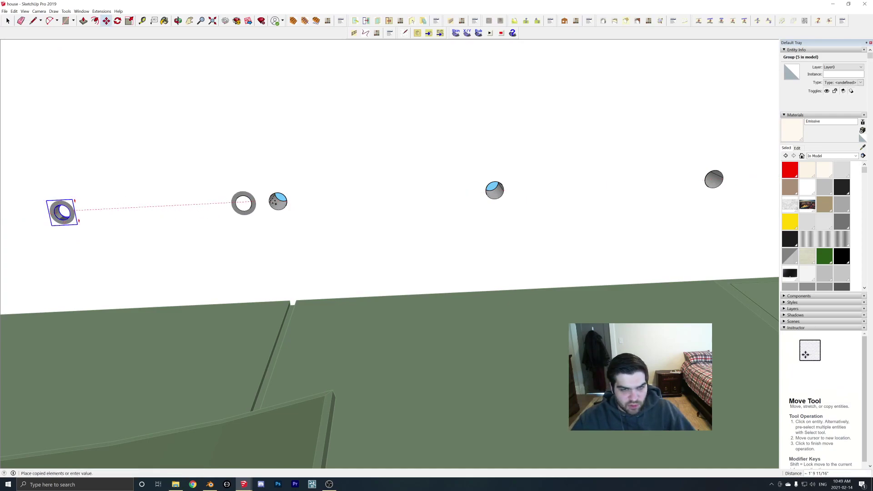
left_click(290, 200)
middle_click_drag(539, 250, 355, 260)
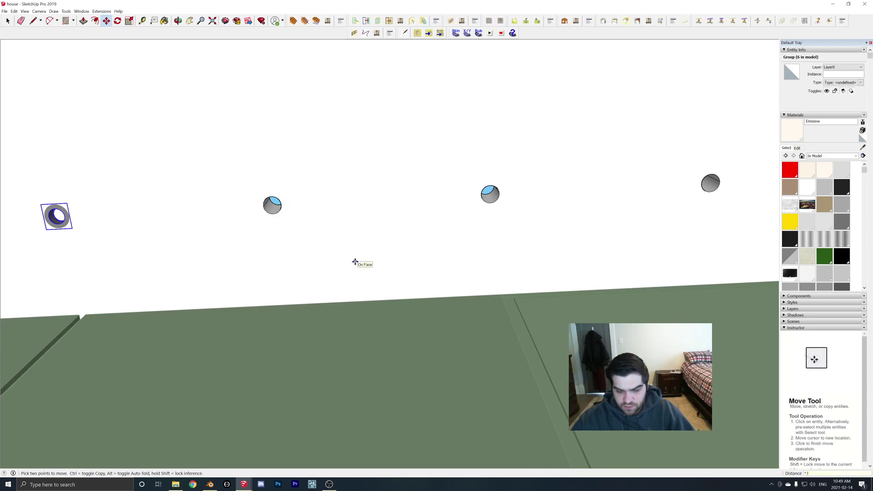
key("Return")
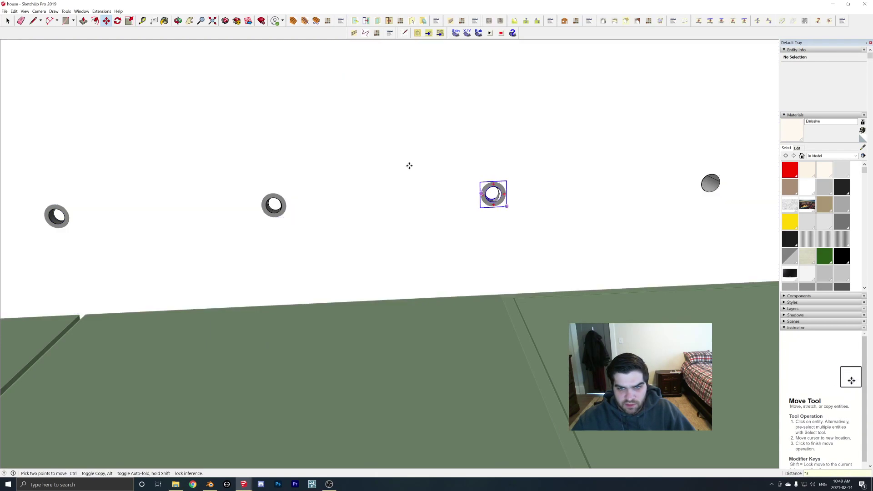
Step: Move the last arrayed downlight about 9/16" along the red axis to line it up with its ceiling hole
key("space")
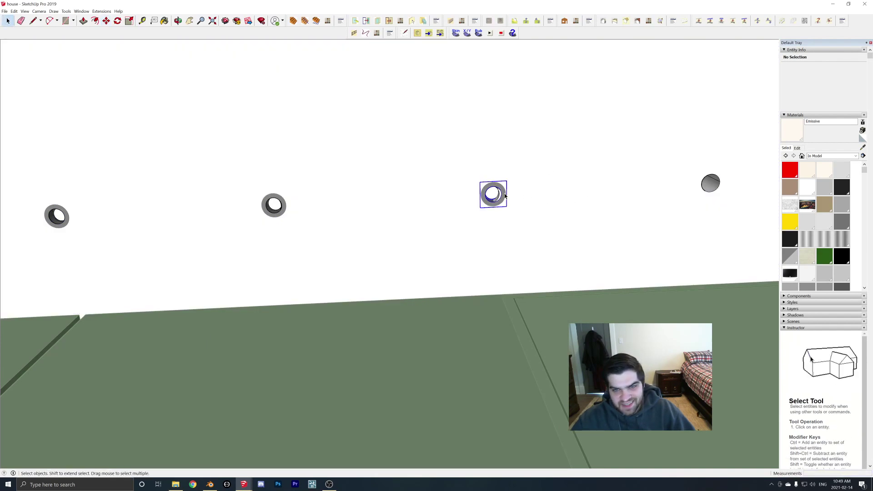
left_click(506, 196)
key("m")
left_click(506, 194)
key("Escape")
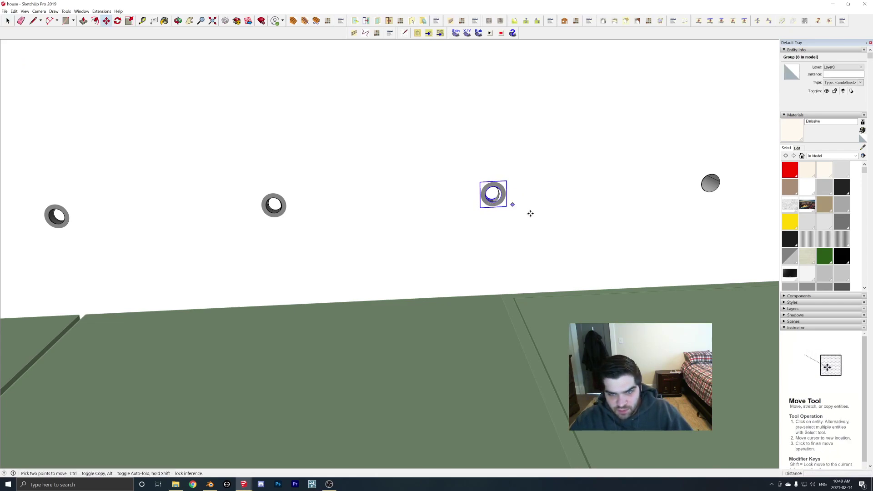
middle_click_drag(529, 212, 444, 200, "shift")
scroll(444, 201, "up", 5)
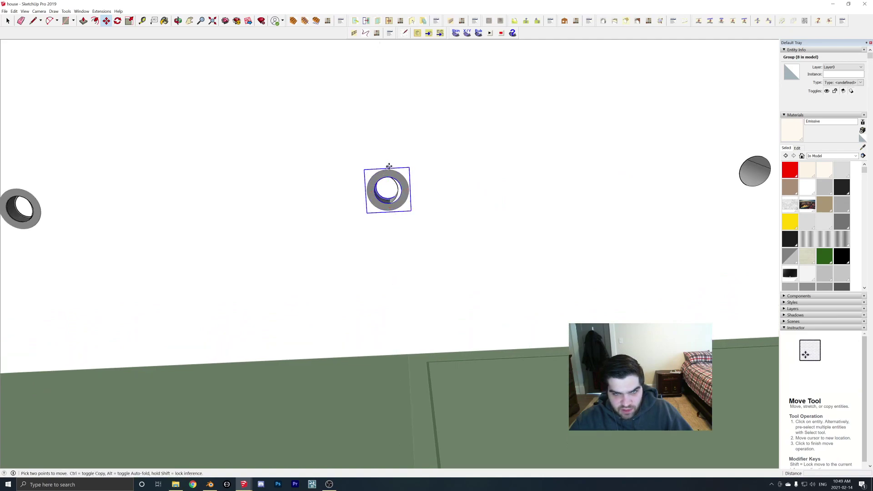
left_click(388, 169)
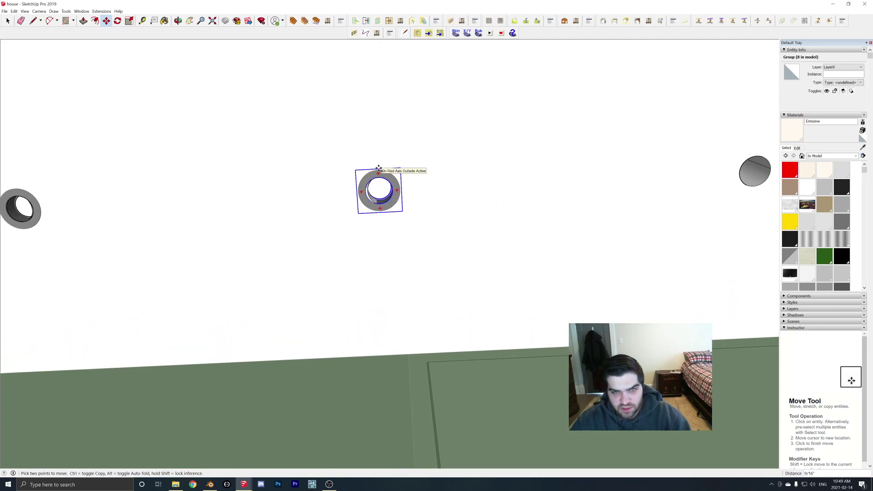
Step: Copy the realigned downlight into the remaining empty hole at the end of the ceiling row
scroll(384, 187, "down", 2)
middle_click_drag(555, 230, 262, 255, "shift")
scroll(262, 255, "down", 1)
left_click(121, 217)
key("ctrl")
left_click(400, 205)
middle_click_drag(399, 206, 358, 274)
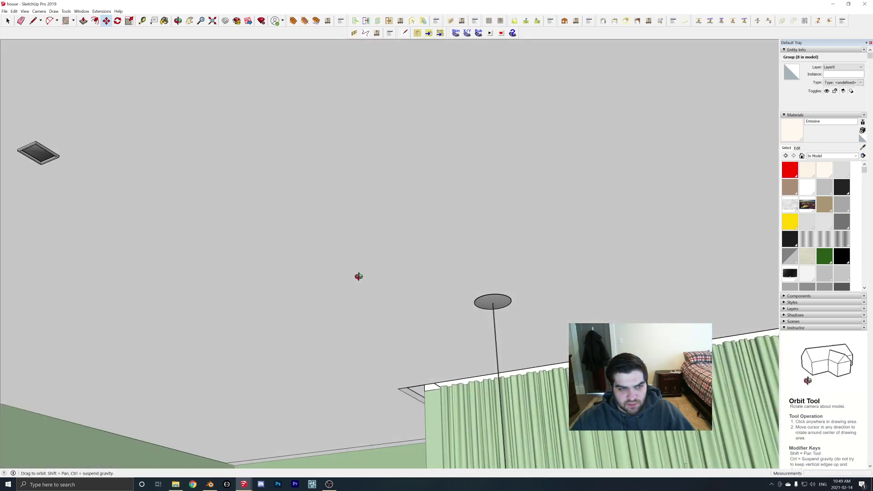
left_click(359, 274)
Step: Open the square recessed ceiling light and paint all its geometry with the Emissive material sampled from a downlight
middle_click_drag(362, 238, 164, 100)
key("space")
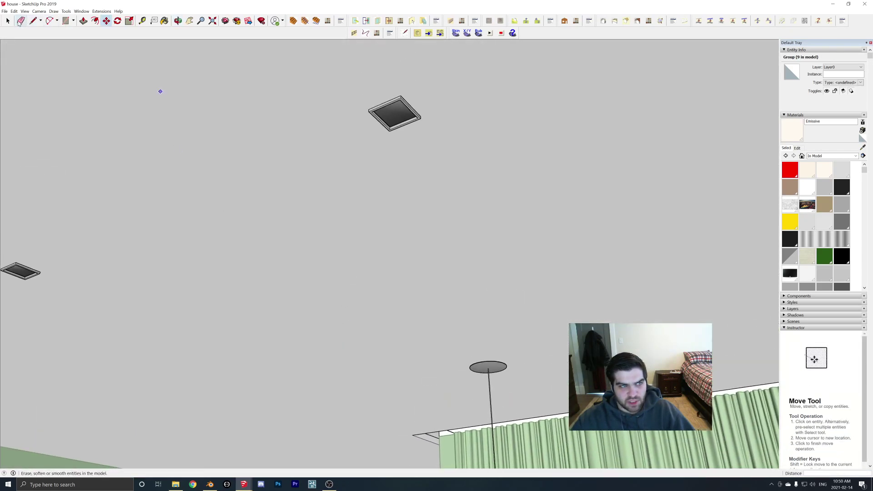
double_click(393, 111)
left_click(394, 116)
key("ctrl+a")
mouse_move(486, 285)
middle_mouse_down()
mouse_move(444, 226)
mouse_move(607, 230)
mouse_move(630, 163)
mouse_move(633, 98)
middle_mouse_up()
key("b")
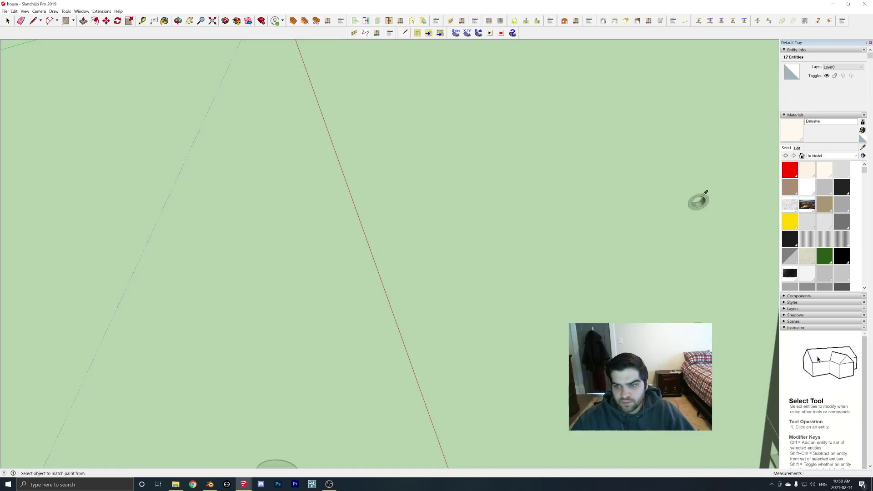
left_click(701, 197)
middle_click_drag(456, 184, 458, 218)
left_click(331, 111)
mouse_move(334, 108)
middle_mouse_down()
mouse_move(288, 241)
mouse_move(473, 196)
mouse_move(304, 285)
mouse_move(339, 284)
mouse_move(403, 226)
mouse_move(503, 300)
mouse_move(565, 318)
mouse_move(617, 271)
mouse_move(372, 148)
middle_mouse_up()
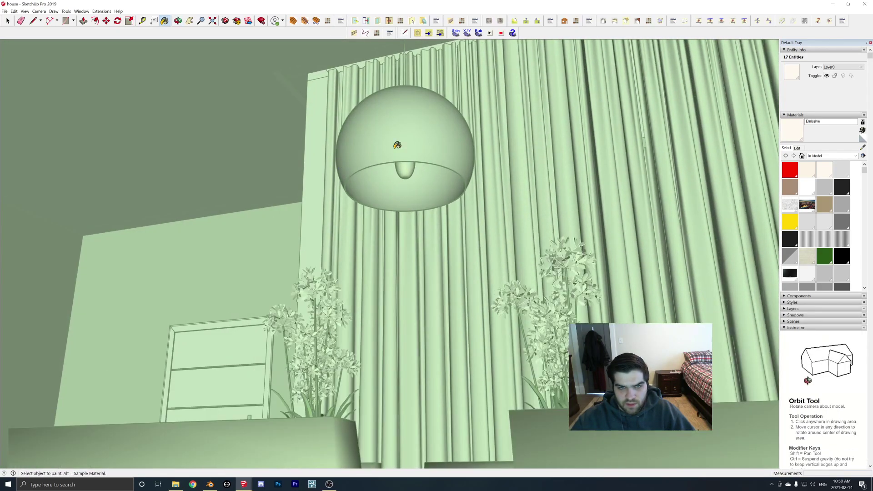
Step: Save the house model
left_click(8, 21)
left_click(5, 11)
left_click(14, 41)
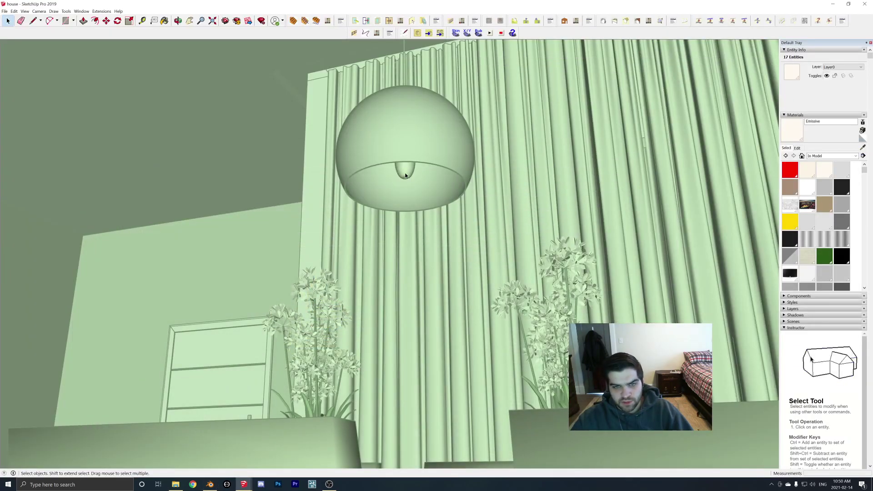
Step: Open the pendant lamp down to its bulb component and paint the whole bulb with the Emissive material
scroll(405, 176, "up", 2)
left_click(405, 175)
double_click(406, 174)
left_click(406, 174)
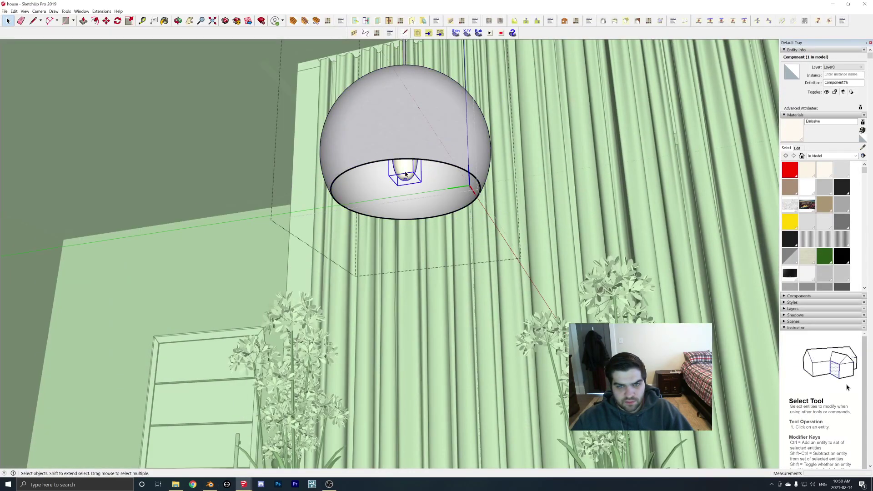
double_click(406, 174)
triple_click(405, 174)
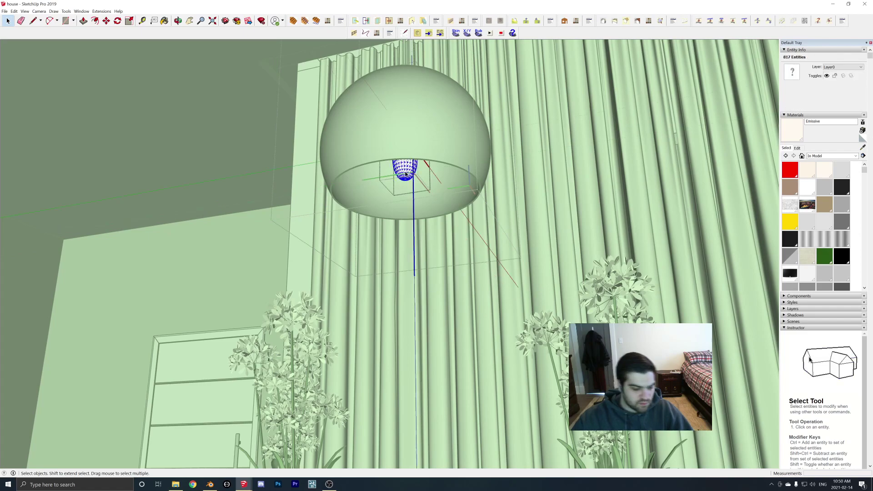
key("b")
middle_click_drag(401, 175, 290, 141)
Step: Save the model with the painted bulb, clear the selection, and save once more
left_click(8, 21)
left_click(4, 12)
left_click(15, 42)
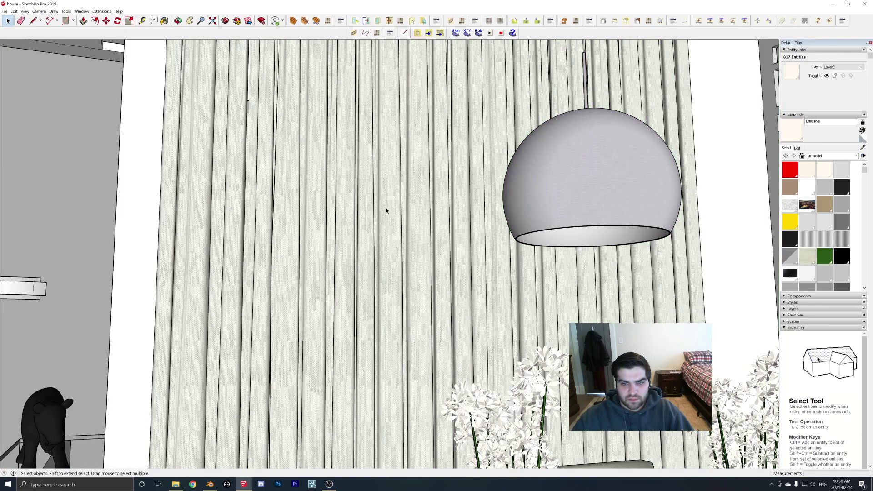
left_click(386, 211)
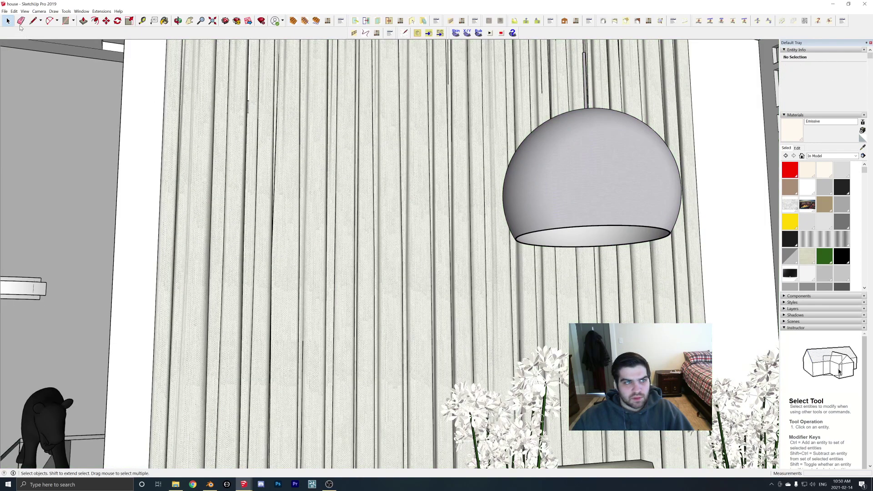
left_click(5, 11)
left_click(14, 42)
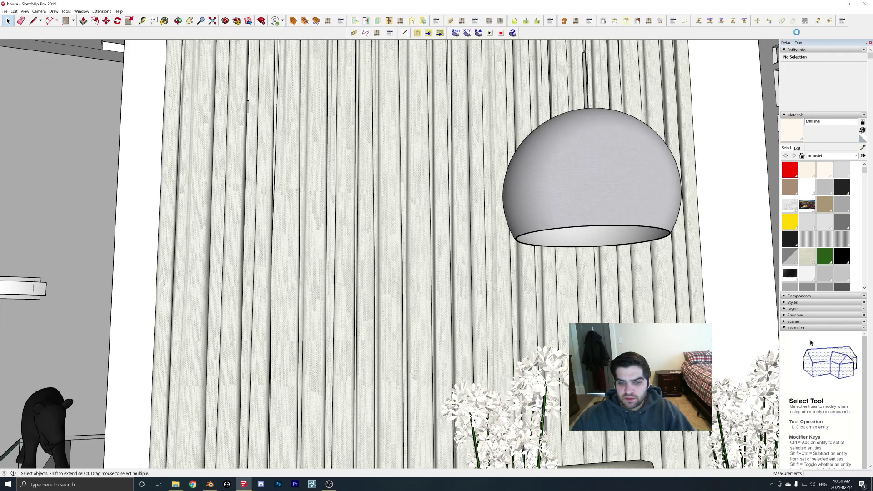
Step: Start a new empty document and close SketchUp without saving it
key("ctrl+n")
left_click(864, 4)
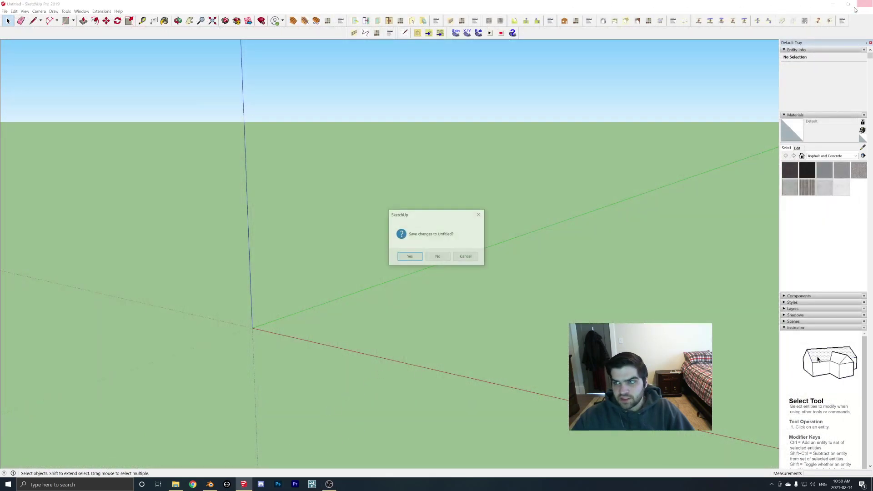
left_click(430, 259)
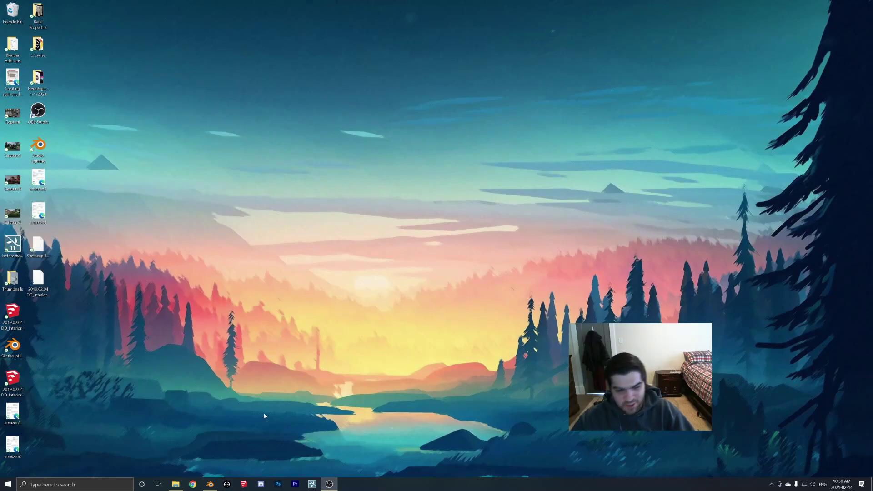
Step: Switch to Blender and delete the default cube
left_click(210, 484)
left_click(325, 217)
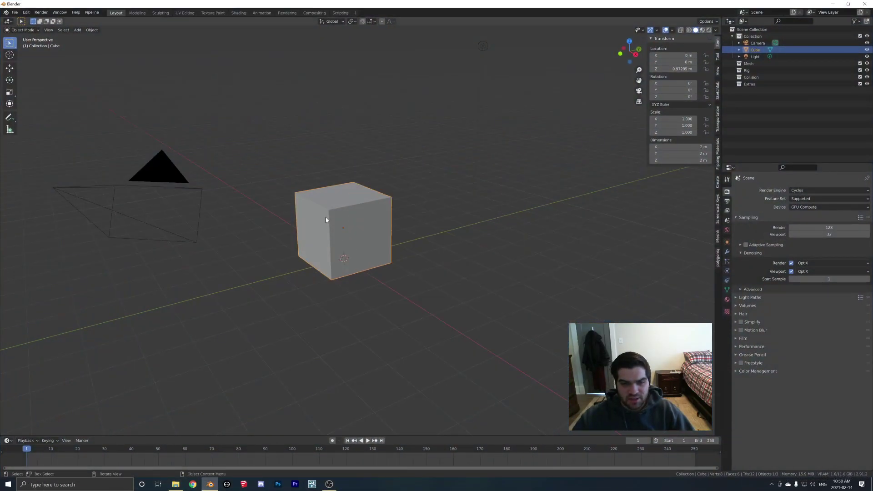
key("Delete")
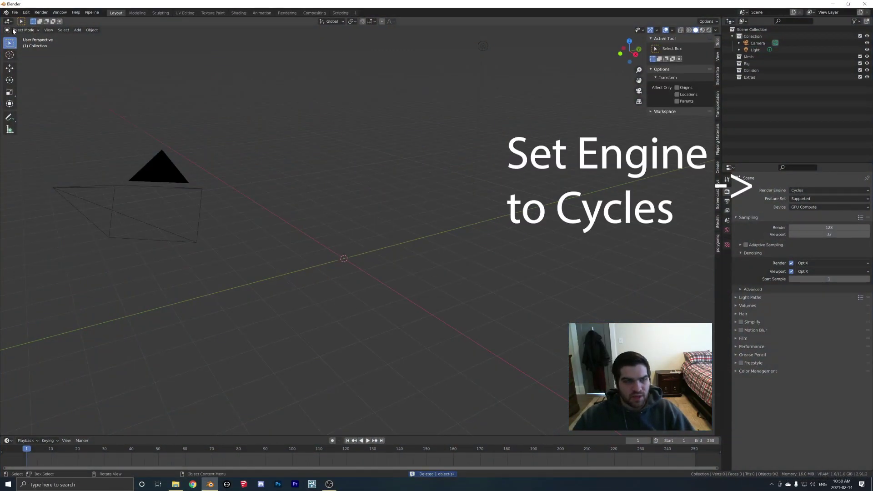
Step: Import the house SketchUp scene from the "Luminous Labs #87 - Sketchup Blender Panorama" folder in D:\YouTube Videos - Luminous Labs
left_click(14, 13)
mouse_move(71, 106)
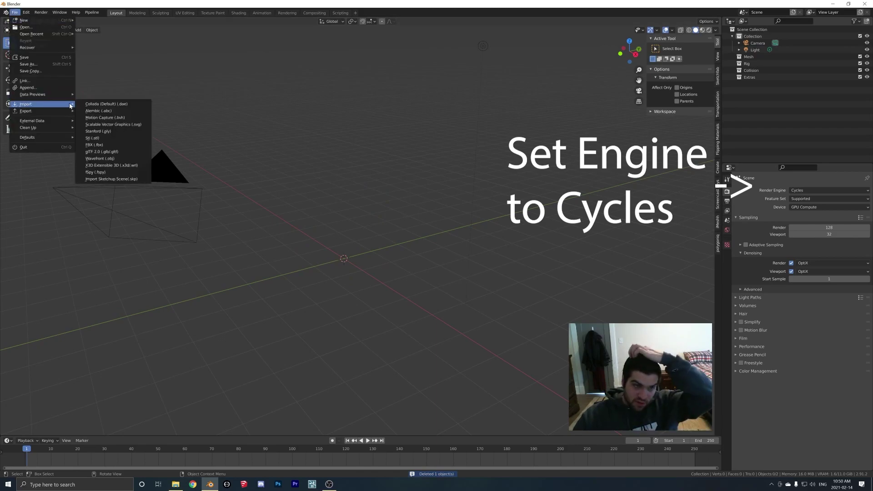
left_click(112, 178)
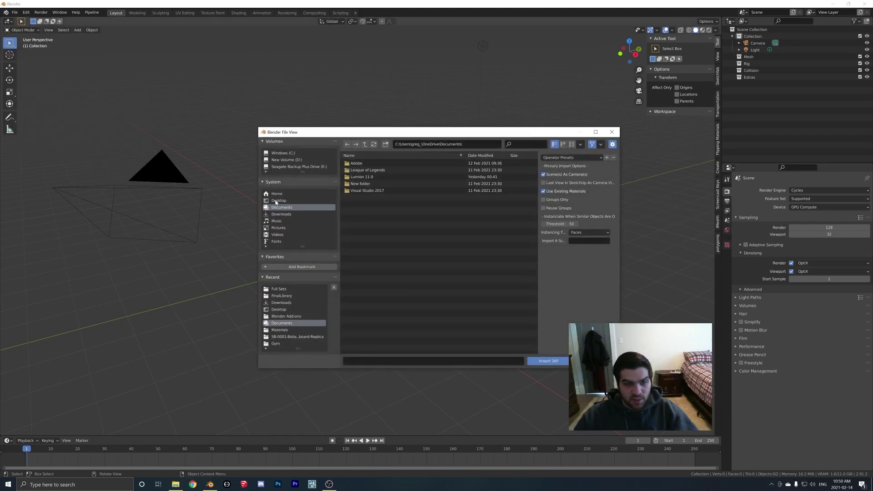
left_click(276, 201)
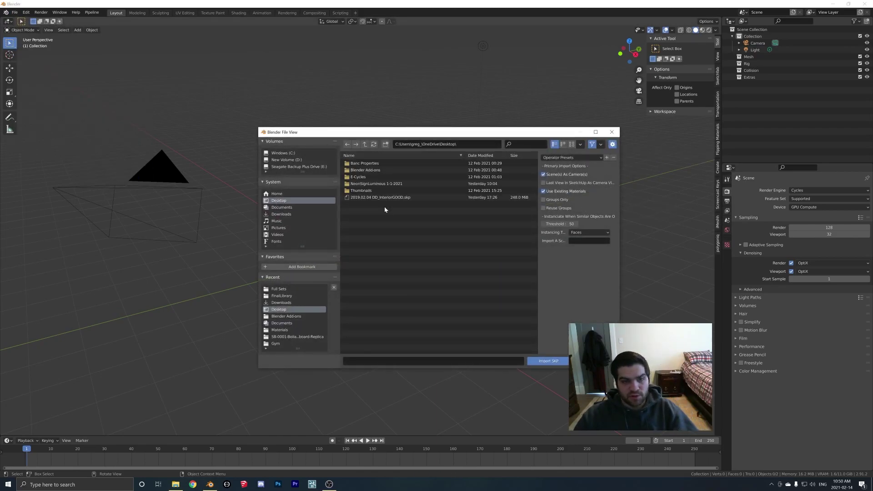
left_click(294, 160)
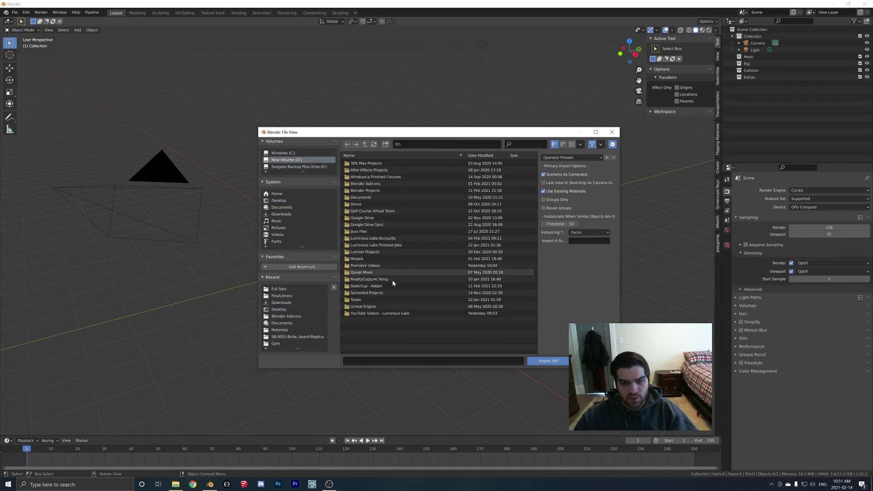
double_click(377, 313)
scroll(522, 247, "down", 5)
left_click_drag(539, 218, 539, 334)
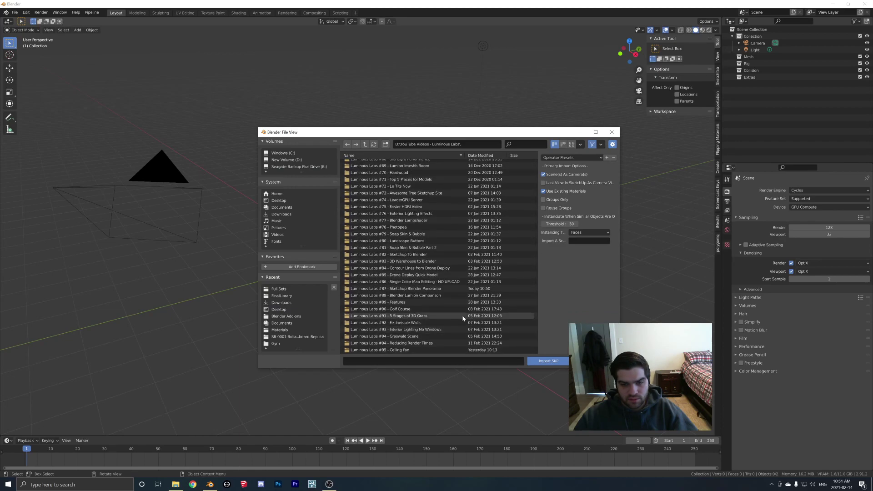
double_click(411, 288)
double_click(367, 164)
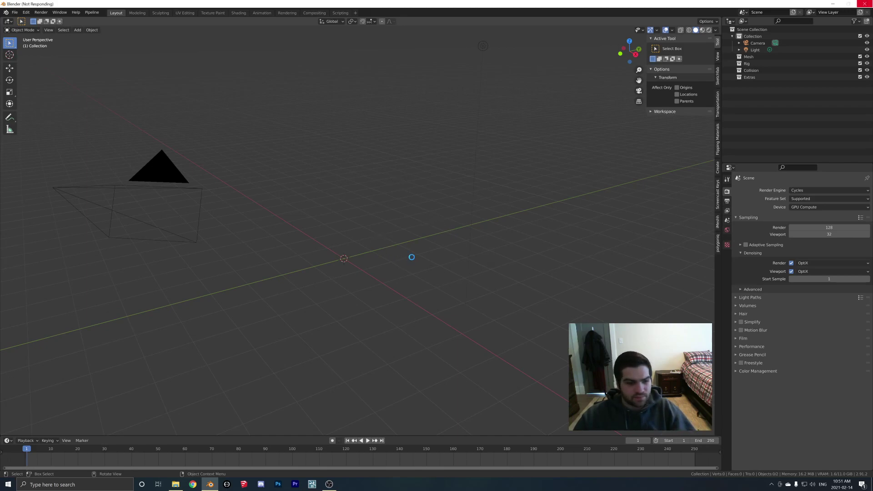
Step: Frame an object of the imported house and bring the dining area into close view
middle_click_drag(365, 259, 437, 241)
middle_click_drag(436, 240, 384, 276, "shift")
left_click(410, 198)
key("KP_Decimal")
scroll(394, 265, "up", 6)
middle_click_drag(418, 271, 390, 255)
scroll(406, 312, "down", 2)
Step: Examine the materials assigned to the dining table and the two flower vases
left_click(382, 236)
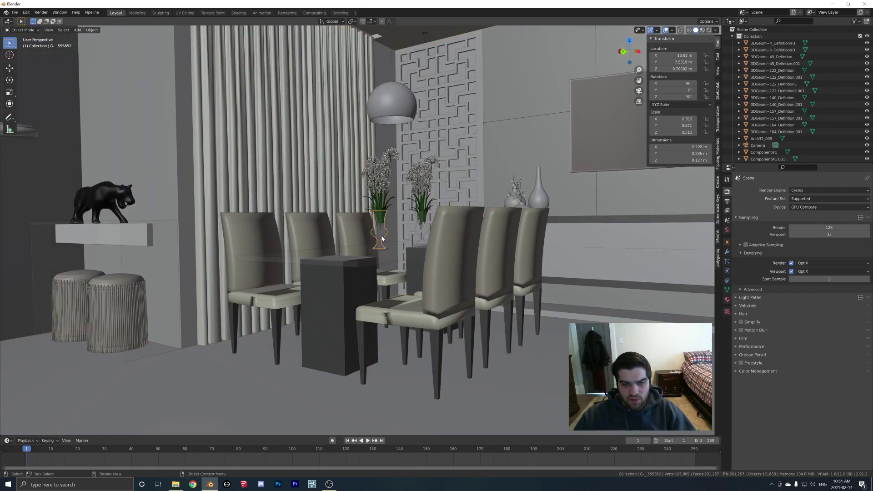
left_click(726, 299)
left_click(351, 263)
scroll(352, 220, "up", 4)
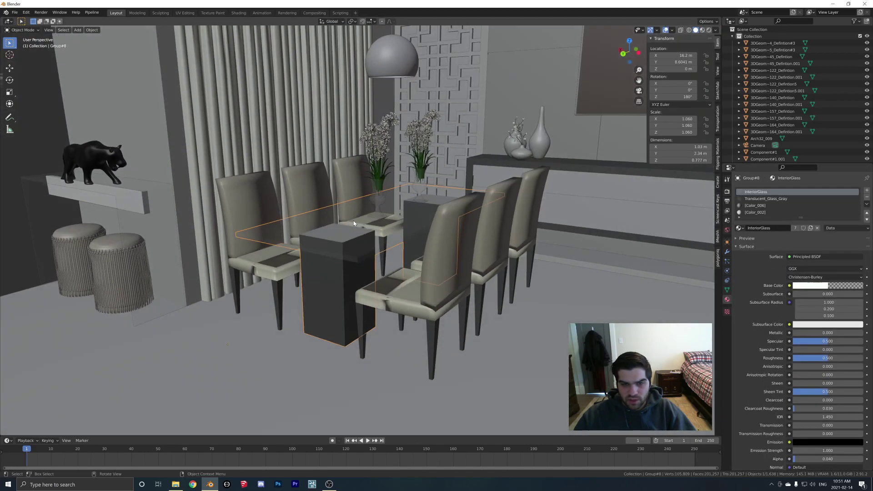
left_click(382, 196)
left_click(433, 173)
middle_click_drag(432, 174, 387, 202)
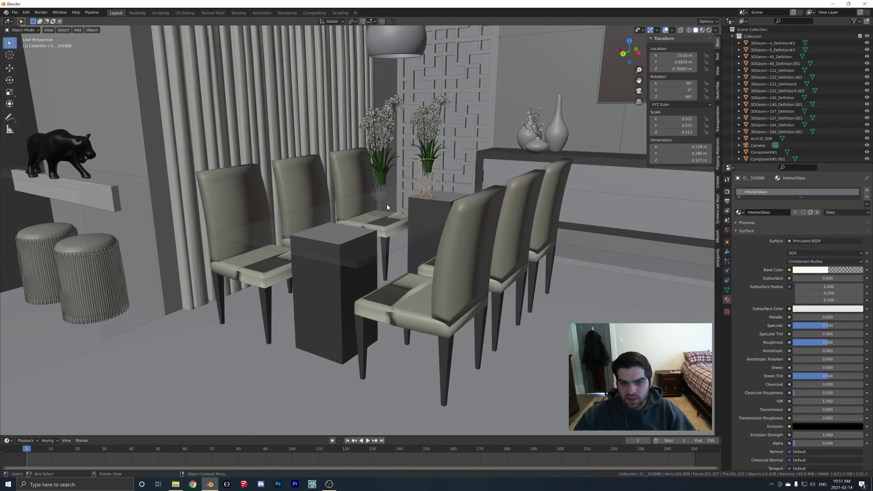
Step: Join the parts of the farther flower vase into one object and remove its Translucent Glass Gray material slot
left_click(380, 214)
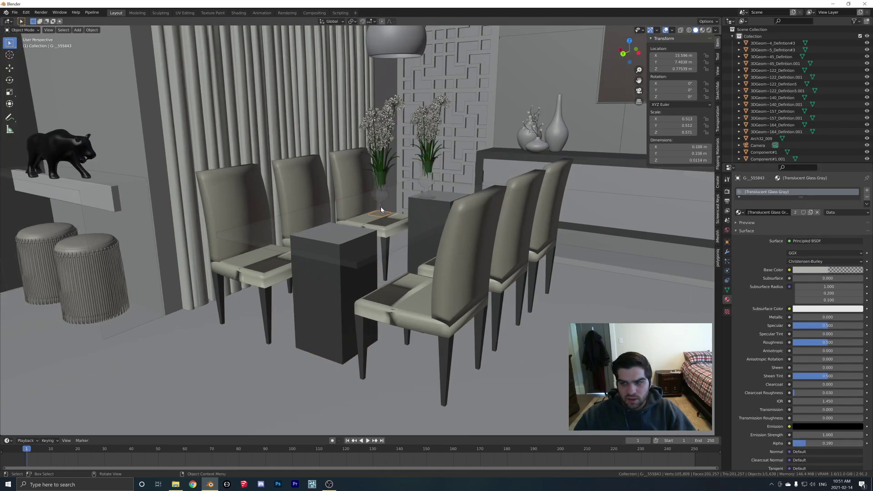
left_click(423, 190)
right_click(426, 194)
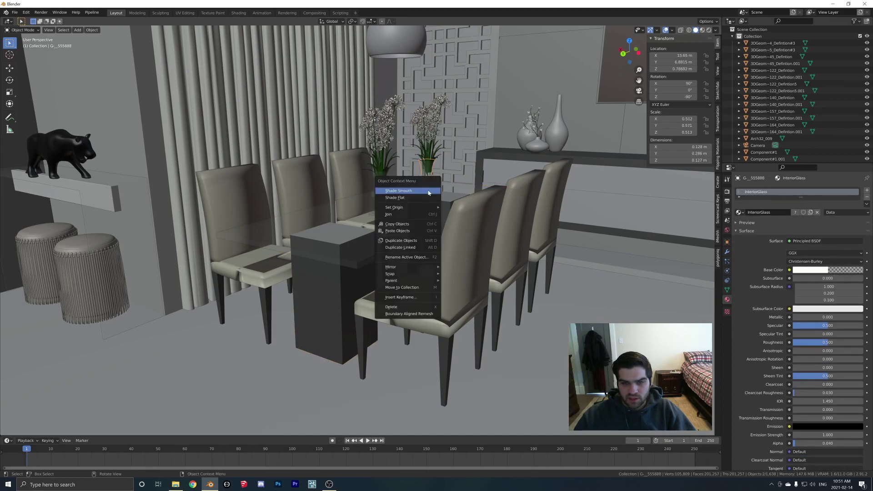
left_click(400, 208)
left_click(782, 199)
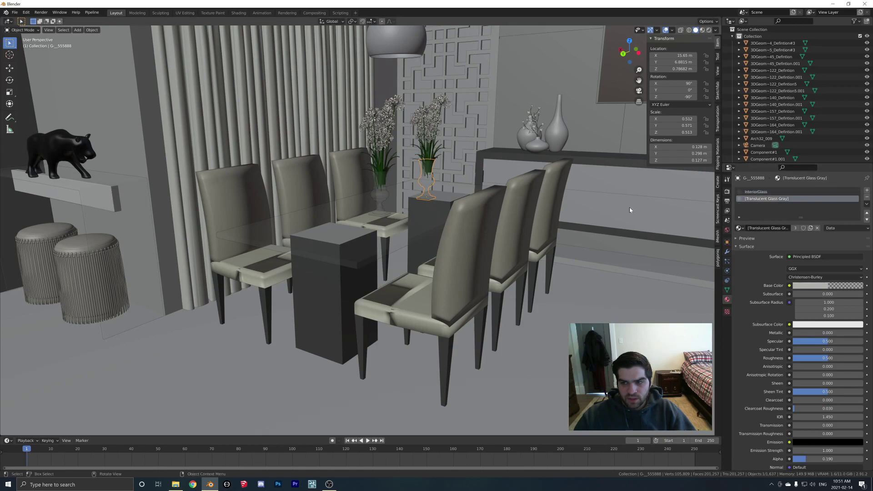
left_click(866, 197)
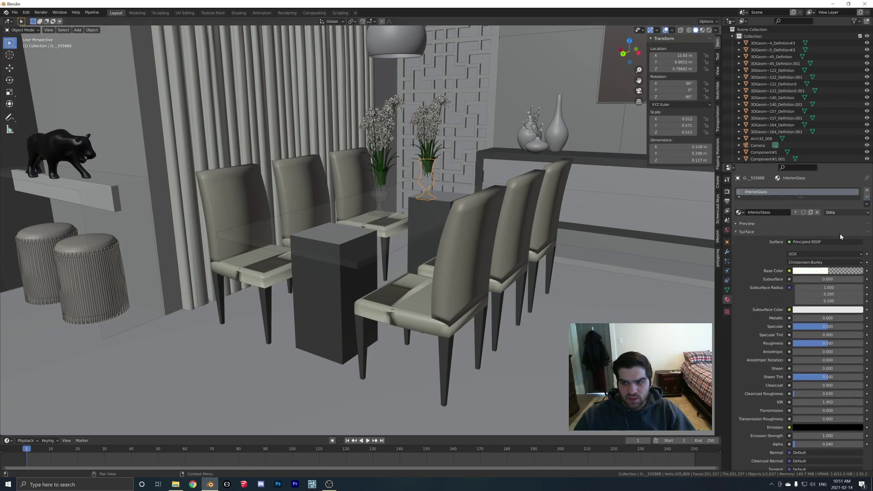
Step: Join the nearer flower vase's parts into one object and remove the Translucent Glass Gray slot, keeping only InteriorGlass
left_click(378, 200)
right_click(377, 201)
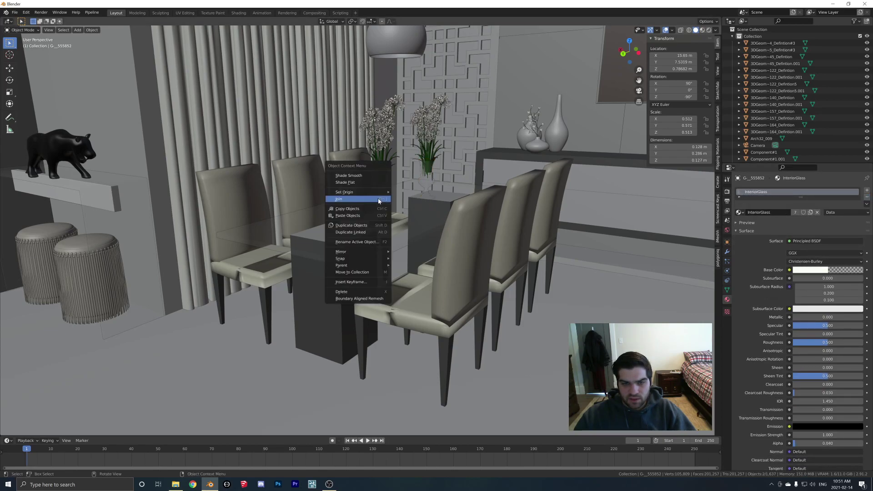
left_click(345, 199)
left_click(774, 198)
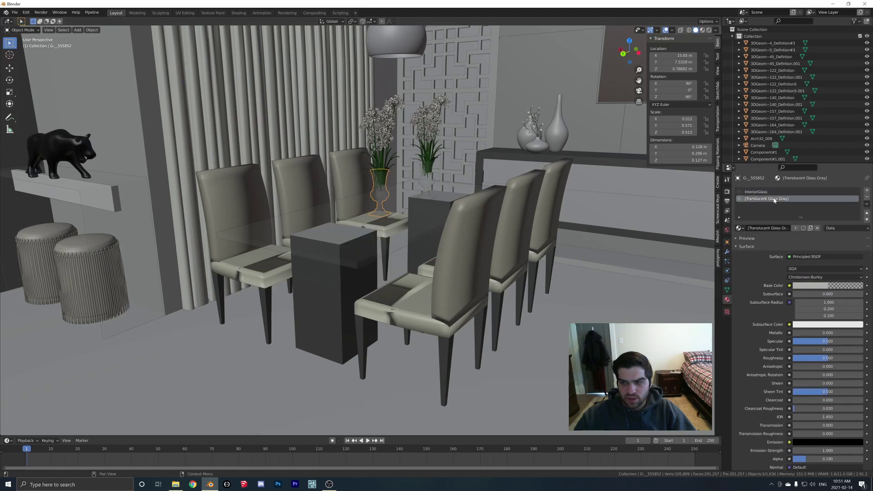
left_click(866, 198)
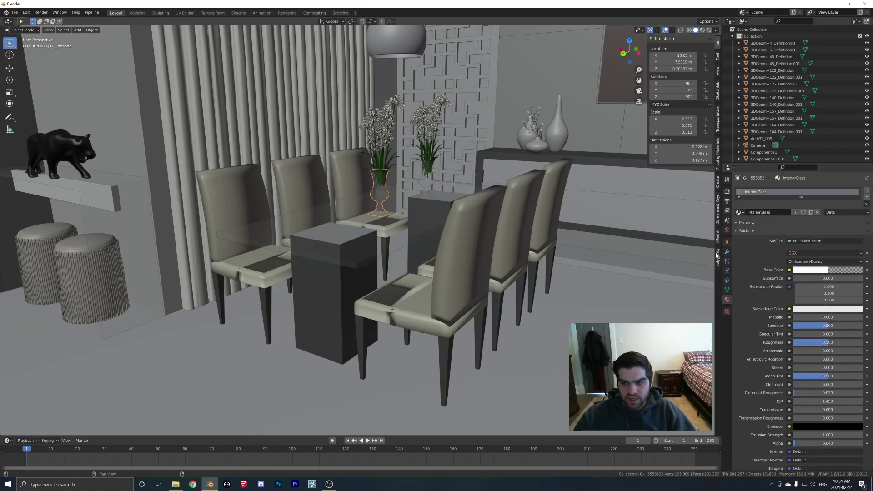
Step: Enable the Screencast Keys display and set its offset to -941, 112
left_click(716, 223)
left_click(655, 38)
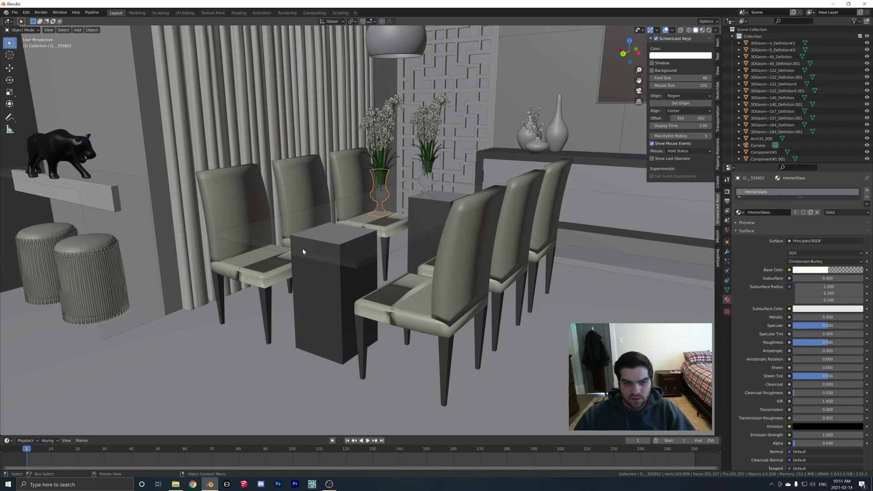
left_click(361, 253)
left_click(681, 103)
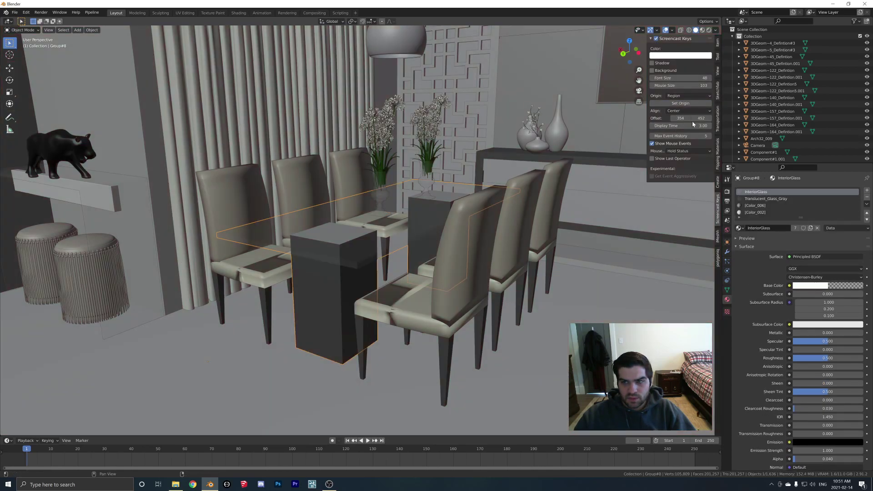
left_click(227, 276)
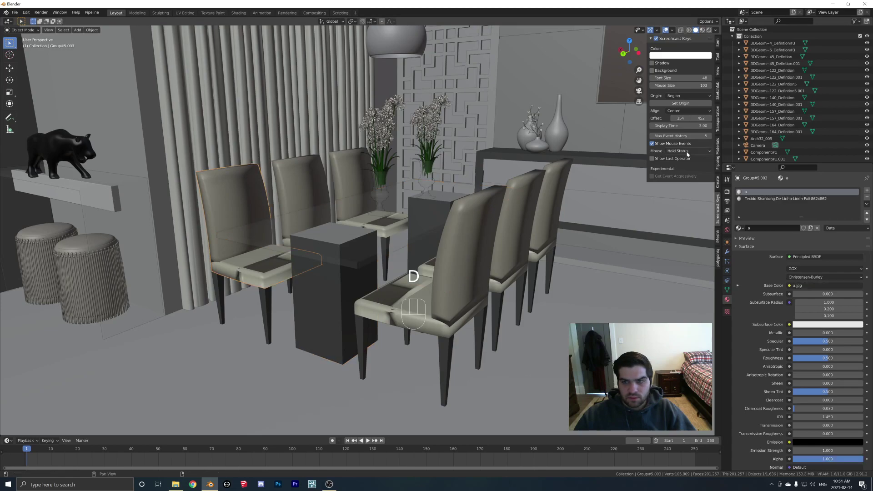
left_click_drag(701, 118, 265, 118)
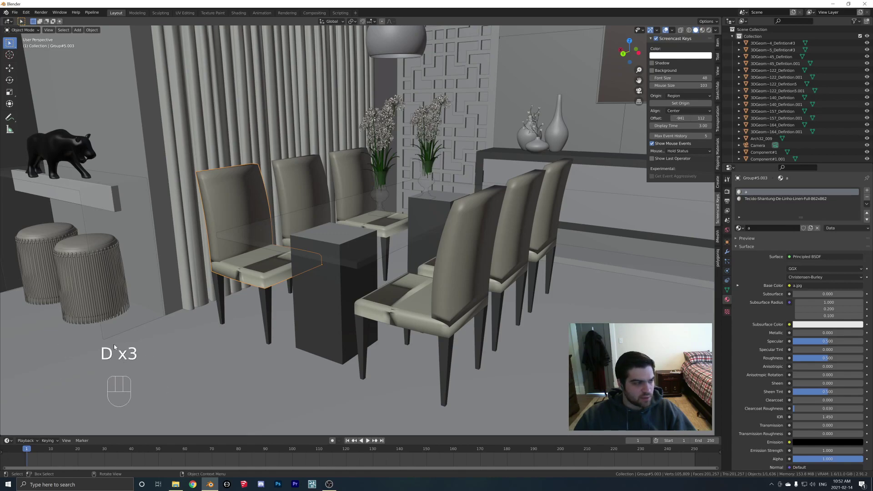
Step: Apply flat shading to the dining chairs to clean up the shading on their seats and backs
middle_click_drag(446, 235, 339, 223, "shift")
middle_click_drag(258, 216, 439, 223)
middle_click_drag(334, 219, 339, 272)
scroll(395, 221, "down", 2)
left_click(336, 275)
middle_click_drag(339, 332, 362, 241)
left_click(356, 313)
right_click(365, 266)
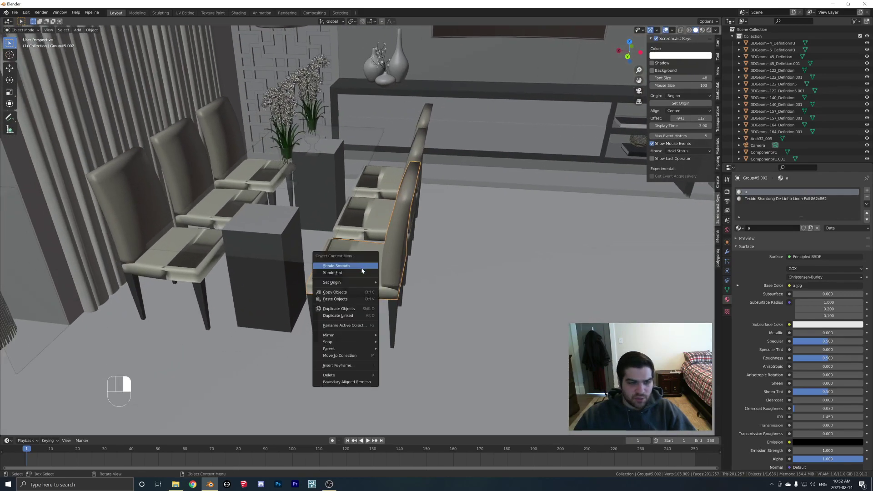
left_click(382, 261)
right_click(350, 274)
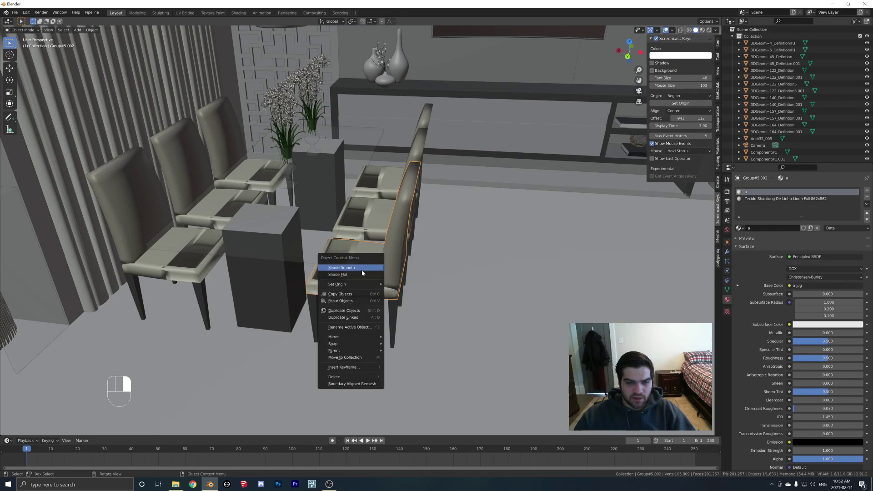
left_click(350, 275)
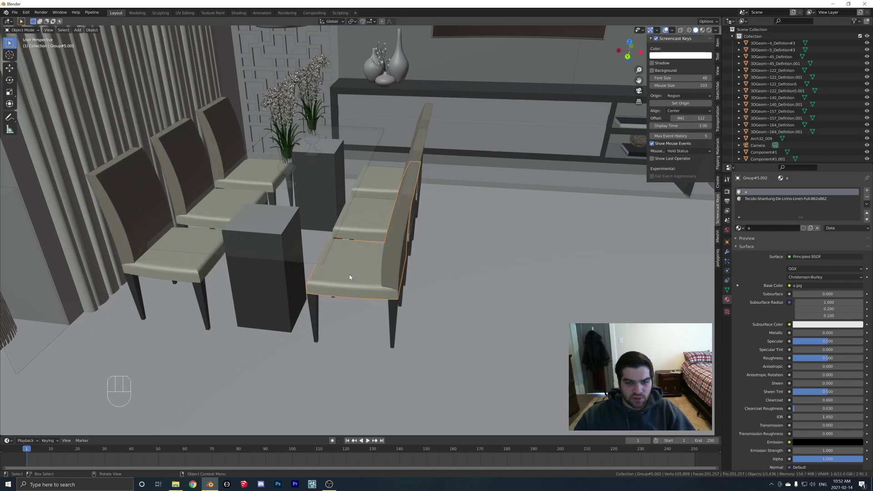
Step: Save the Blender file to the Desktop as panorama.blend
middle_click_drag(360, 271, 133, 130)
scroll(384, 265, "down", 8)
scroll(484, 227, "up", 4)
left_click(15, 13)
left_click(28, 64)
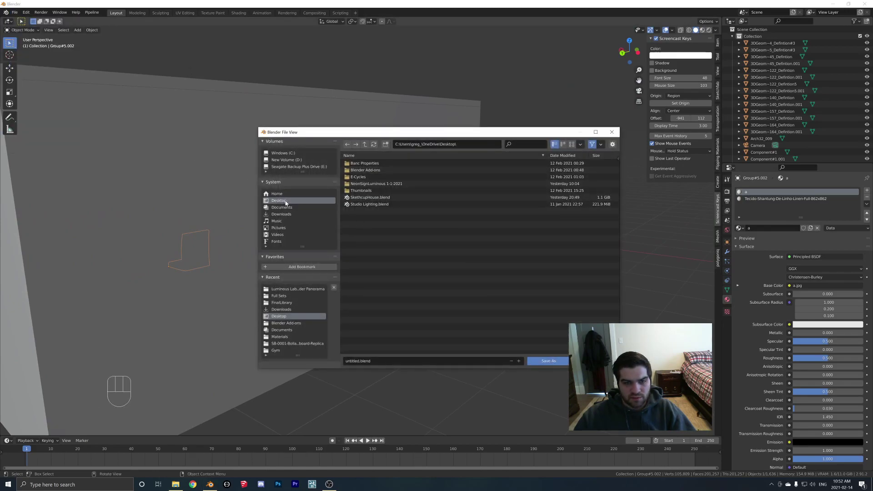
left_click(381, 361)
type("panorama")
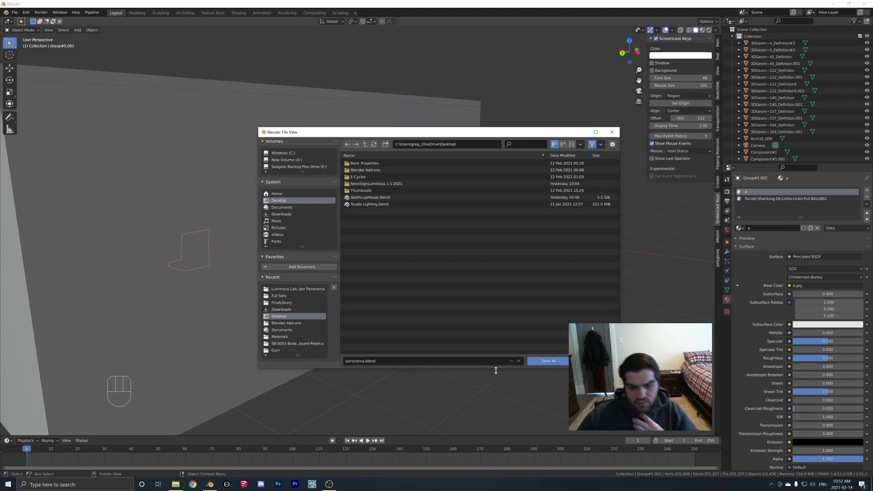
left_click(548, 361)
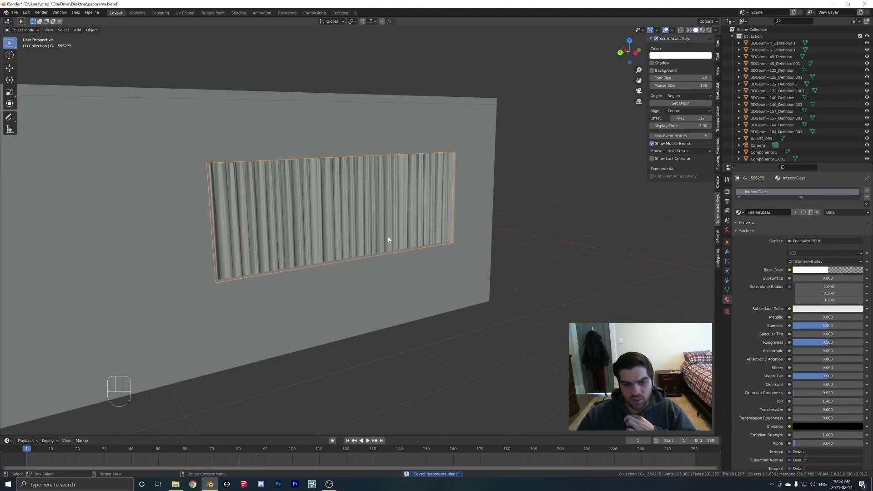
Step: Open the window pane's InteriorGlass material in the Shading workspace and delete its Principled BSDF node
middle_click_drag(388, 240, 409, 237)
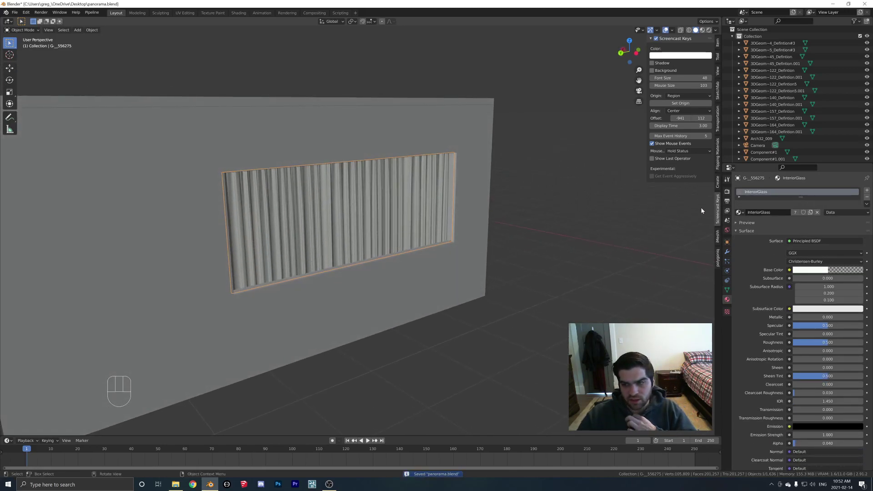
left_click(238, 13)
left_click(417, 336)
key("Delete")
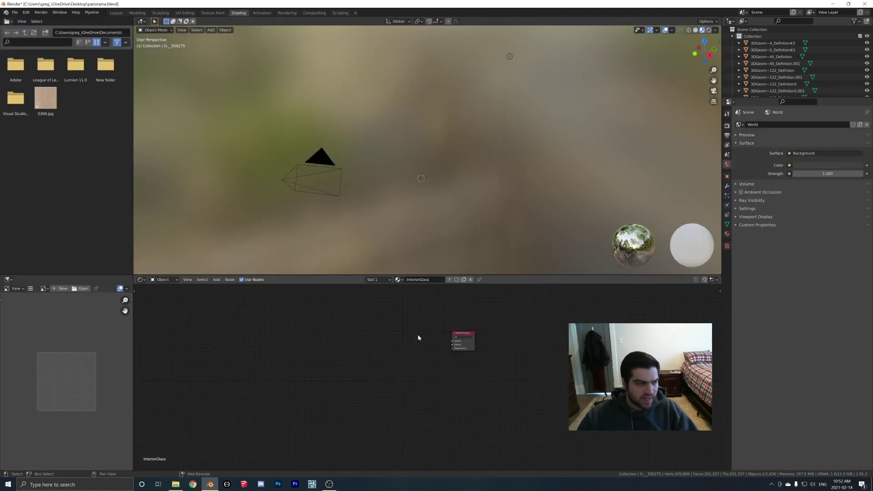
key("shift+a")
left_click(417, 334)
key("Escape")
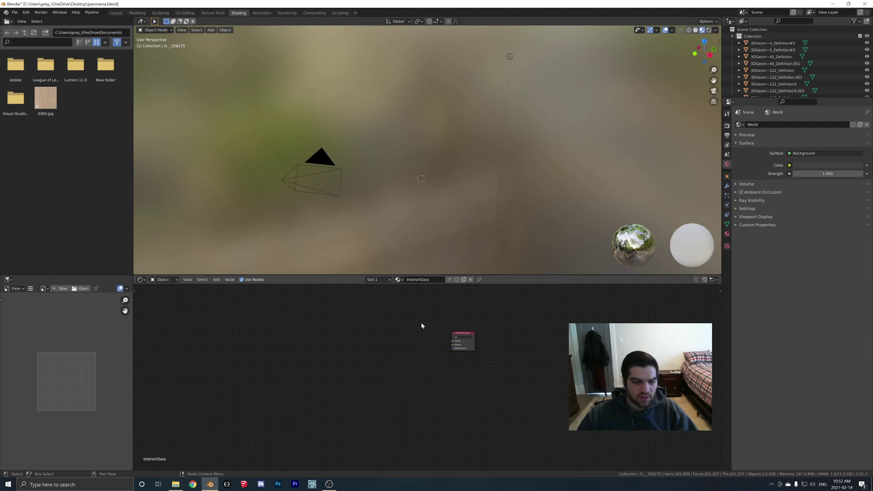
key("n")
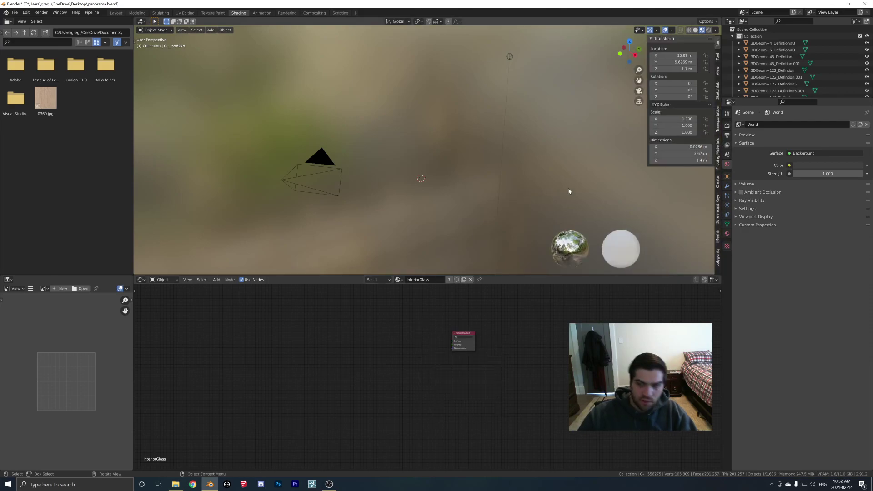
left_click(718, 206)
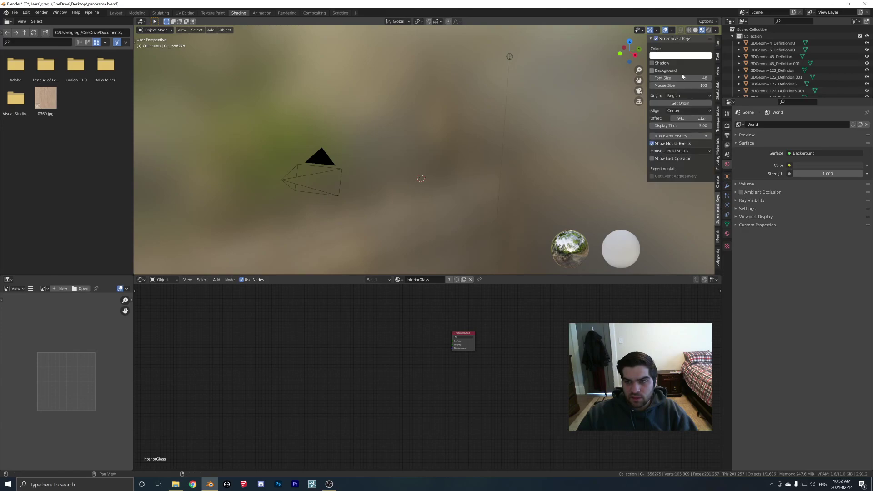
Step: Add a Light Path node to the InteriorGlass material, well before the Material Output
key("shift+a")
left_click(390, 335)
type("light path")
key("Return")
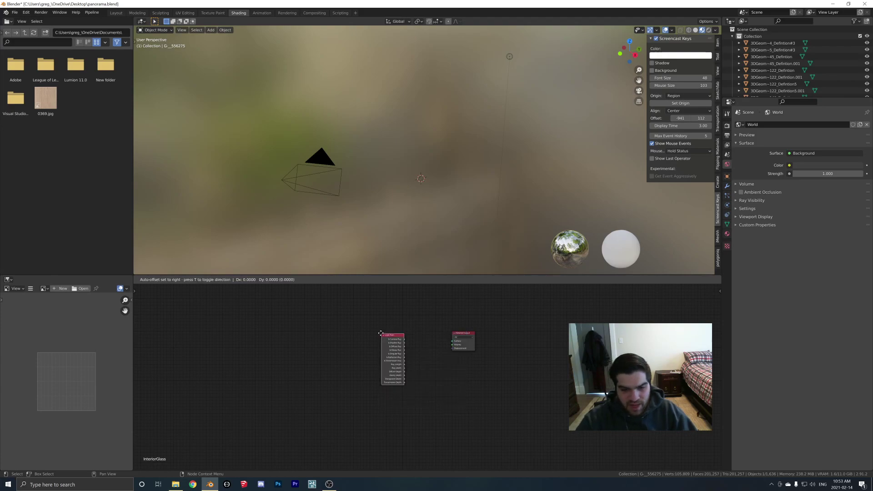
left_click(289, 300)
Step: Add a Math node set to Add between the Light Path and Material Output nodes
key("shift+a")
left_click(366, 325)
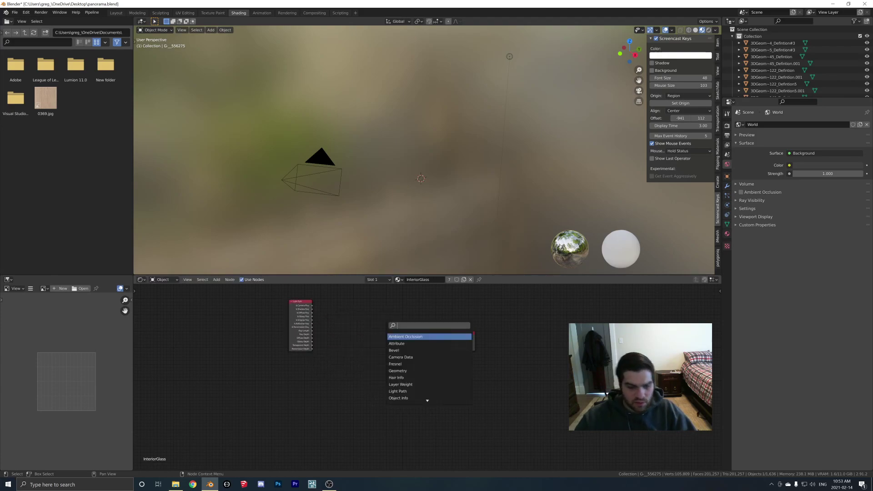
type("math")
key("Return")
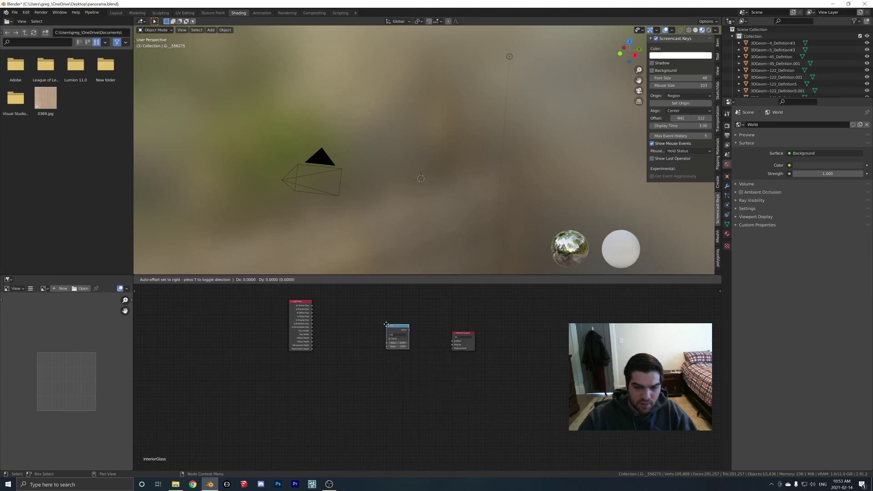
left_click(353, 317)
Step: Add a Mix Shader node between the Math and Material Output nodes
key("shift+a")
left_click(377, 314)
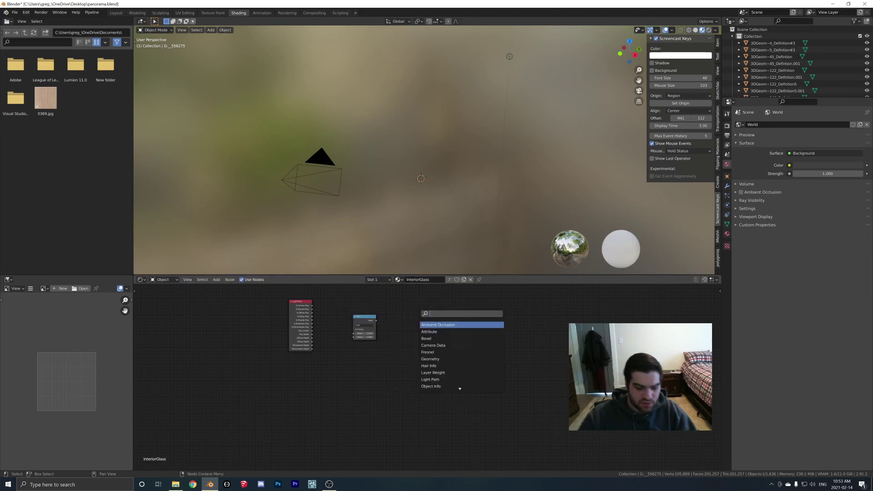
type("mix")
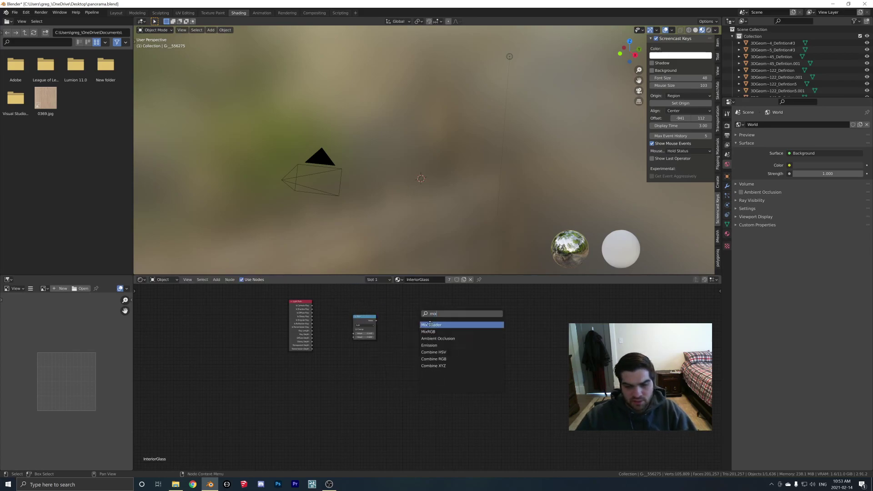
key("Return")
left_click(409, 331)
Step: Add a Glass BSDF node to the InteriorGlass material and place it below the Light Path node
key("shift+a")
left_click(346, 385)
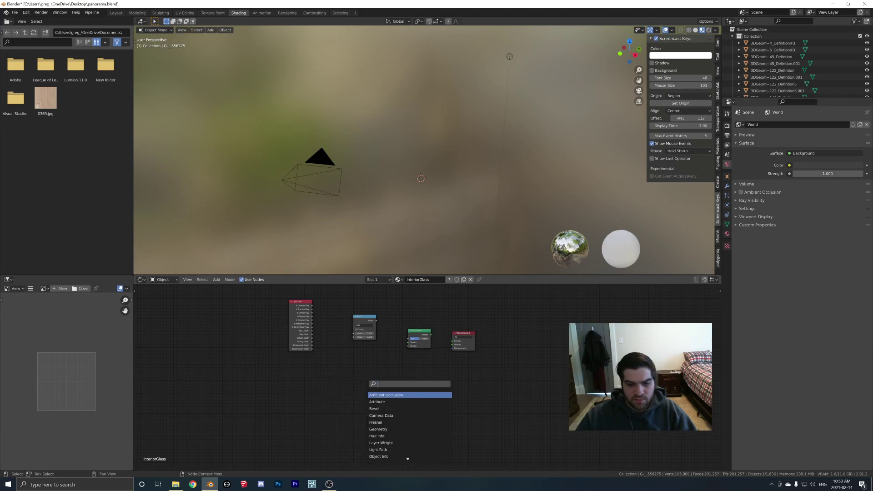
type("glass")
key("Return")
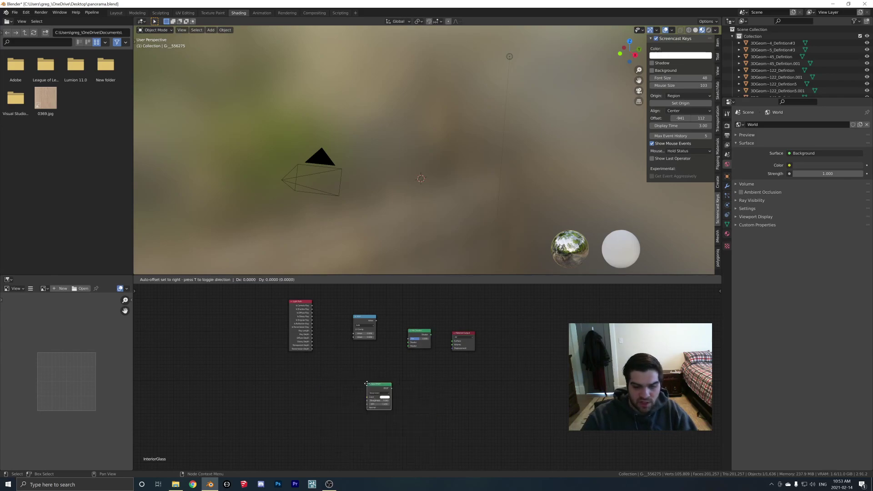
left_click(287, 360)
Step: Add a Transparent BSDF node and place it below the Glass BSDF
key("shift+a")
left_click(348, 377)
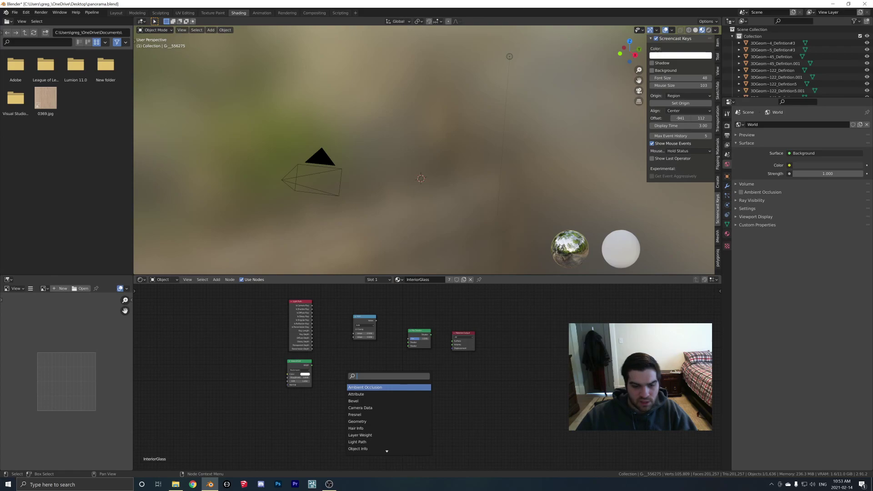
type("transp")
key("Return")
left_click(289, 396)
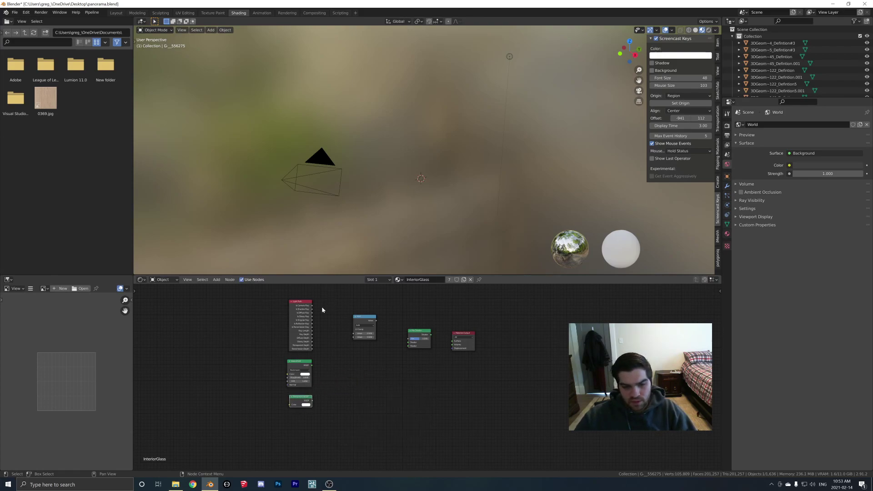
Step: Link Is Shadow Ray and Is Diffuse Ray through Math to the Mix Shader's Fac, mix Glass with Transparent, and feed Material Output's Surface
left_click_drag(313, 311, 354, 334)
left_click_drag(312, 313, 416, 346)
left_click_drag(313, 365, 415, 352)
left_click_drag(313, 402, 455, 343)
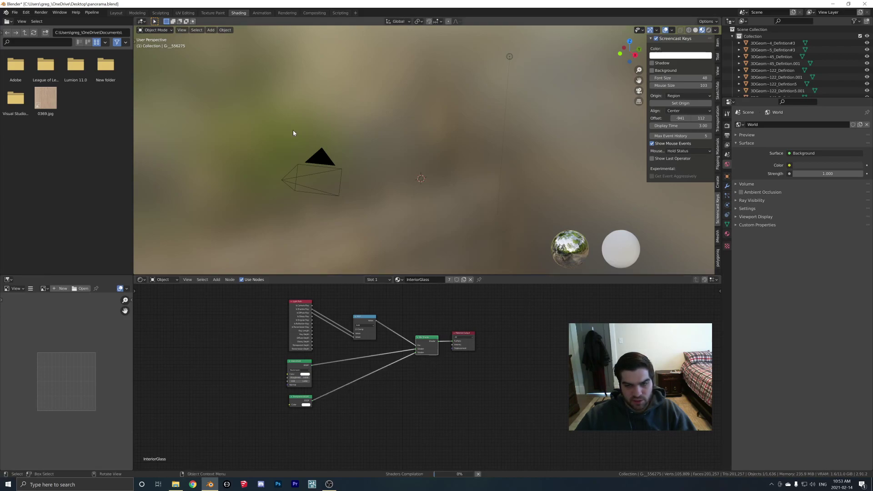
Step: Return to the Layout workspace and inspect the window's InteriorGlass material from outside the house in Material Preview shading
left_click(117, 13)
scroll(375, 187, "up", 1)
key("z")
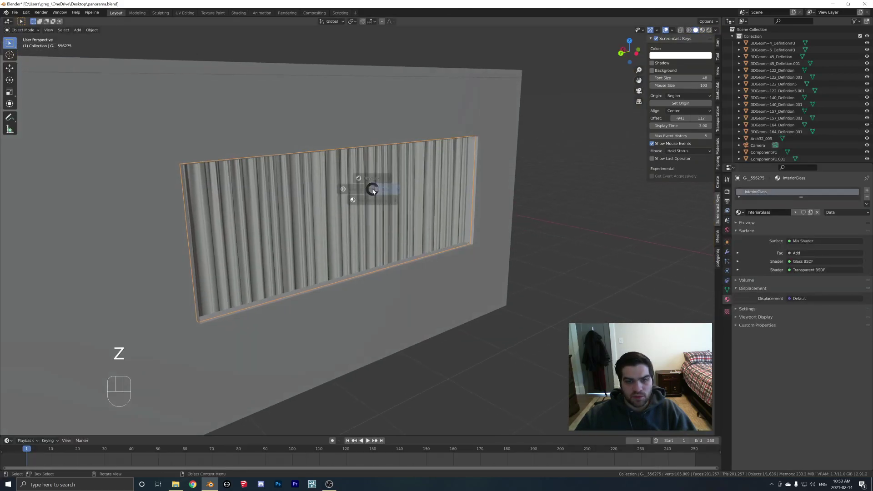
left_click(379, 265)
scroll(364, 233, "down", 3)
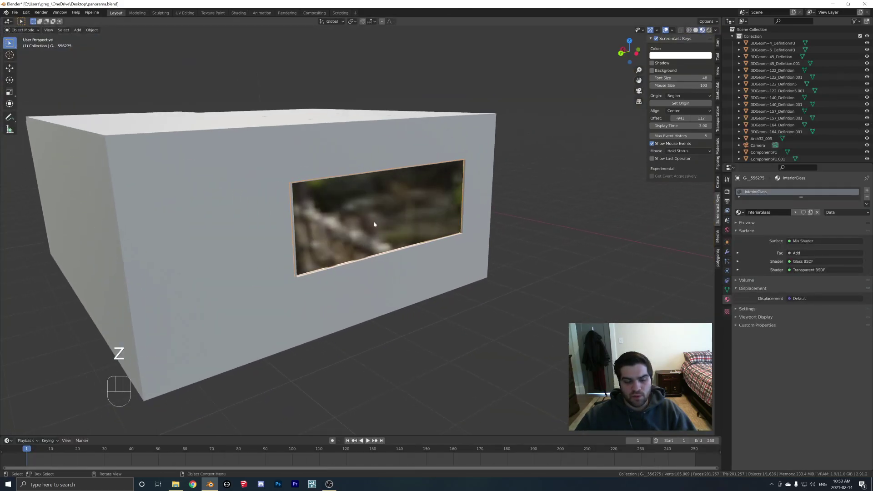
key("z")
left_click(370, 255)
mouse_move(369, 255)
middle_mouse_down()
mouse_move(397, 218)
mouse_move(355, 202)
mouse_move(383, 203)
mouse_move(384, 213)
middle_mouse_up()
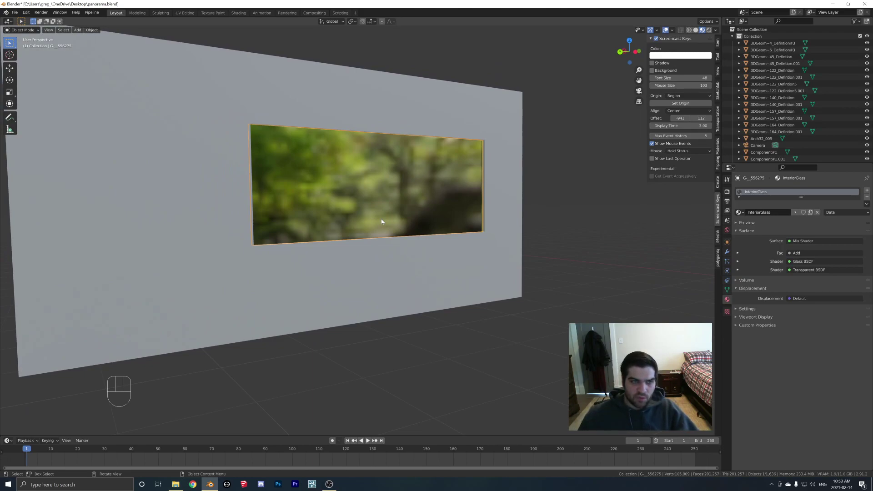
Step: Select the tall vase on the sideboard inside the house and lower its material's roughness to 0.150
middle_click_drag(410, 213, 415, 232, "shift")
scroll(362, 241, "up", 3)
middle_click_drag(364, 239, 417, 246, "shift")
middle_click_drag(350, 257, 450, 213)
middle_click_drag(395, 246, 397, 227, "shift")
left_click(380, 228)
middle_click_drag(362, 202, 380, 188, "shift")
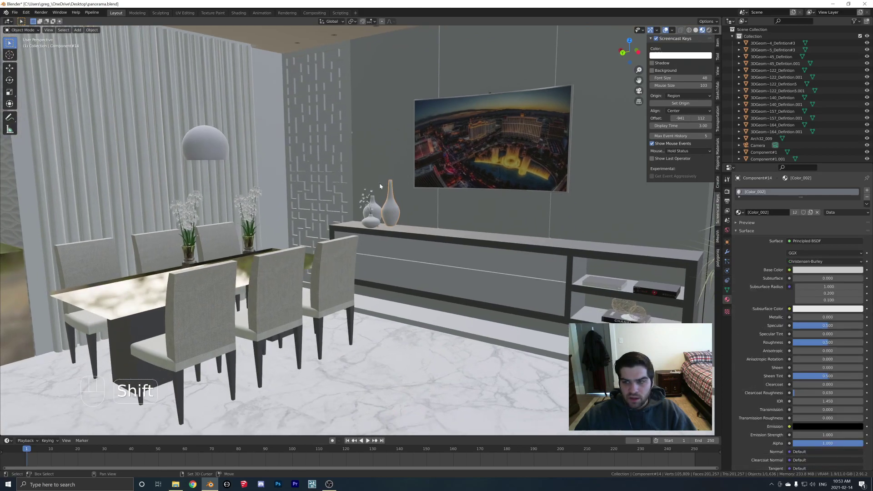
scroll(381, 214, "up", 1)
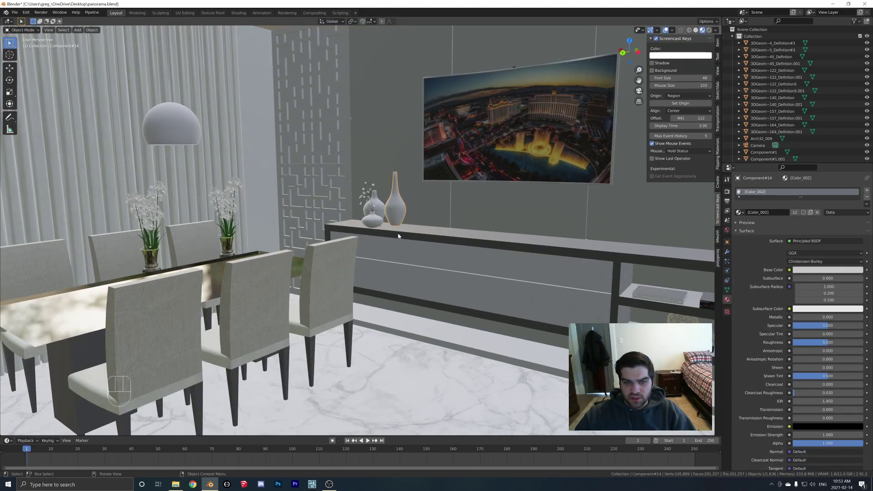
scroll(824, 335, "down", 1)
left_click_drag(824, 336, 820, 335)
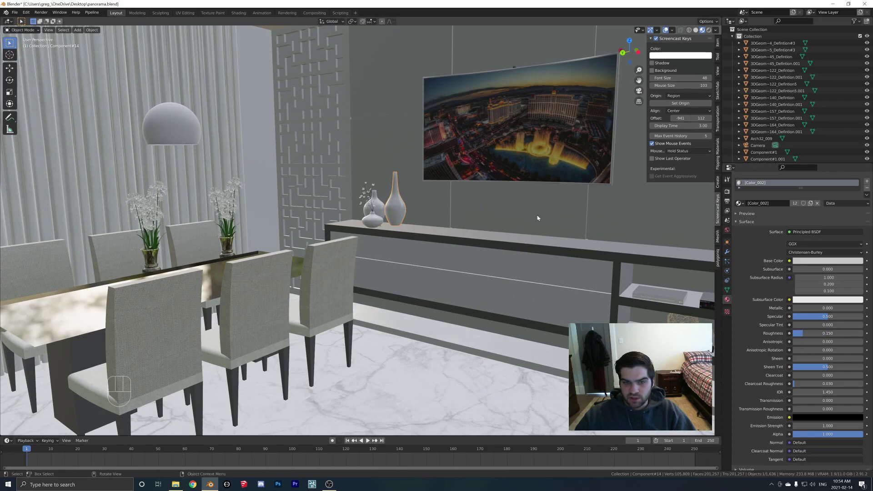
Step: Rename the tall vase's material to Vases and set its roughness to 0.282
key("KP_Decimal")
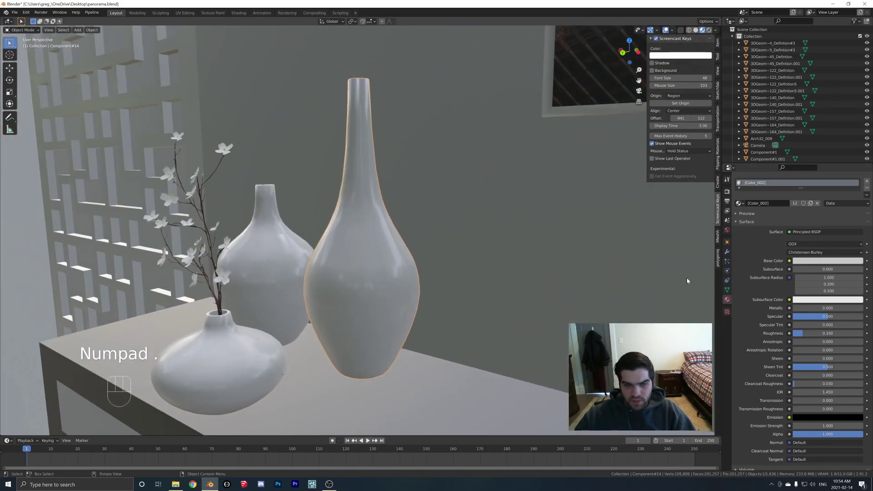
double_click(757, 184)
type("Vases")
key("Return")
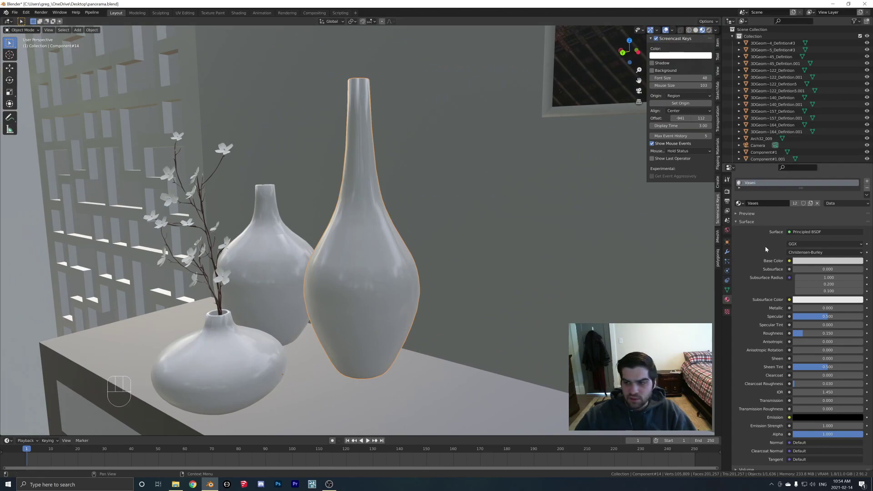
left_click_drag(797, 333, 797, 333)
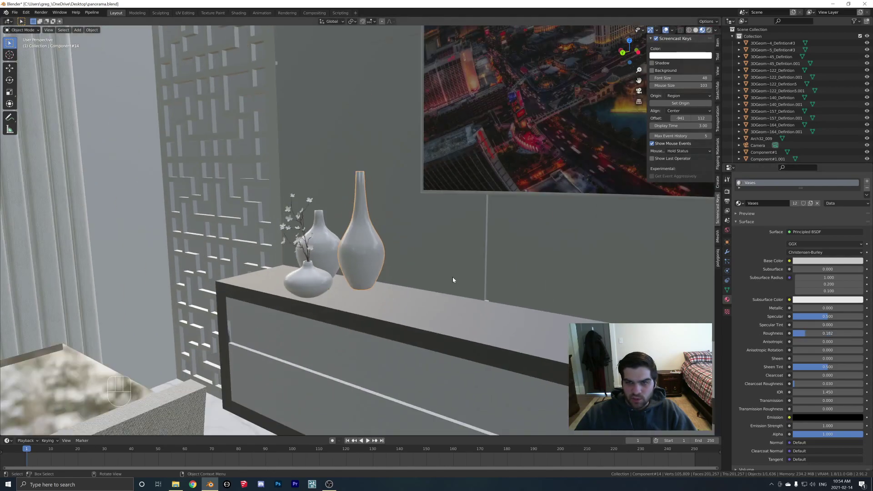
Step: Select the wall-mounted TV and rename its 458532 screen material to TV Picture
middle_click_drag(452, 277, 398, 284, "shift")
left_click(470, 169)
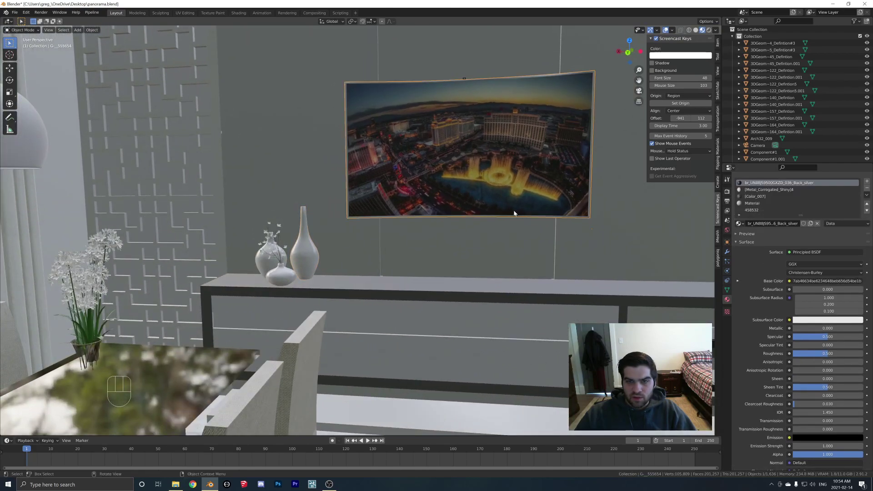
middle_click_drag(470, 169, 412, 155, "shift")
left_click(752, 210)
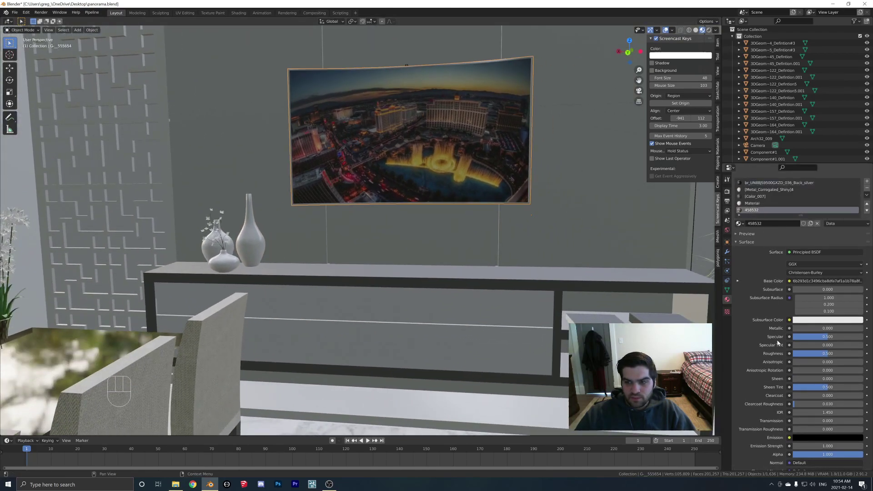
scroll(772, 364, "down", 2)
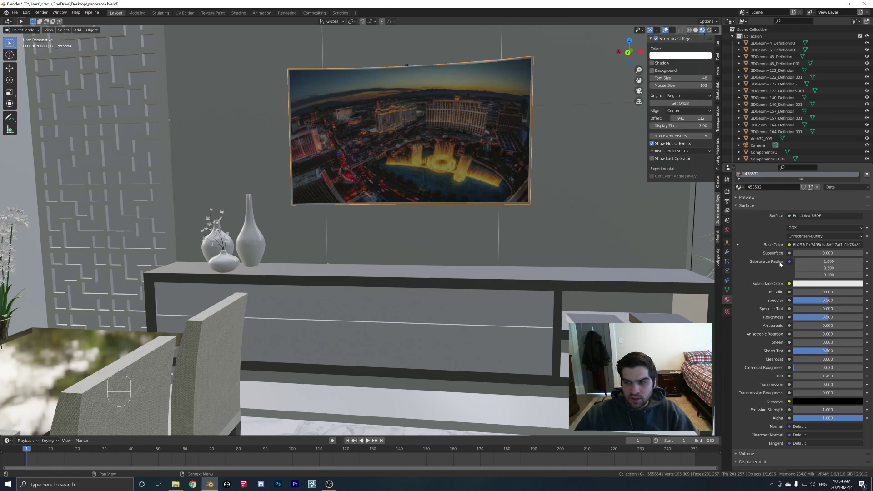
middle_click_drag(553, 223, 488, 260, "shift")
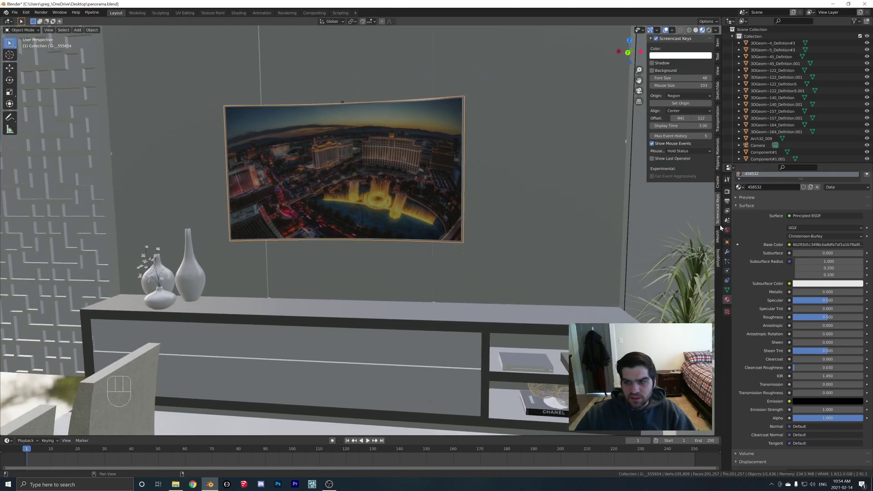
scroll(764, 196, "up", 1)
double_click(754, 183)
type("TV")
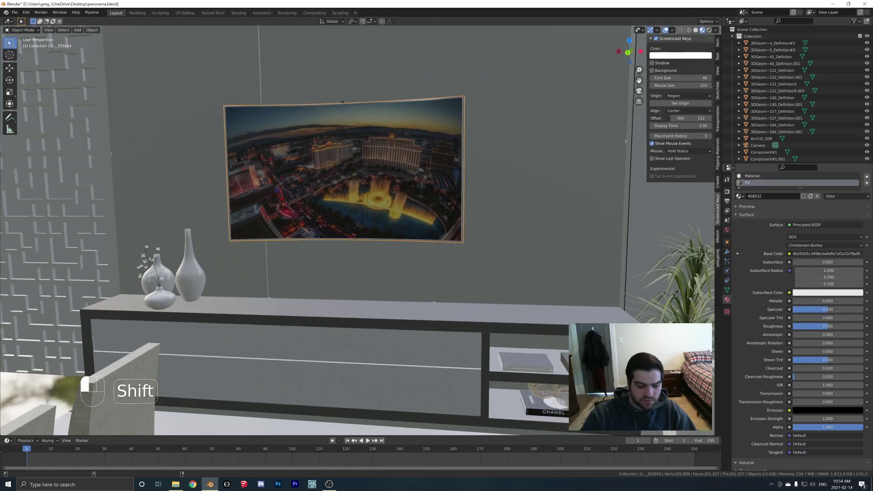
type(" Picture")
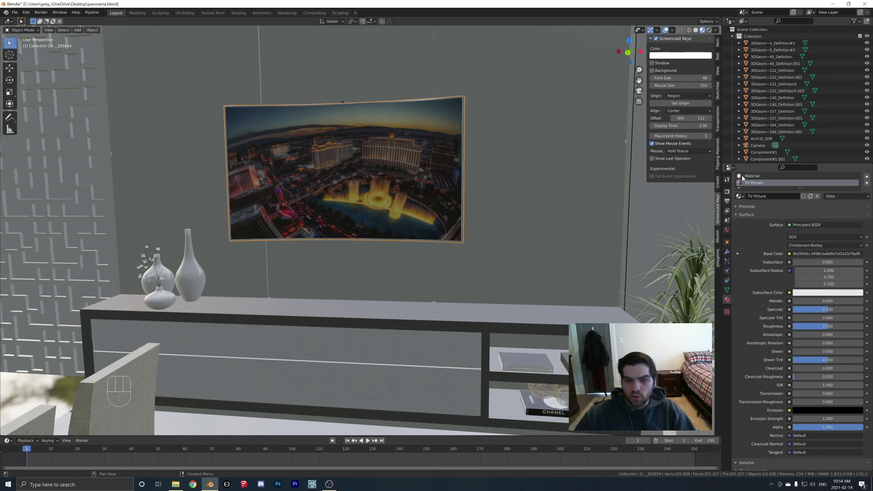
Step: In the Shading workspace, link the TV Picture image texture's Color to the Principled BSDF's Emission input
left_click(239, 12)
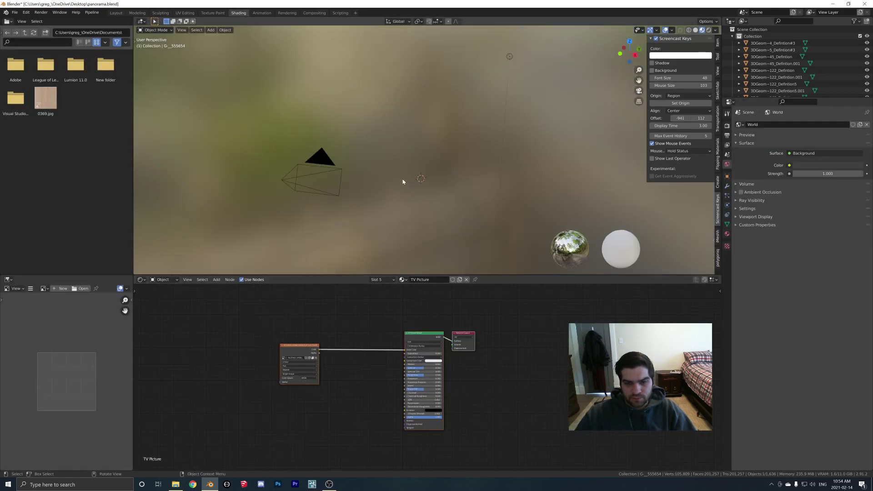
key("KP_Decimal")
middle_click_drag(463, 133, 352, 128)
middle_click_drag(415, 140, 395, 135, "shift")
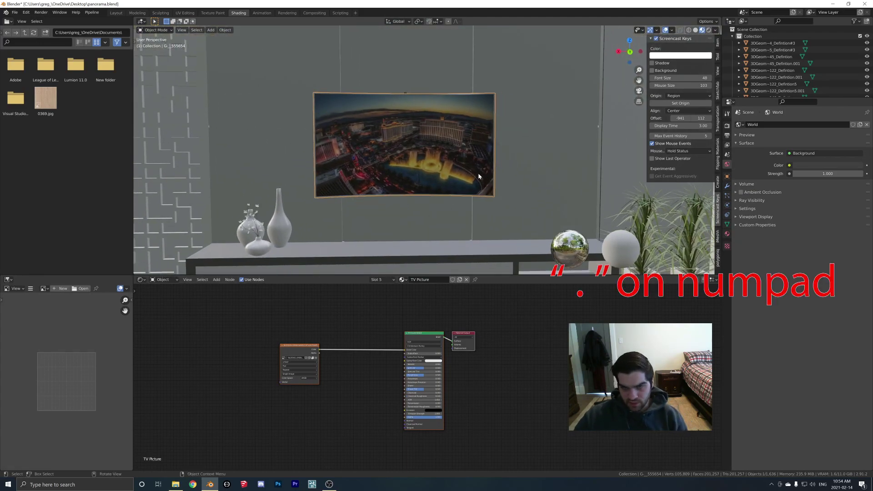
scroll(432, 176, "up", 1)
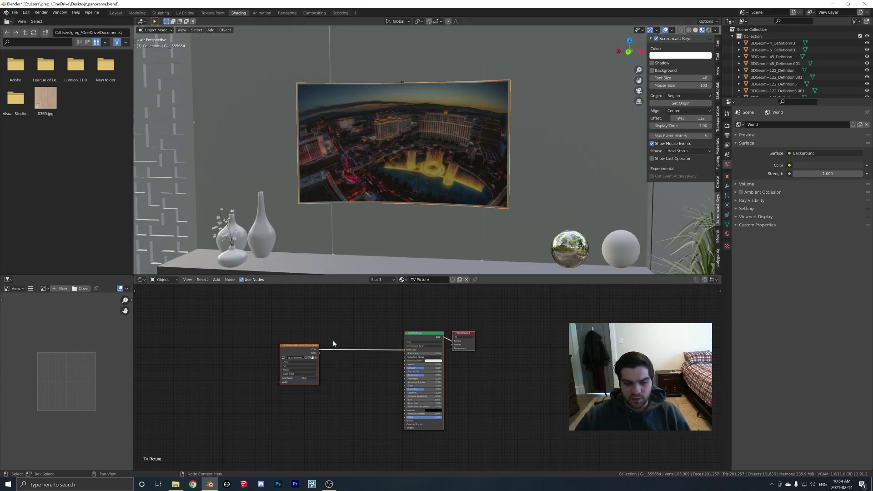
scroll(423, 161, "up", 1)
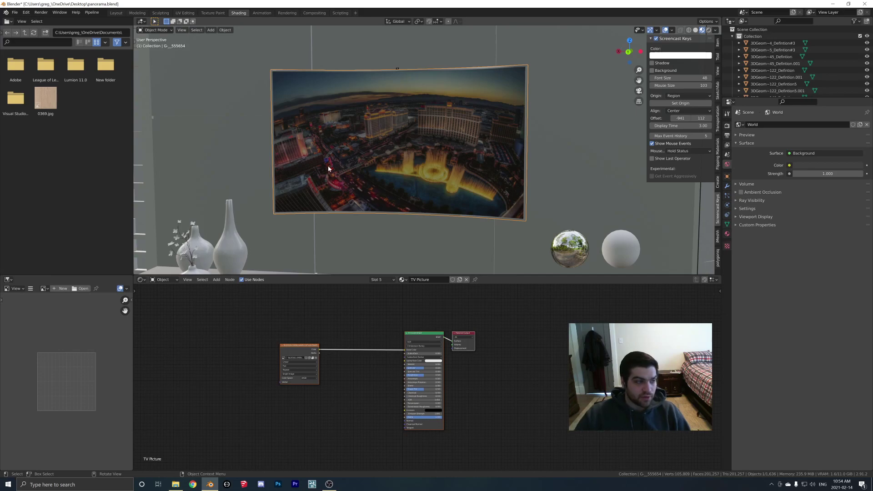
left_click_drag(320, 350, 345, 364)
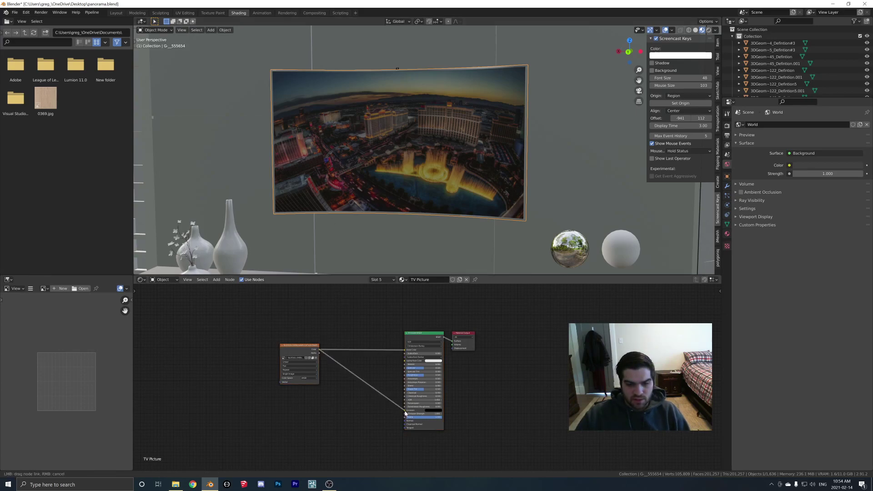
left_click_drag(406, 413, 405, 411)
middle_click_drag(423, 152, 434, 145)
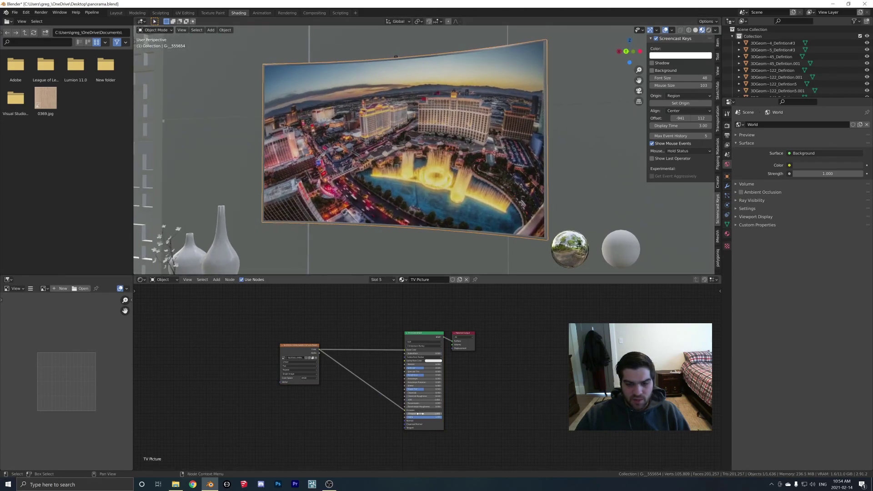
Step: Raise the emission strength of the TV Picture material so the screen appears brighter
mouse_move(423, 413)
left_mouse_down()
mouse_move(491, 413)
mouse_move(420, 413)
left_mouse_up()
key("Return")
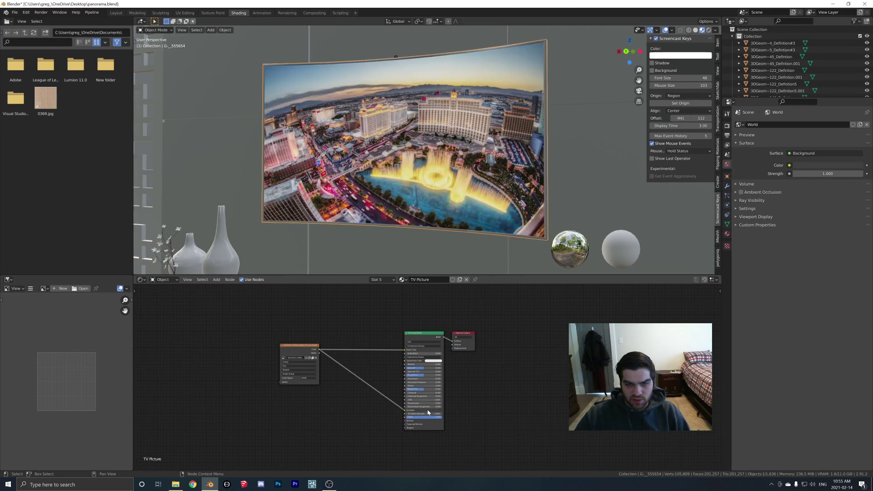
key("Return")
Step: Select the curtain beside the two tall potted plants
scroll(365, 246, "down", 5)
scroll(410, 191, "up", 1)
middle_click_drag(409, 184, 410, 145)
scroll(410, 192, "down", 4)
scroll(410, 193, "up", 2)
middle_click_drag(527, 201, 508, 200, "shift")
scroll(510, 198, "up", 2)
scroll(510, 197, "down", 2)
scroll(522, 182, "up", 1)
left_click(531, 174)
middle_click_drag(530, 174, 442, 178)
scroll(442, 178, "up", 1)
scroll(500, 200, "down", 1)
left_click(506, 208)
middle_click_drag(506, 207, 468, 184)
scroll(493, 190, "up", 1)
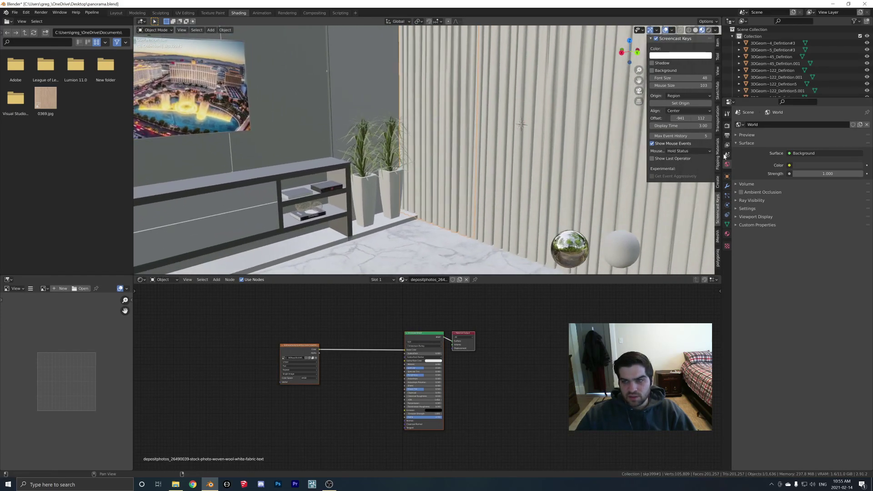
Step: Show the curtain's material properties and rename its woven wool fabric material to Curtains
left_click(727, 234)
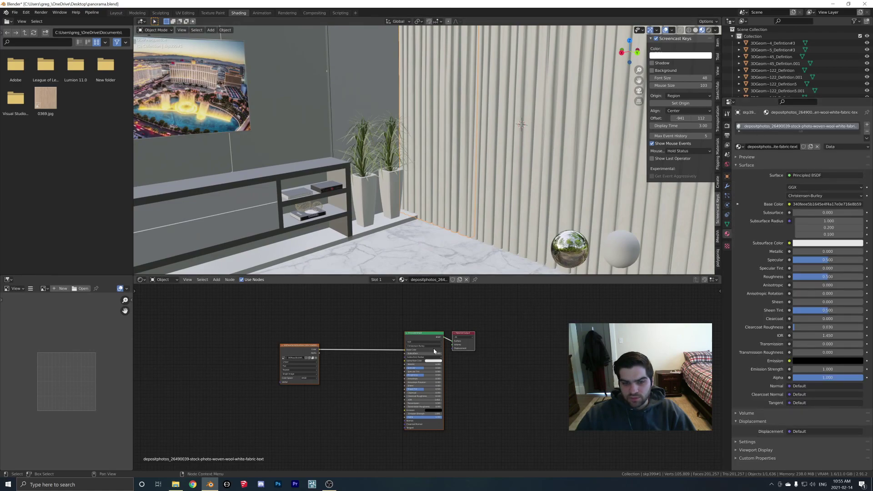
middle_click_drag(513, 185, 400, 182, "shift")
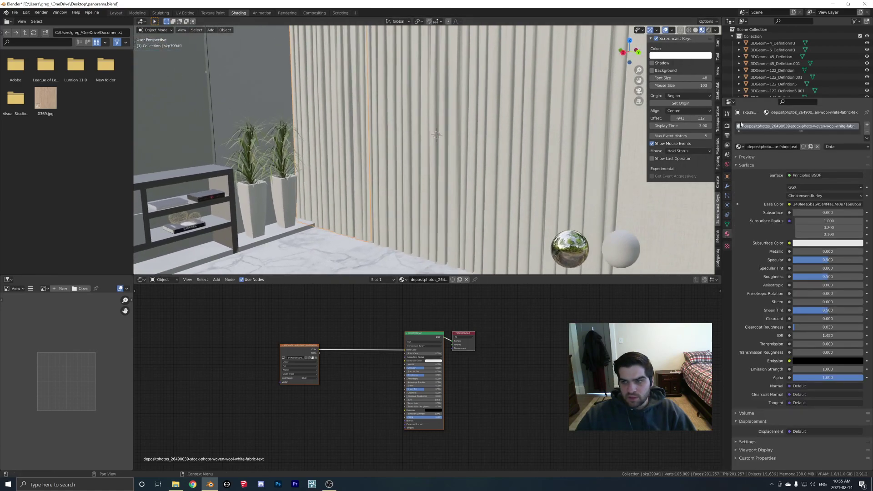
double_click(814, 127)
type("c")
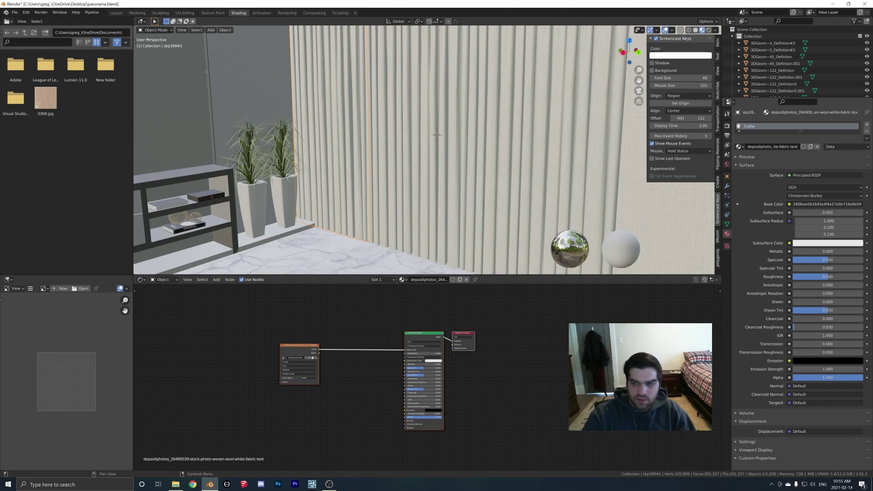
type("urtains")
key("Return")
Step: Lower the Curtains material's alpha to 0.800
scroll(387, 382, "up", 1)
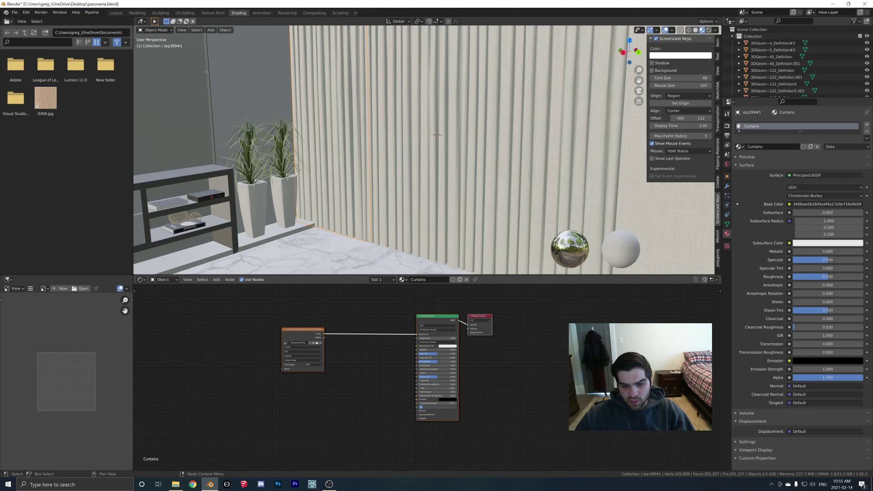
middle_click_drag(454, 218, 422, 221)
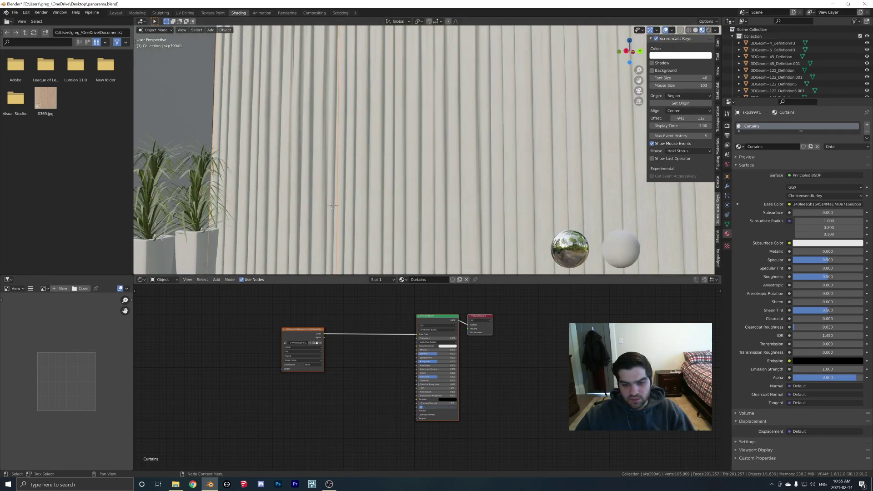
scroll(417, 220, "down", 6)
Step: Select the square ceiling light that uses the Emissive material and return to the Layout workspace
middle_click_drag(417, 220, 454, 71)
scroll(355, 183, "up", 3)
scroll(354, 182, "up", 5)
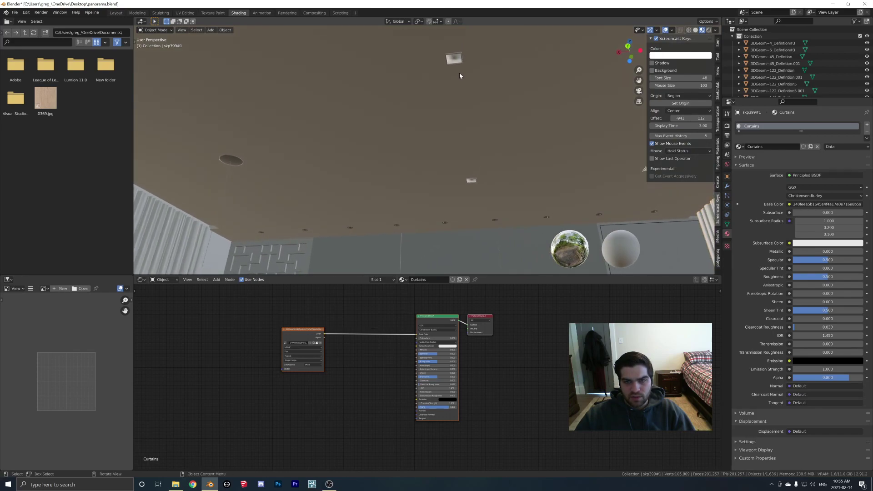
left_click(457, 62)
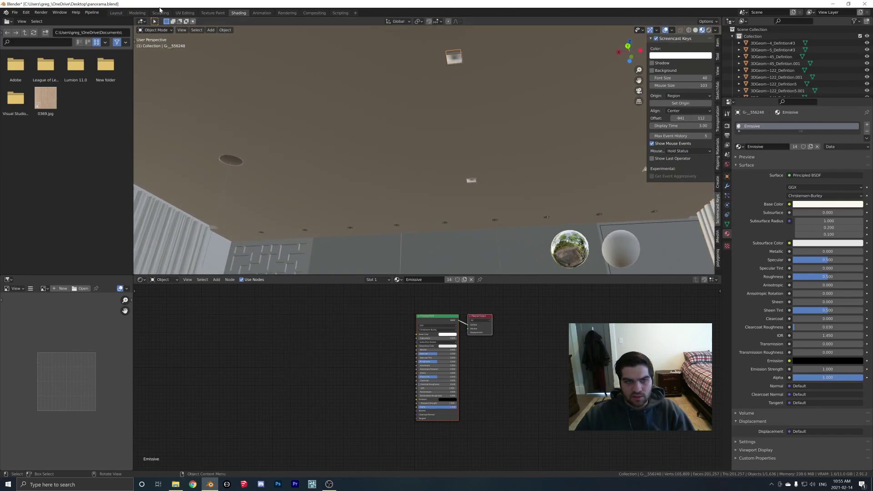
left_click(118, 13)
middle_click_drag(387, 105, 402, 121, "shift")
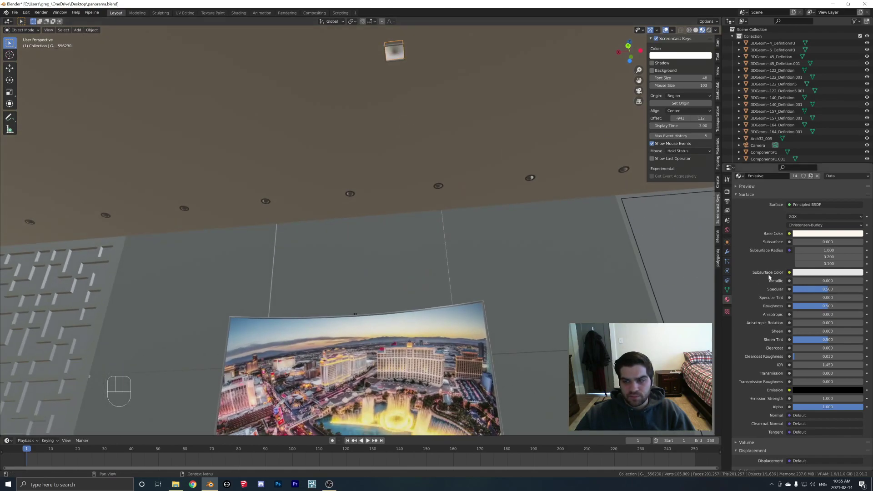
Step: Set the Emissive material's emission colour to white and its emission strength to 9.9
left_click(805, 390)
left_click(807, 391)
left_click_drag(859, 322, 858, 293)
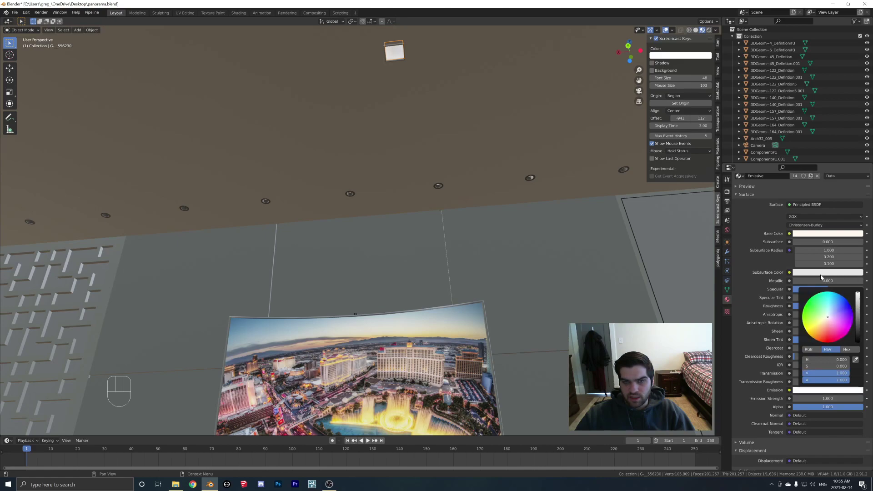
left_click(830, 398)
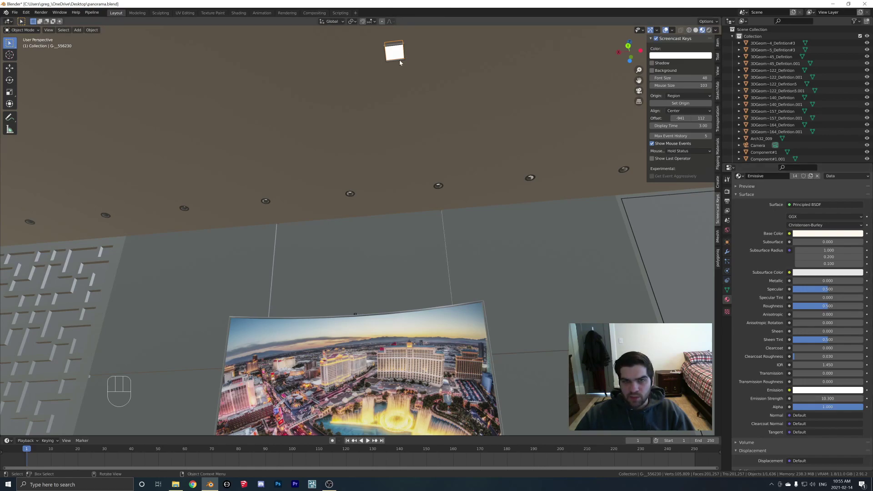
Step: Select the dome pendant lamp above the dining table and set its Lamp&Wall material's metallic value to 1.000
middle_click_drag(585, 233, 449, 207)
scroll(407, 216, "down", 1)
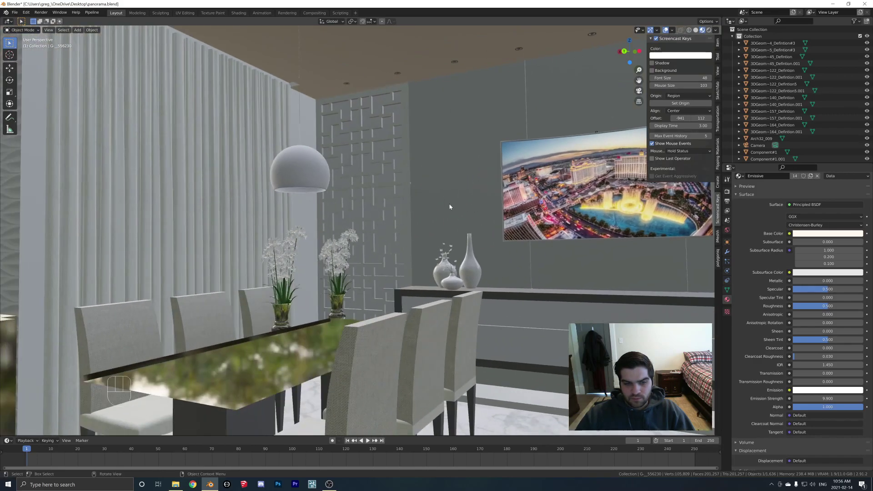
left_click(307, 168)
scroll(753, 257, "up", 2)
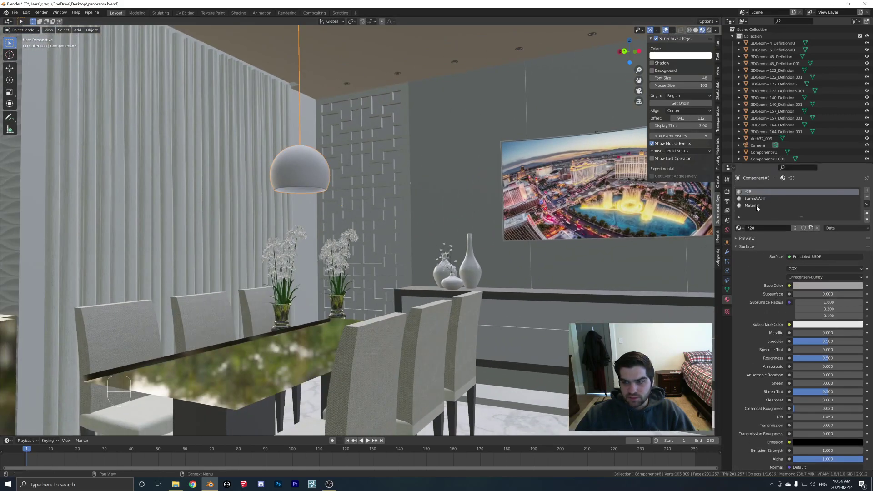
left_click(395, 202)
middle_click_drag(395, 201, 478, 211)
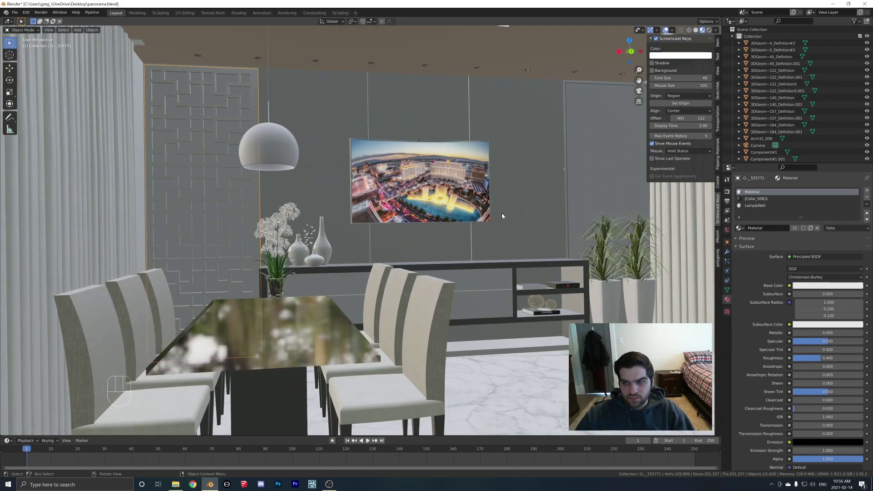
left_click(269, 154)
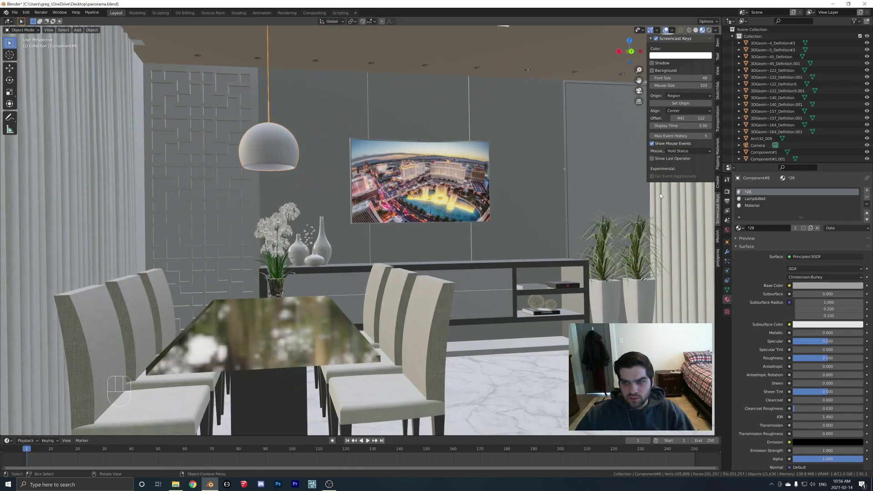
left_click(749, 200)
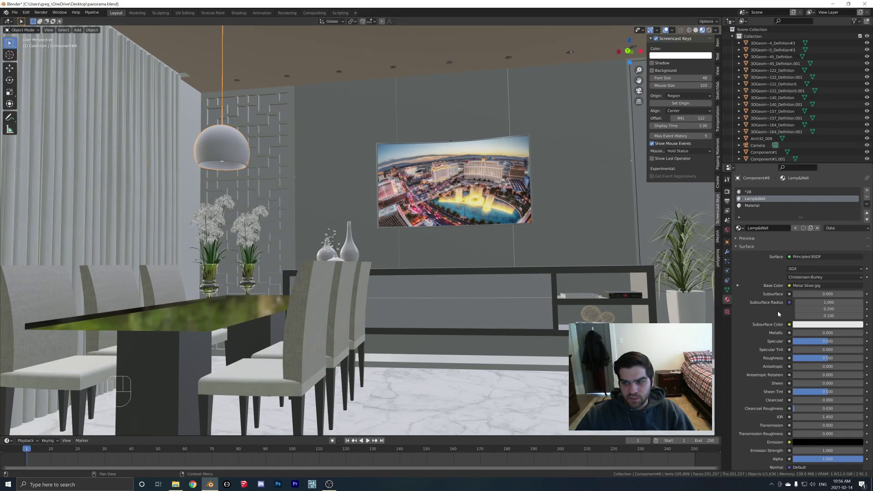
left_click_drag(800, 333, 857, 335)
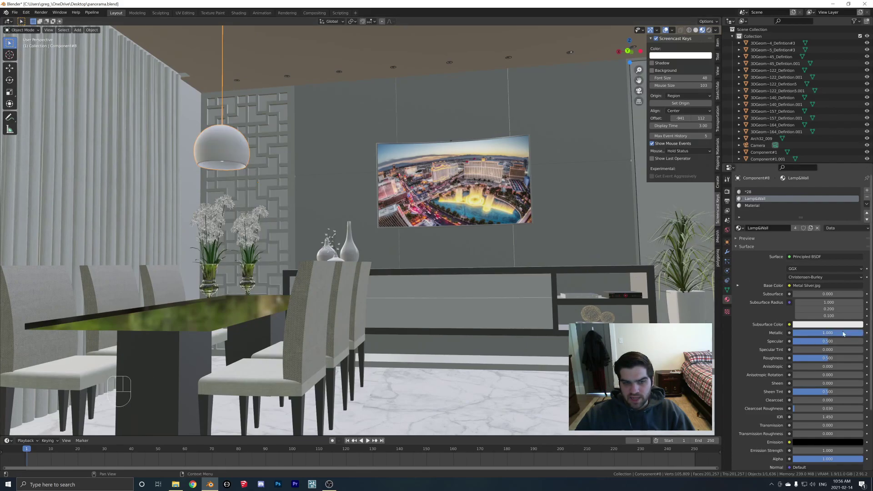
Step: Try roughness values of 0.336 and 0.000 on the pendant lamp's Lamp&Wall material
middle_click_drag(386, 280, 471, 300, "shift")
scroll(386, 218, "up", 2)
middle_click_drag(364, 205, 354, 191)
scroll(337, 168, "up", 2)
mouse_move(330, 159)
middle_mouse_down()
mouse_move(319, 149)
mouse_move(330, 164)
middle_mouse_up()
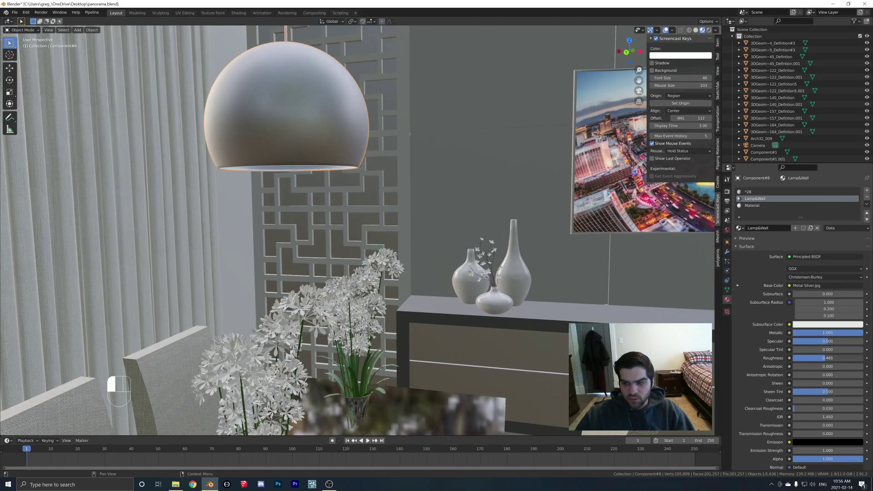
left_click_drag(816, 358, 815, 358)
scroll(514, 286, "down", 5)
middle_click_drag(505, 284, 445, 254, "shift")
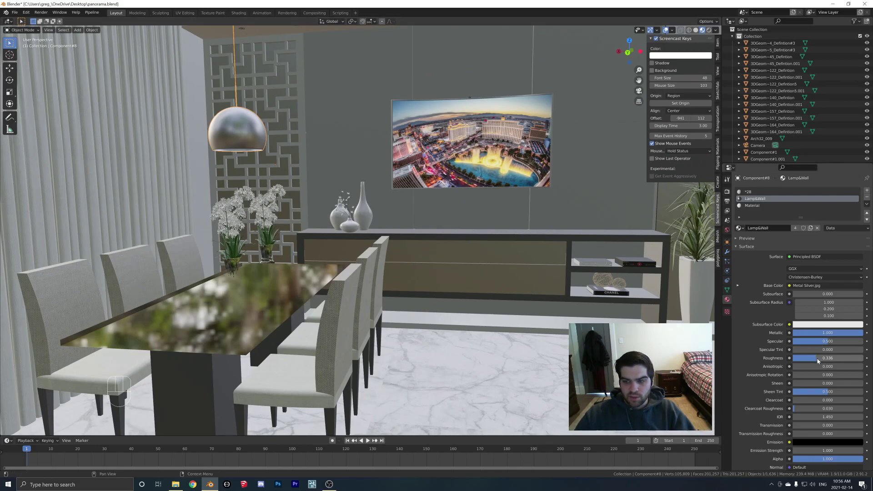
left_click_drag(817, 358, 791, 359)
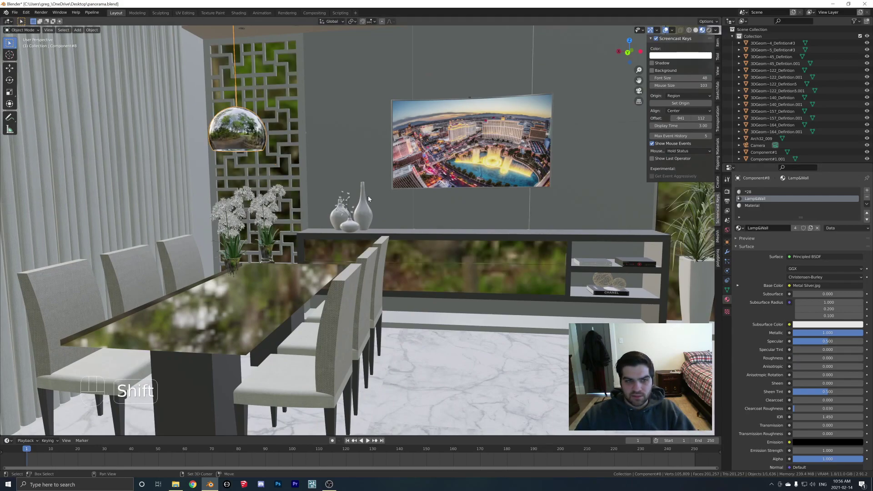
Step: Set the Lamp&Wall material's roughness to 0.228 for a softer metallic reflection
scroll(370, 204, "up", 10)
middle_click_drag(370, 204, 420, 239)
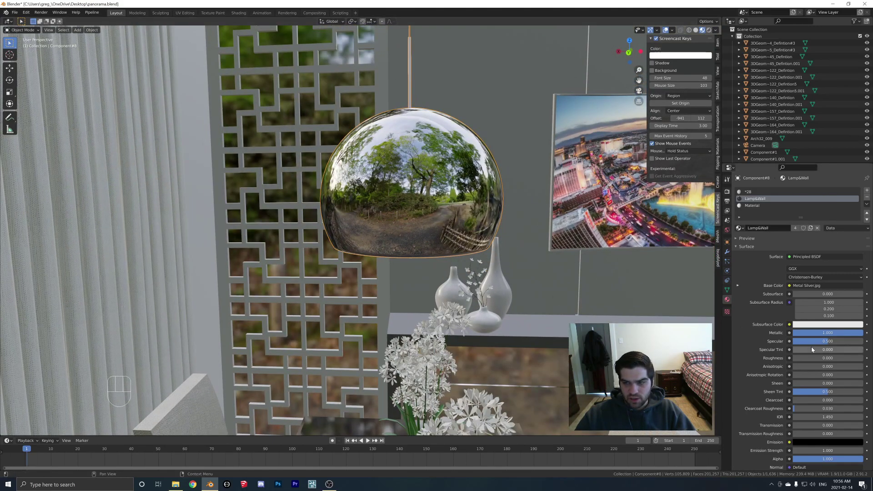
middle_click_drag(552, 272, 482, 264, "shift")
left_click_drag(825, 358, 840, 357)
mouse_move(409, 182)
middle_mouse_down()
mouse_move(364, 186)
mouse_move(398, 185)
middle_mouse_up()
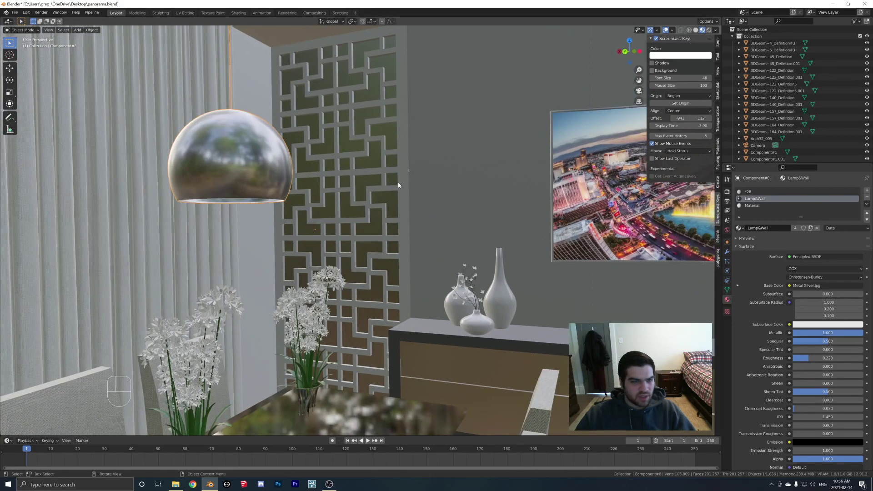
Step: Select the black panther figurine on the side table and lower its PANTERA NEGRA material's roughness
scroll(394, 182, "down", 8)
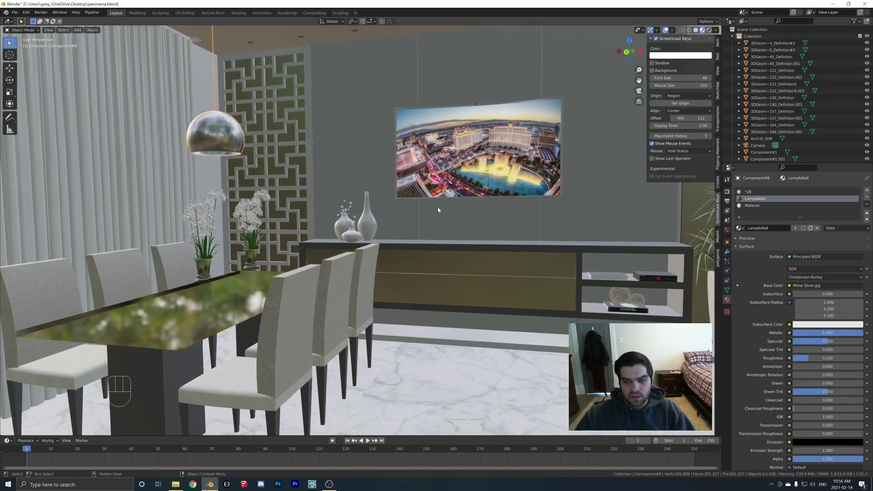
middle_click_drag(437, 209, 327, 227)
left_click(312, 214)
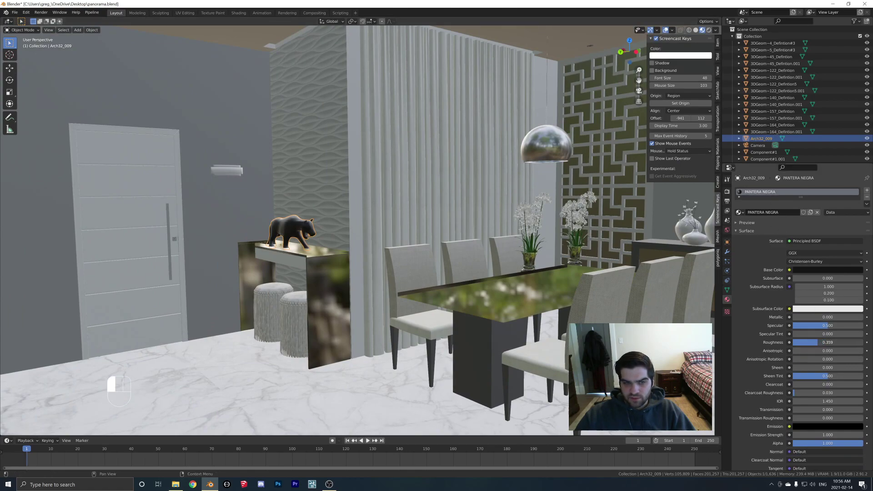
Step: Select the entrance door's long vertical handle, set its material's metallic value to 1.000 and reduce its roughness
middle_click_drag(499, 273, 646, 236, "shift")
left_click(298, 214)
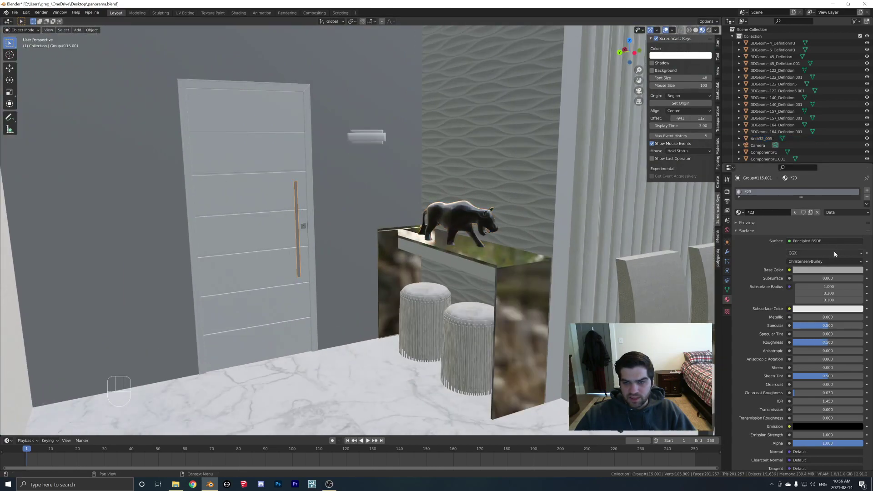
left_click_drag(796, 320, 866, 320)
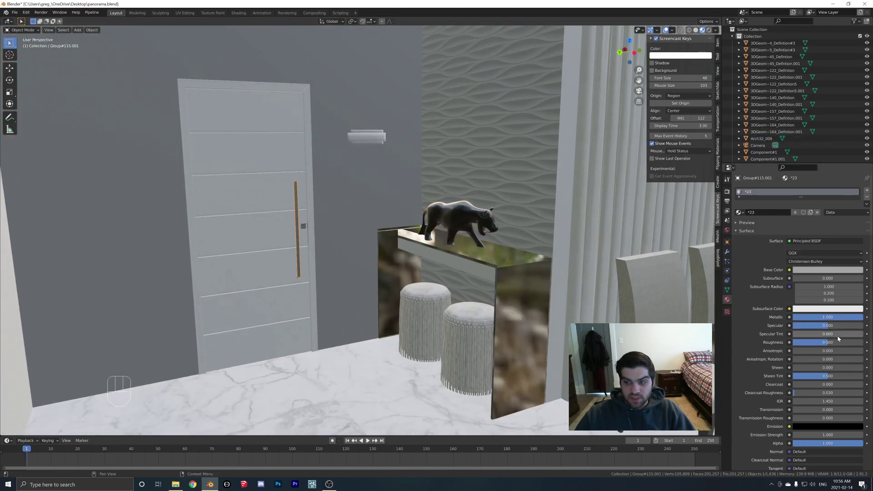
left_click_drag(827, 342, 817, 342)
Step: Select the dining chair's dark legs and set their [Color_006] material's roughness to 0.119
middle_click_drag(494, 255, 364, 243, "shift")
scroll(475, 268, "up", 2)
middle_click_drag(475, 268, 420, 272, "shift")
left_click(255, 319)
left_click_drag(809, 343, 792, 342)
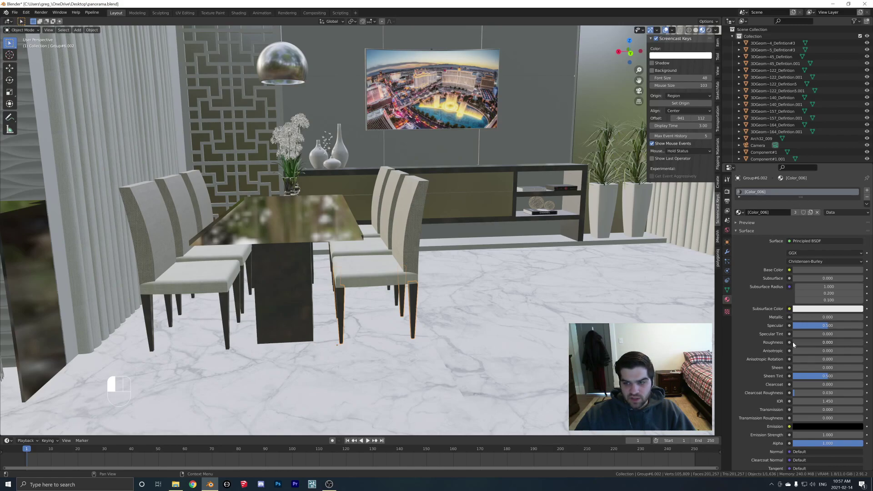
left_click_drag(834, 342, 837, 342)
Step: Select the tall white planter beside the TV cabinet and set its 01 - Default material's roughness to 0.133
middle_click_drag(457, 204, 434, 240)
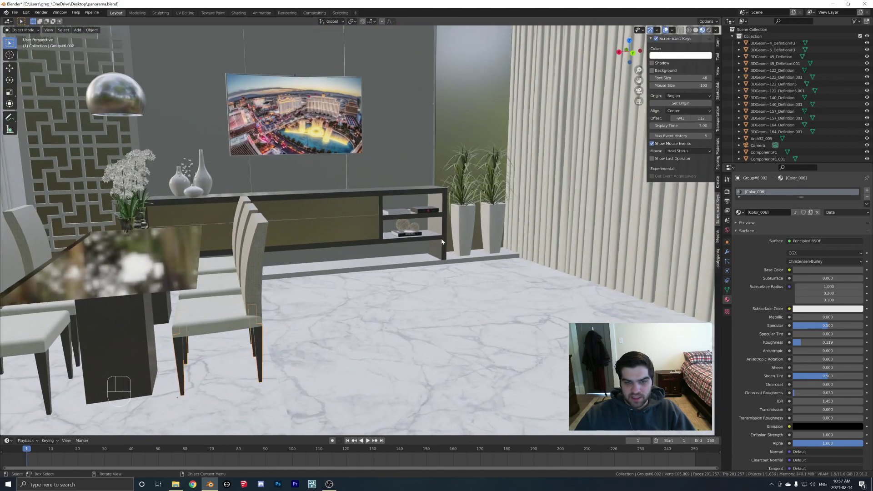
left_click(462, 232)
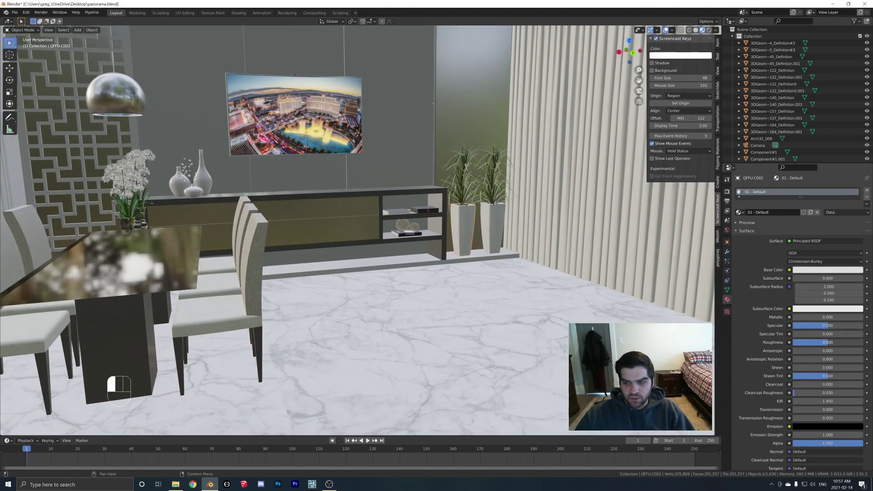
left_click_drag(837, 342, 837, 343)
Step: Place the 3D cursor on the bulb inside the dome pendant lamp
middle_click_drag(548, 232, 418, 253)
scroll(495, 255, "down", 2)
scroll(470, 248, "up", 2)
middle_click_drag(418, 253, 400, 234, "shift")
middle_click_drag(400, 235, 423, 260)
middle_click_drag(422, 260, 407, 200)
middle_click_drag(406, 200, 478, 180, "shift")
middle_click_drag(477, 180, 454, 200)
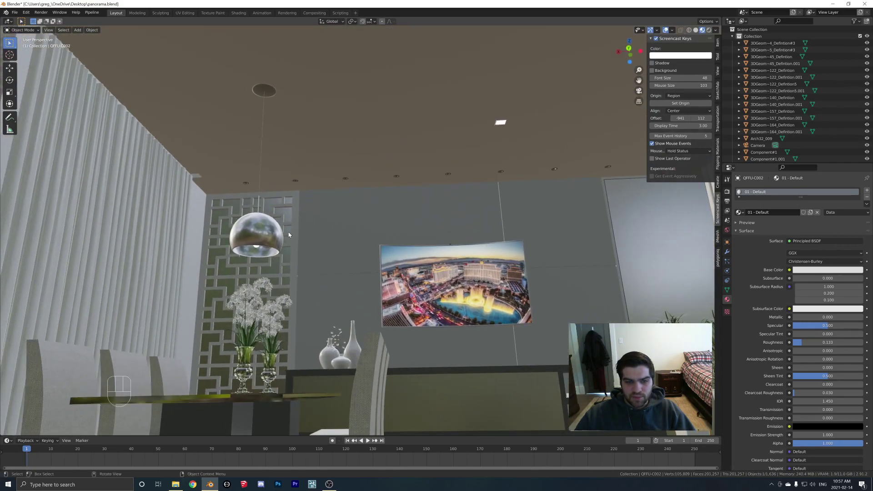
middle_click_drag(400, 245, 448, 249, "shift")
scroll(307, 251, "up", 3)
middle_click_drag(270, 277, 387, 268, "shift")
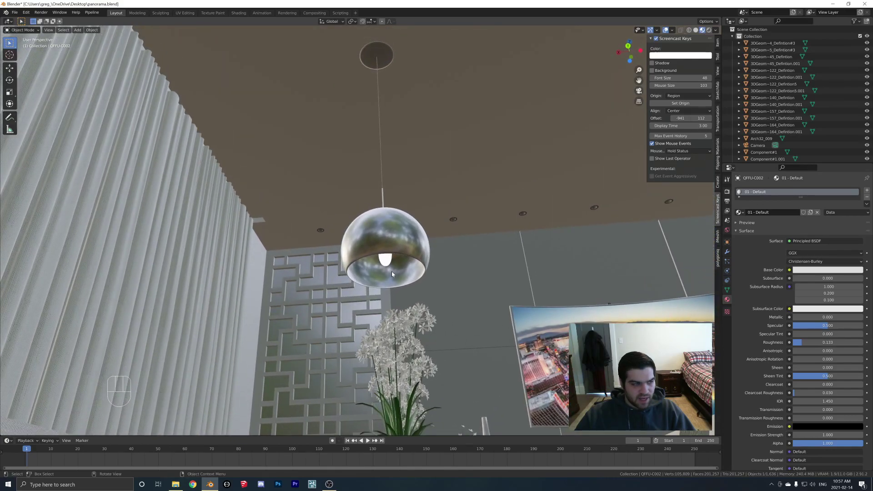
key("shift")
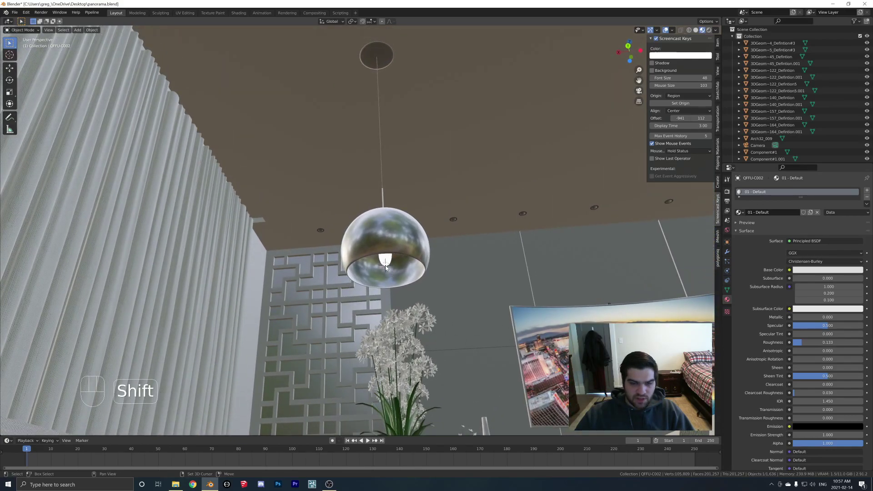
Step: Add an area light at the pendant lamp's bulb and position it at the shade's opening
middle_click_drag(448, 269, 495, 264)
key("shift+a")
mouse_move(495, 266)
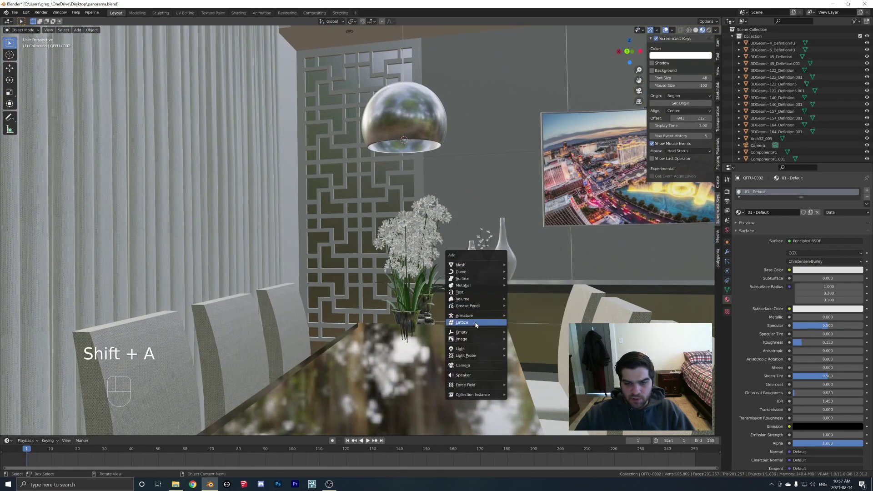
mouse_move(473, 352)
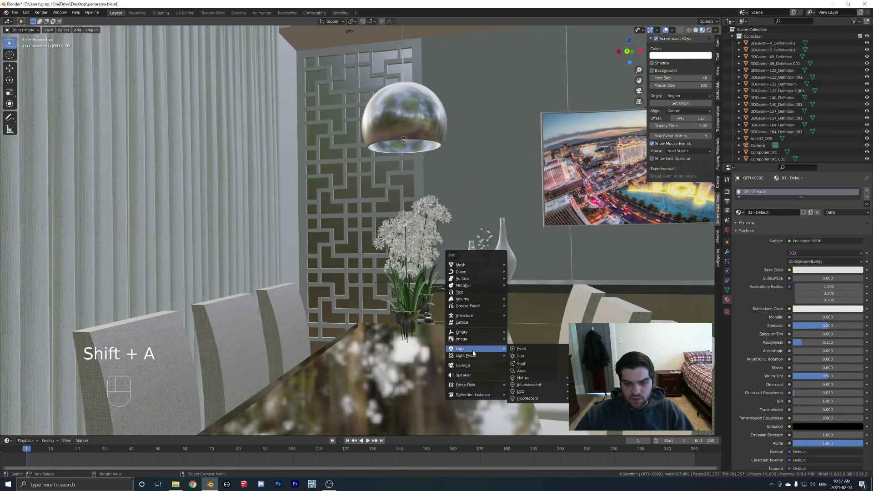
left_click(531, 372)
key("g")
left_click(512, 207)
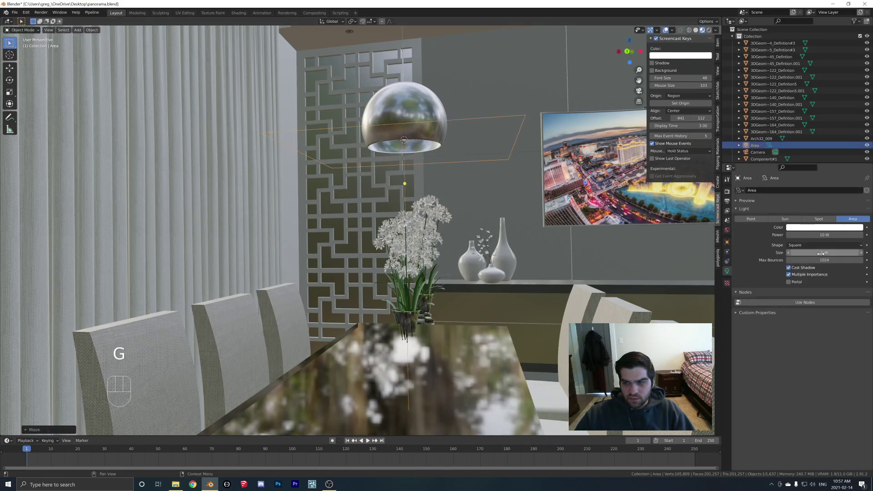
Step: Make the pendant's area light a disk 0.34 m in size with a power of 5 W
left_click_drag(824, 252, 769, 253)
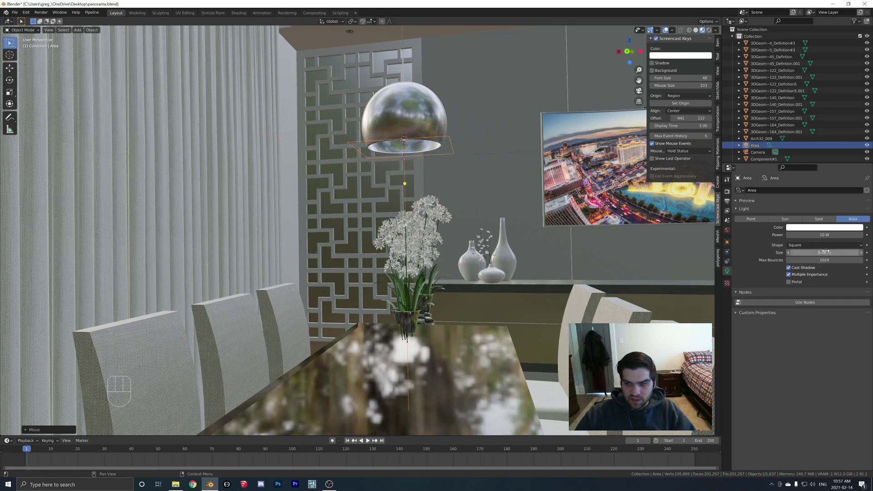
left_click(824, 245)
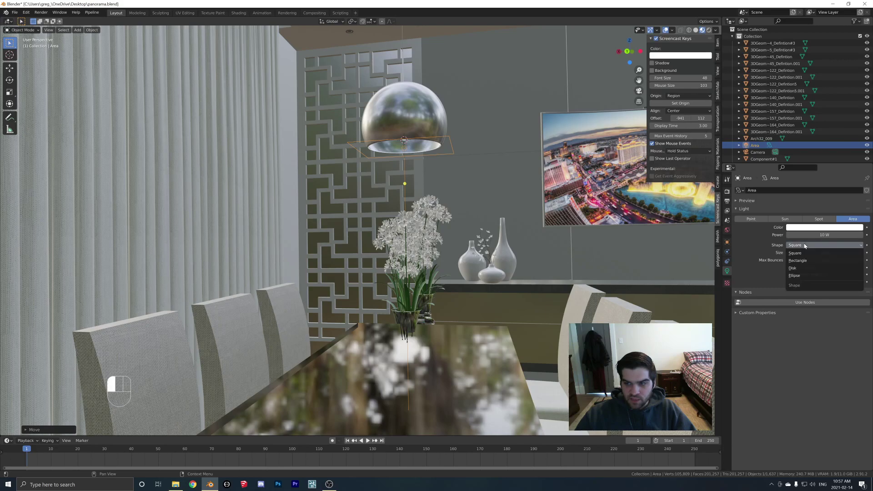
left_click(797, 268)
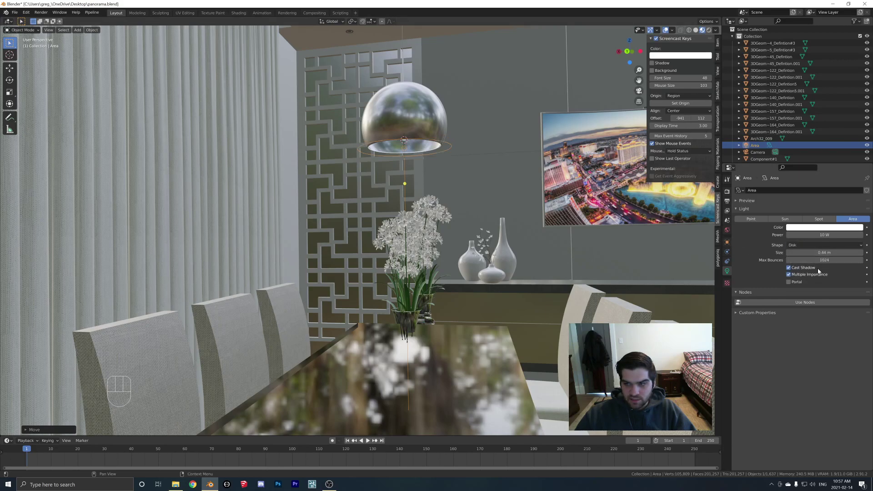
left_click_drag(825, 252, 816, 253)
left_click(824, 235)
type("5")
key("Return")
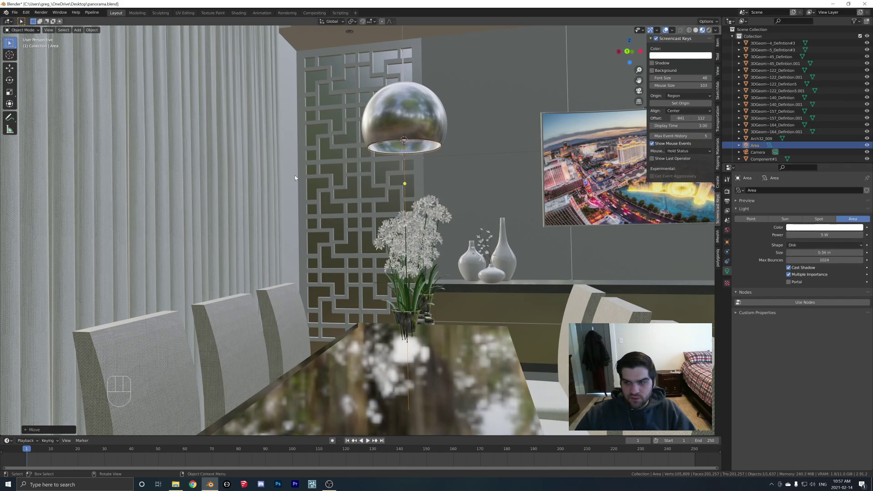
Step: Save the file and place the 3D cursor on the recessed ceiling spotlight nearest the curtain
left_click(15, 12)
left_click(23, 55)
scroll(364, 200, "down", 1)
middle_click_drag(363, 200, 375, 145, "shift")
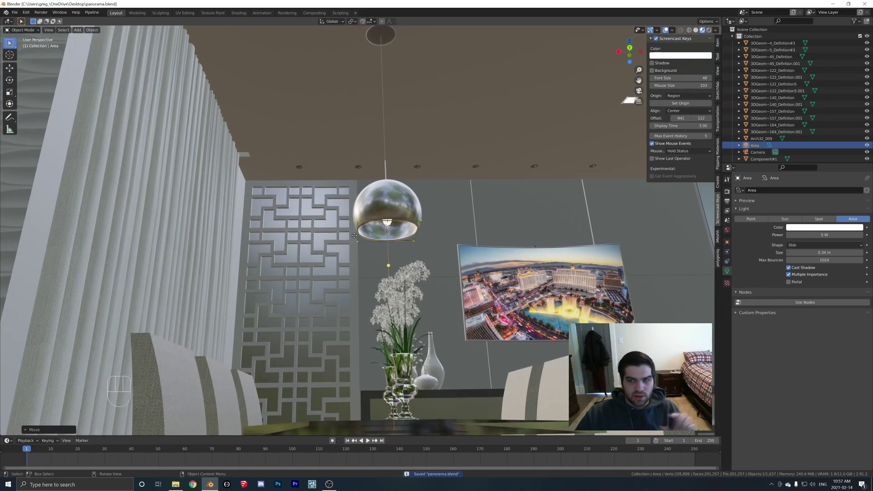
right_click(299, 167, "shift")
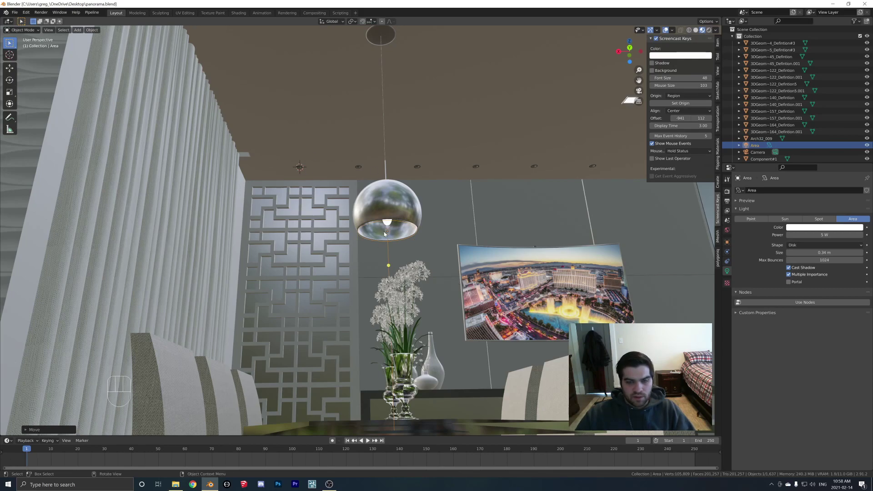
Step: Turn off the area light's ray visibility for glossy and transmission rays, and save the file
left_click(727, 242)
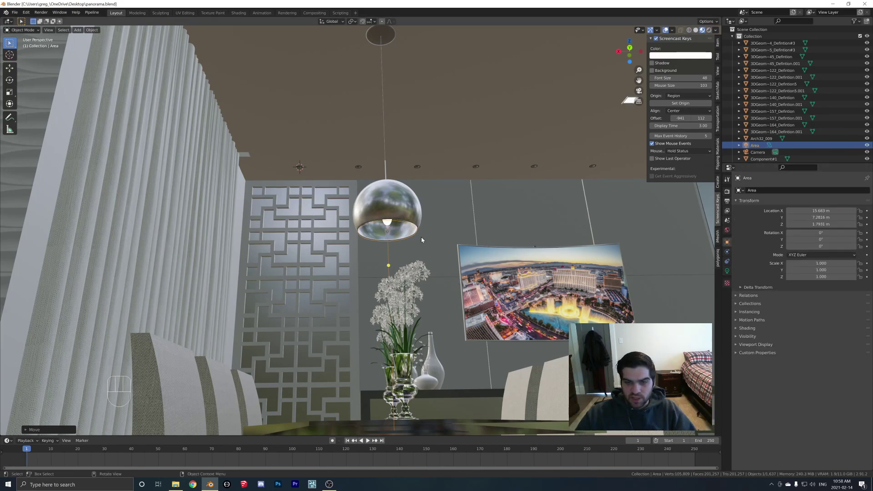
left_click(741, 335)
scroll(773, 363, "down", 1)
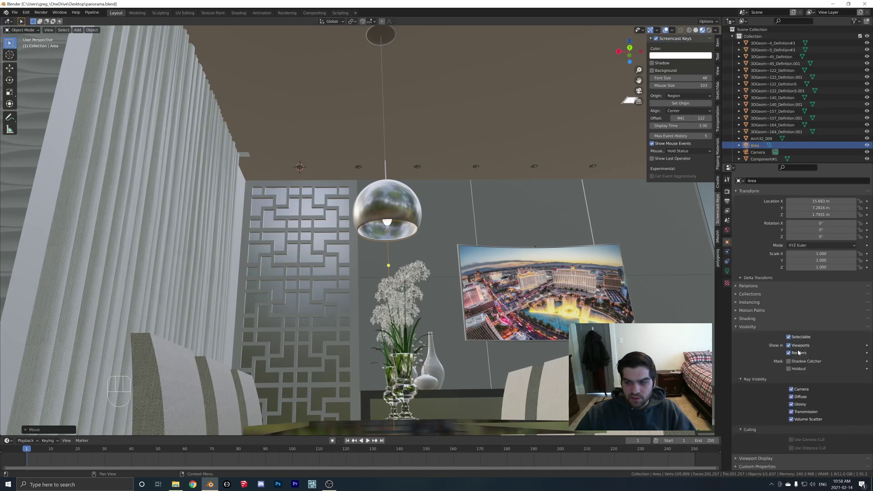
left_click(791, 411)
left_click(15, 12)
left_click(25, 56)
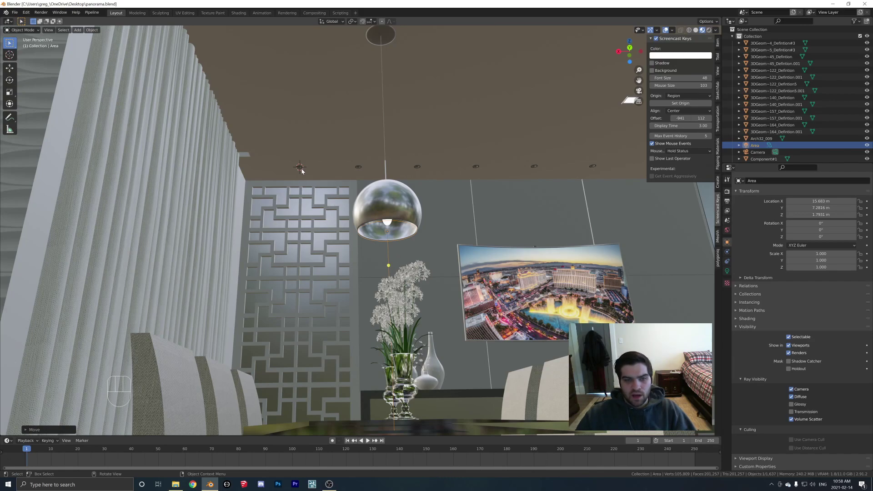
Step: Add an area light at the recessed spotlight nearest the curtain and move it to just below the ceiling
key("shift")
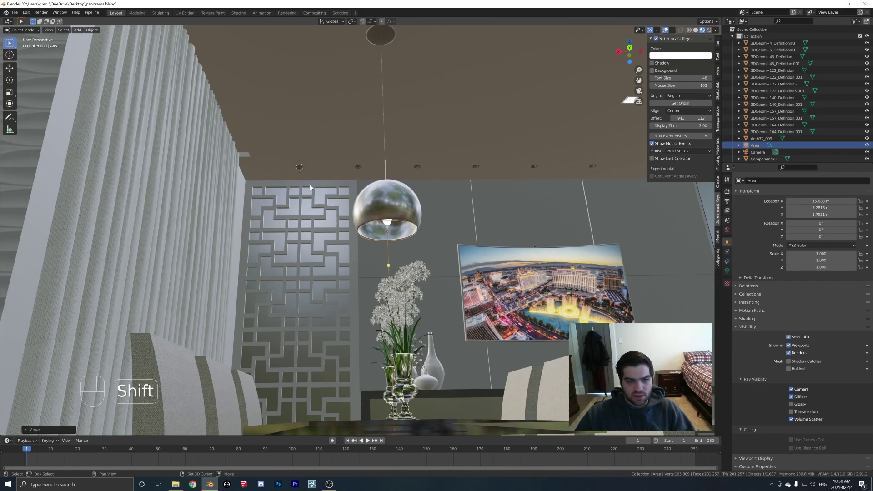
key("shift+a")
mouse_move(310, 179)
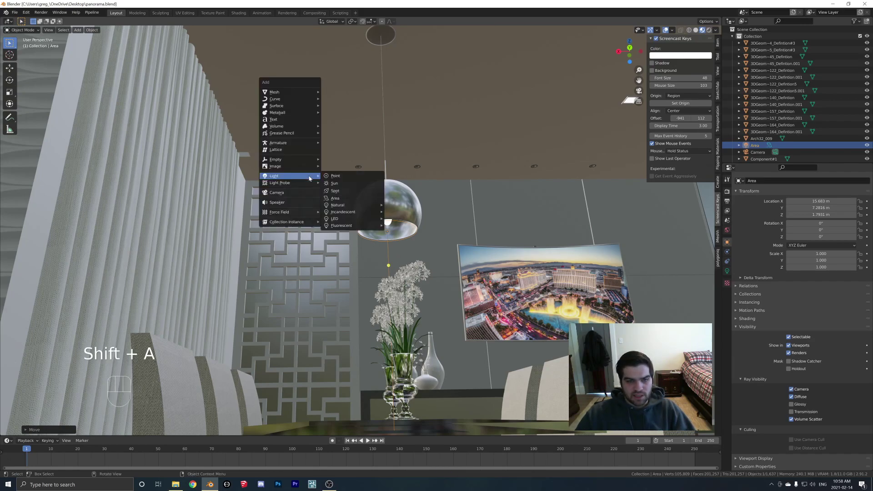
left_click(337, 199)
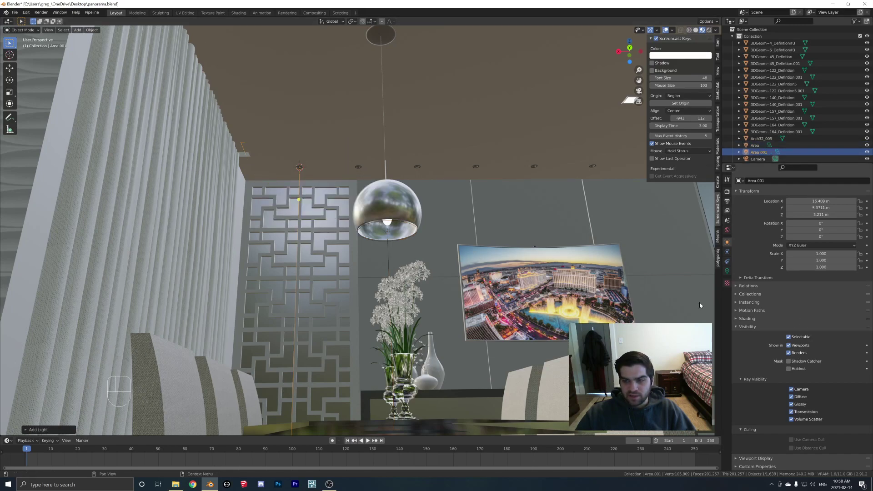
left_click(727, 271)
left_click_drag(824, 252, 816, 252)
key("g")
key("z")
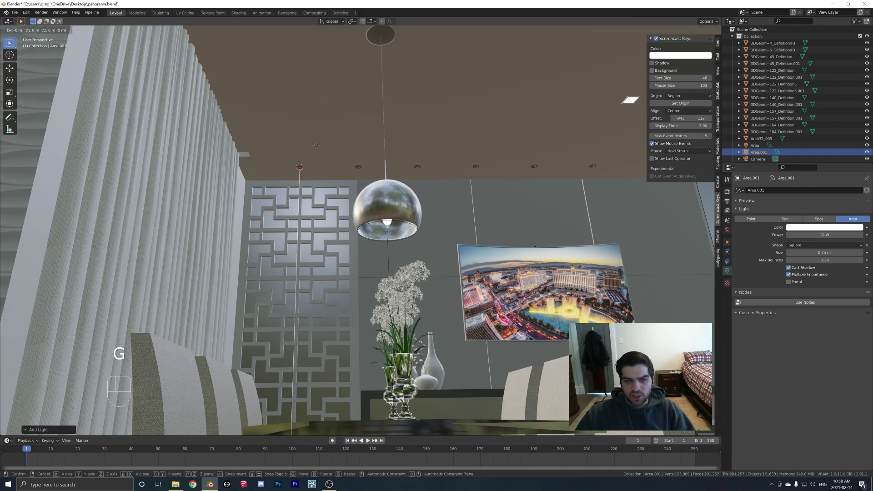
key("g")
key("y")
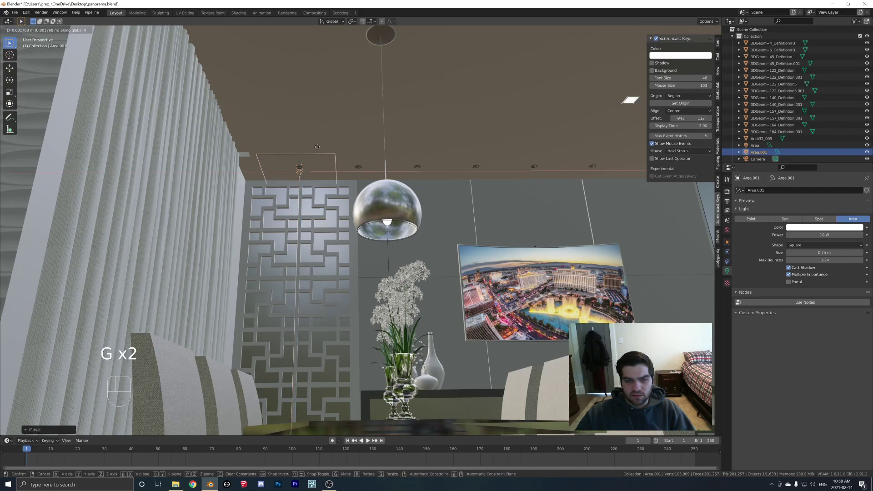
left_click(317, 143)
Step: Make the spotlight's area light a disk 0.44 m in size
left_click_drag(824, 252, 800, 252)
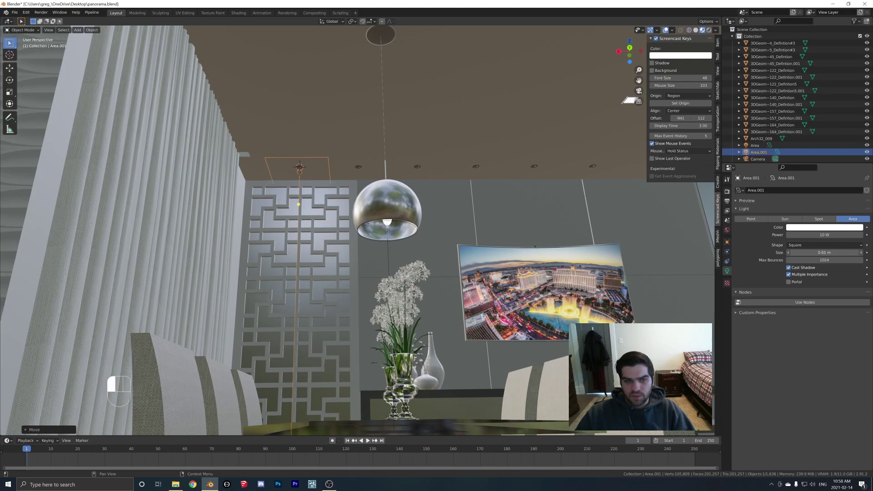
left_click(822, 245)
left_click(813, 265)
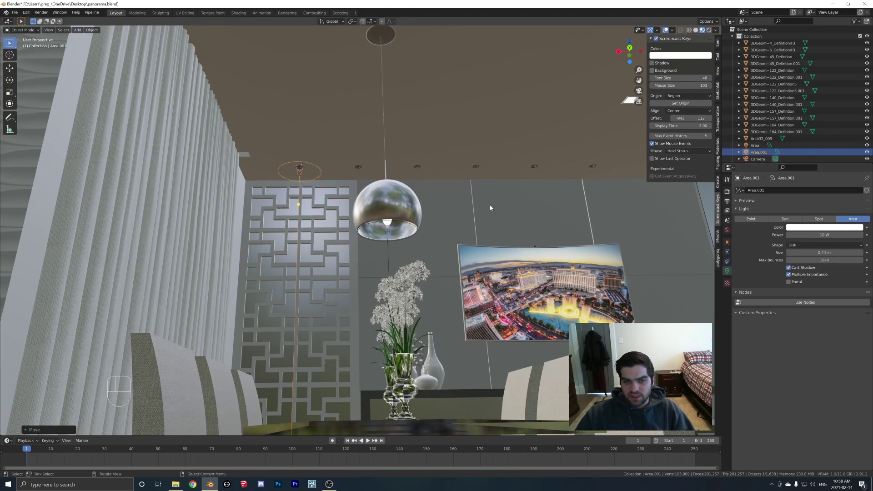
middle_click_drag(527, 216, 377, 198)
key("alt")
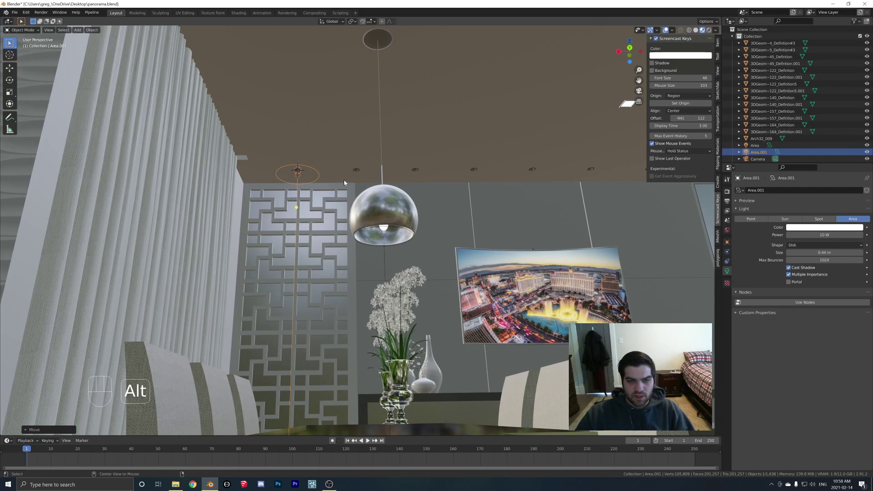
key("alt+d")
left_click(402, 177)
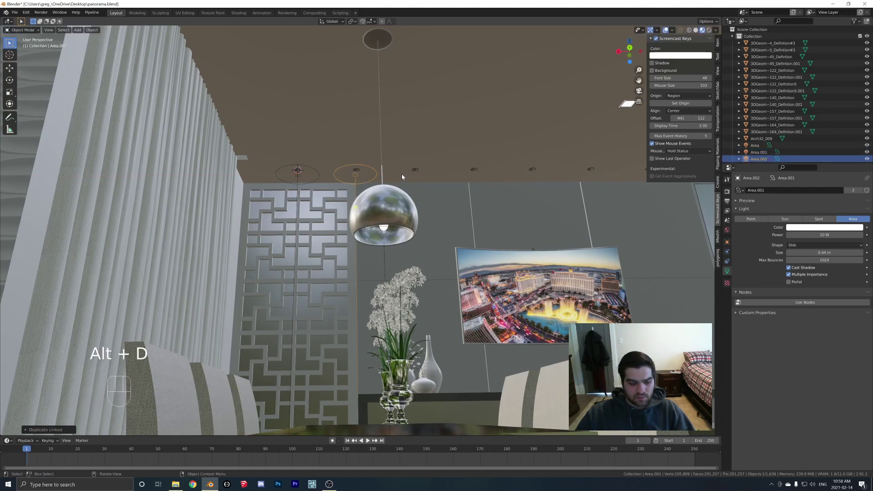
key("alt+d")
left_click(463, 175)
middle_click_drag(467, 180, 379, 179, "shift")
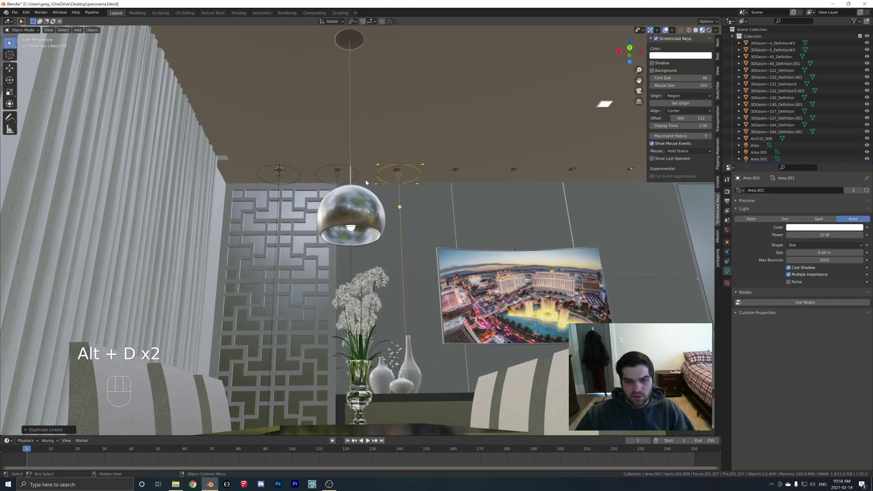
key("Delete")
left_click(341, 175)
key("Delete")
Step: Turn off the first spotlight's area light for glossy and transmission rays, and save the file
left_click(280, 178)
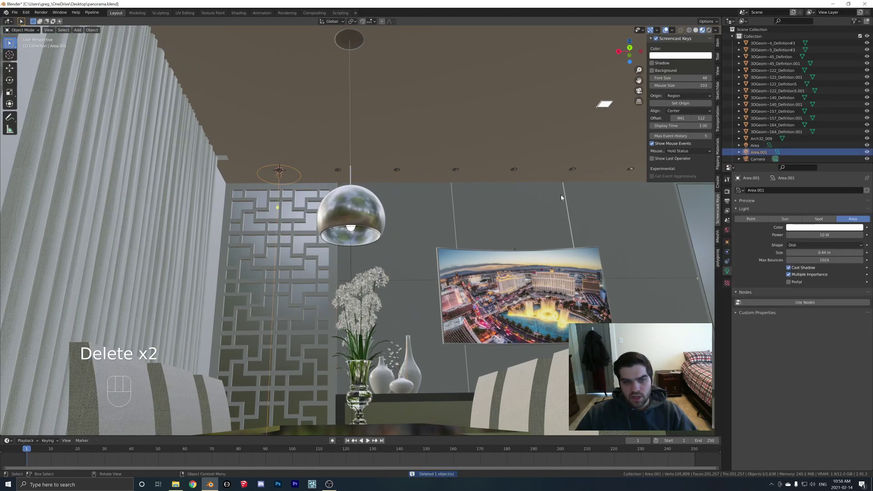
left_click(726, 242)
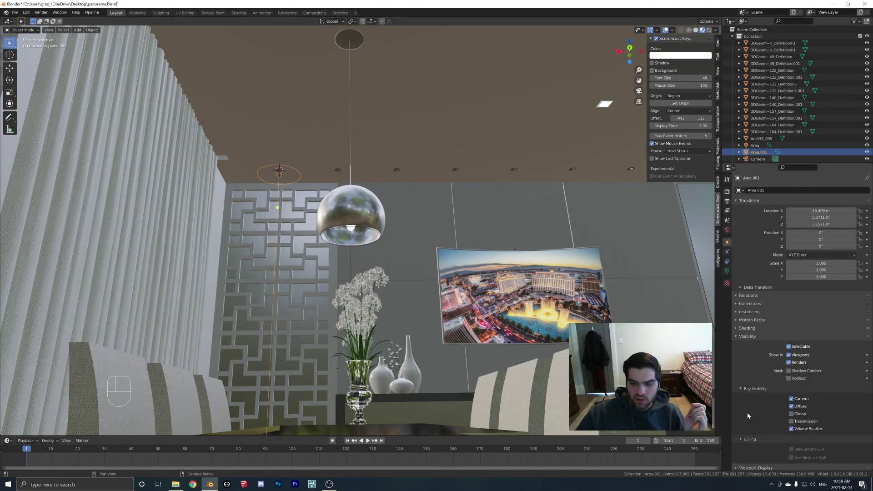
left_click(14, 13)
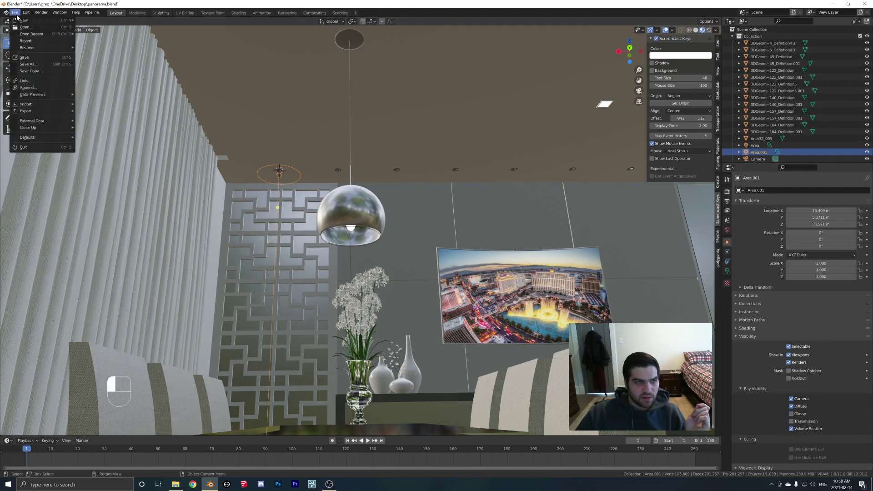
left_click(28, 58)
Step: Place linked duplicates of the disk light beneath the next five recessed spotlights in the row
key("alt+d")
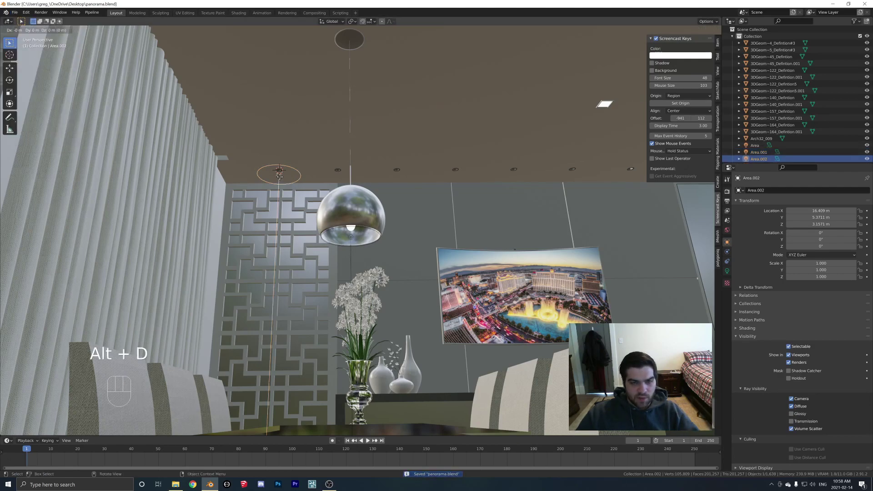
left_click(343, 216)
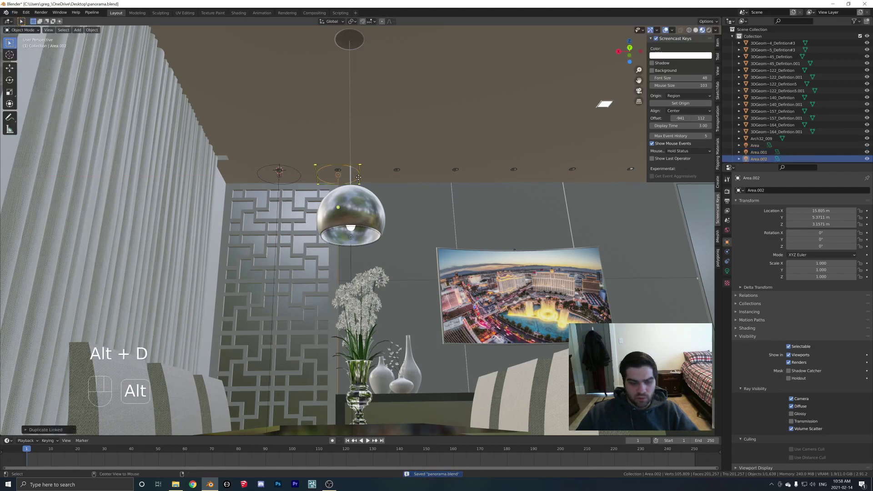
key("alt+d")
left_click(439, 189)
middle_click_drag(438, 189, 400, 185, "shift")
key("alt+d")
left_click(390, 175)
key("alt+d")
left_click(447, 176)
key("alt+d")
left_click(507, 178)
Step: Place linked duplicates along X beneath the last three spotlights of the row above the television wall
middle_click_drag(506, 179, 470, 187, "shift")
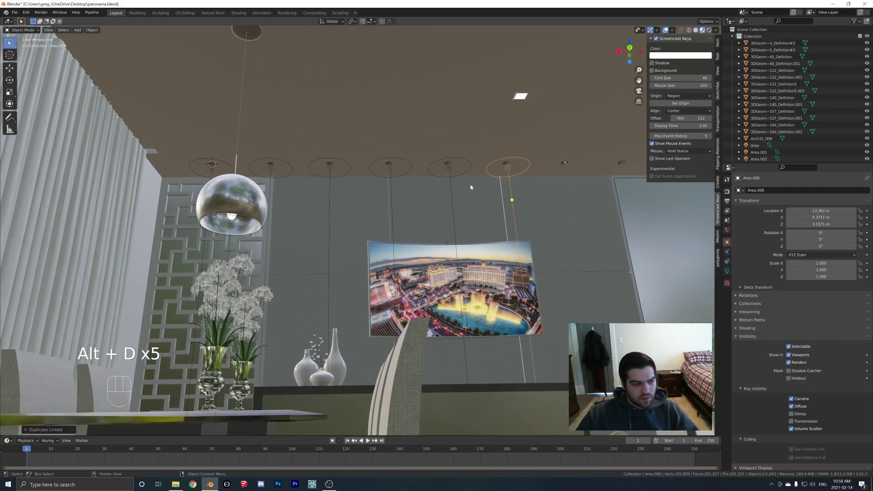
key("alt+d")
key("x")
left_click(528, 184)
middle_click_drag(528, 184, 405, 176, "shift")
key("alt+d")
key("x")
left_click(537, 189)
middle_click_drag(537, 189, 479, 133, "shift")
key("alt+d")
key("x")
left_click(456, 170)
Step: Set the linked spotlight lights to a power of 2 W and a size of 0.4 m
left_click(456, 125)
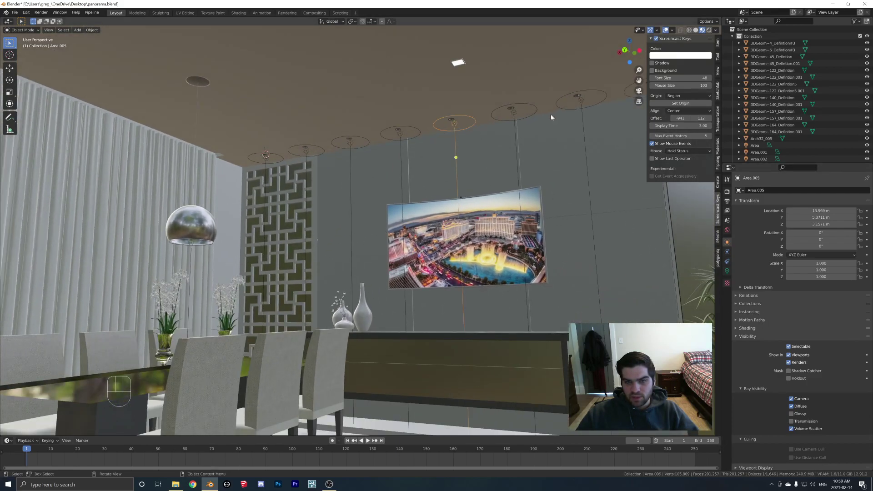
left_click(727, 272)
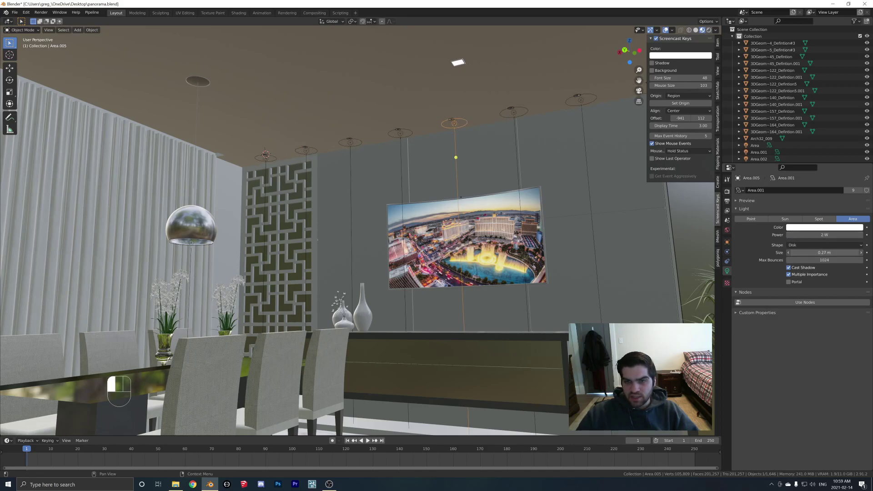
Step: Add an area light on the ceiling beside the pendant's mount and move it slightly below the surface
middle_click_drag(545, 137, 195, 225, "shift")
key("shift+a")
mouse_move(211, 221)
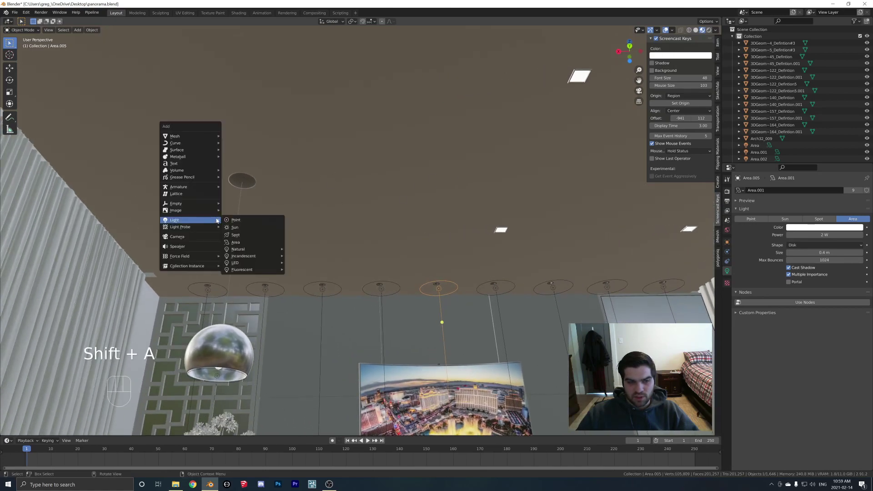
left_click(250, 243)
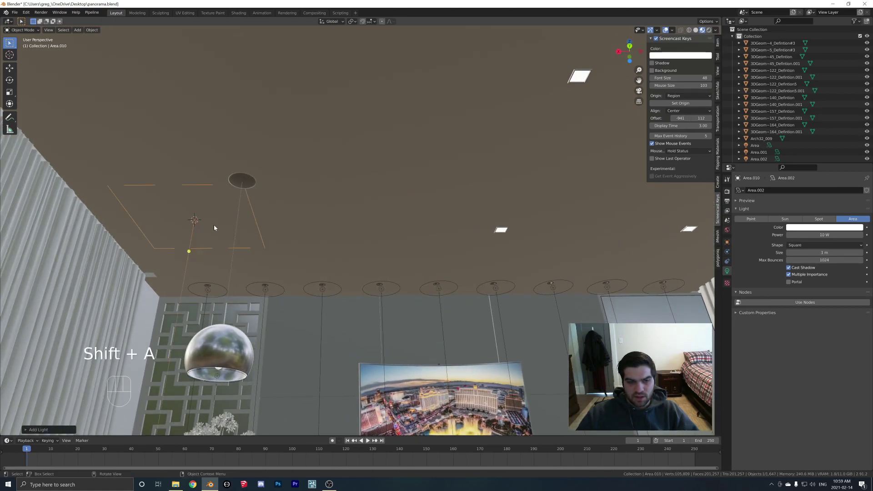
key("g")
left_click(290, 197)
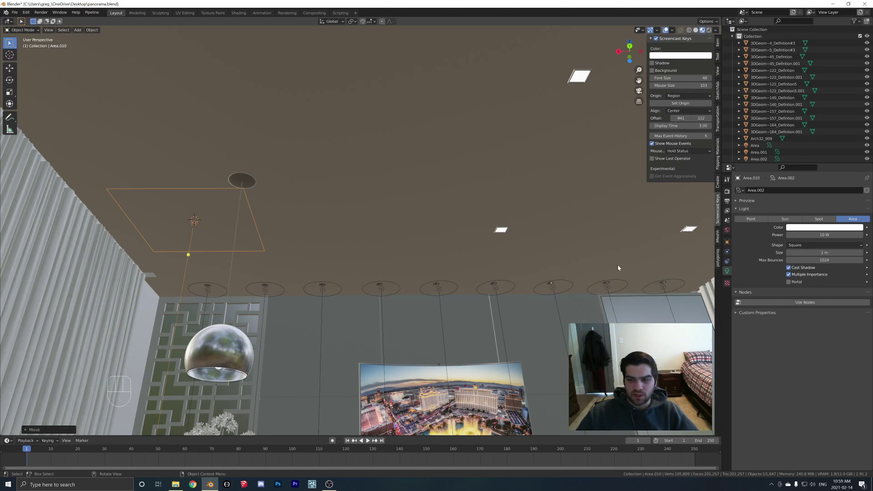
Step: Change the new ceiling light to a disk and move it along the ceiling away from the curtain
left_click(812, 245)
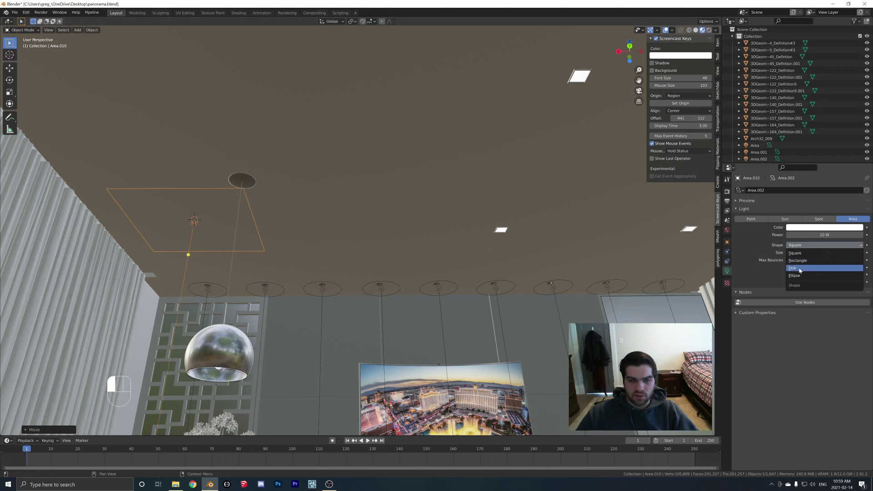
left_click(799, 269)
middle_click_drag(314, 254, 296, 218)
key("g")
left_click(336, 208)
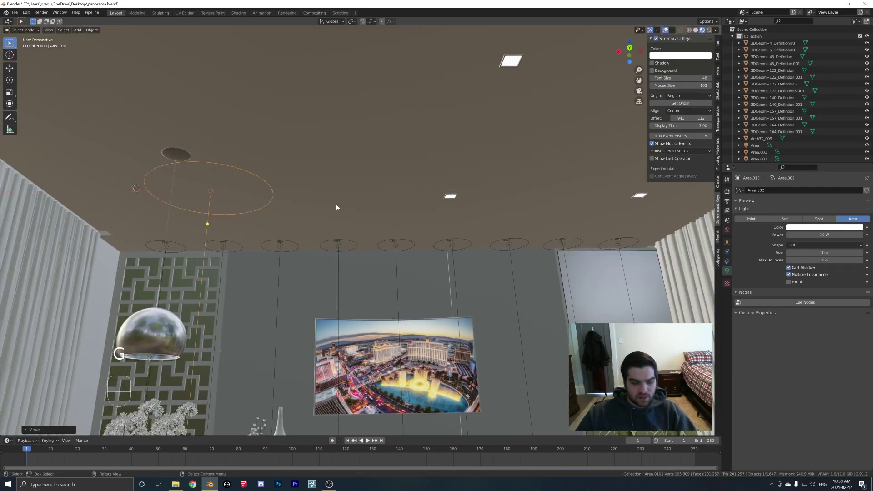
Step: Place a linked duplicate of the 1 m disk light along X, near the far ceiling panels
key("alt+d")
key("x")
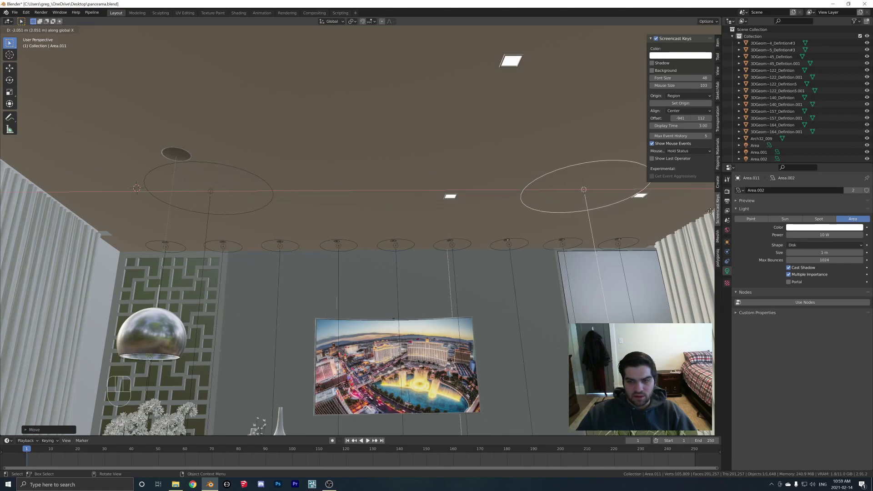
left_click(684, 210)
Step: Select both 1 m ceiling lights and make two successive linked duplicates of the pair along Y across the room
left_click(213, 190)
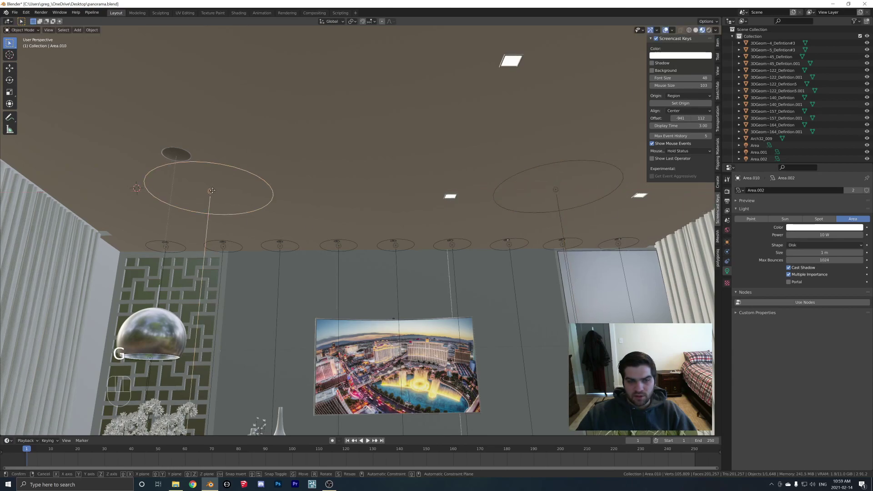
left_click(553, 196, "shift")
left_click(554, 190)
left_click(244, 193, "shift")
middle_click_drag(255, 196, 363, 193)
key("alt+d")
key("y")
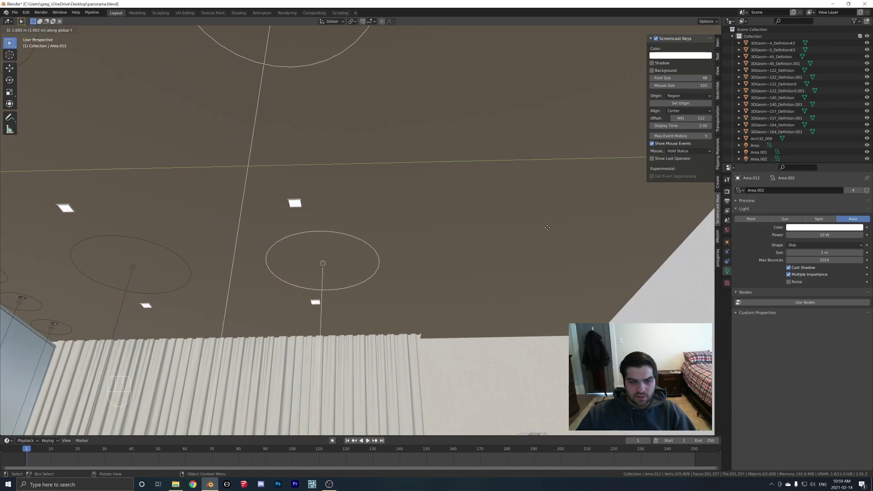
left_click(564, 234)
key("alt+d")
key("y")
left_click(427, 193)
Step: Place one more linked duplicate of the 1 m ceiling light near the entrance door, and save the file
middle_click_drag(426, 193, 289, 160)
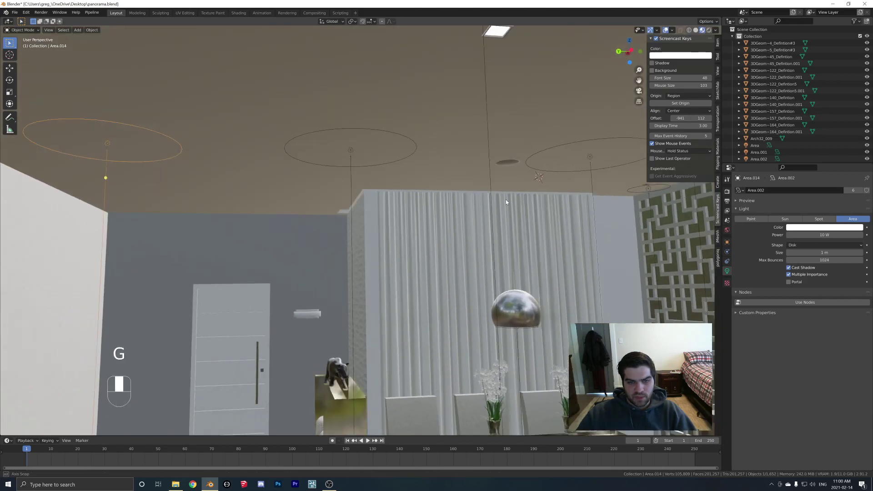
key("alt+d")
left_click(356, 227)
key("g")
left_click(399, 226)
middle_click_drag(399, 226, 540, 255)
scroll(342, 176, "down", 5)
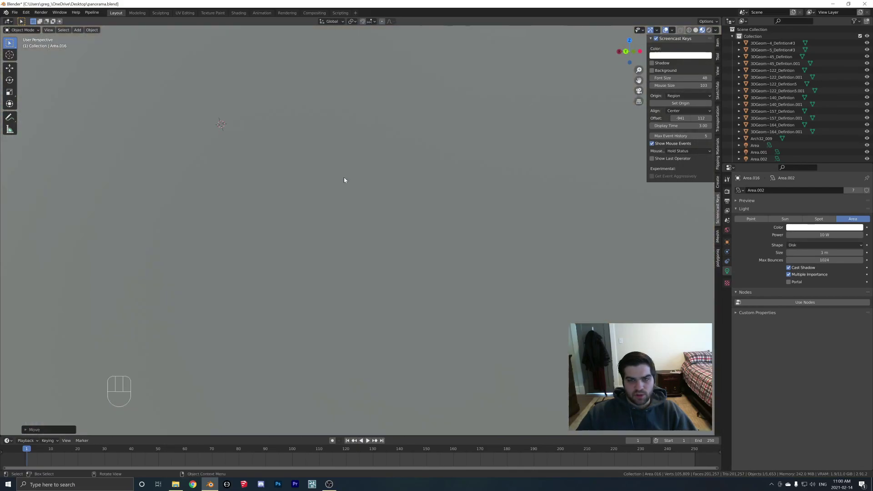
scroll(342, 179, "up", 5)
middle_click_drag(342, 179, 395, 313)
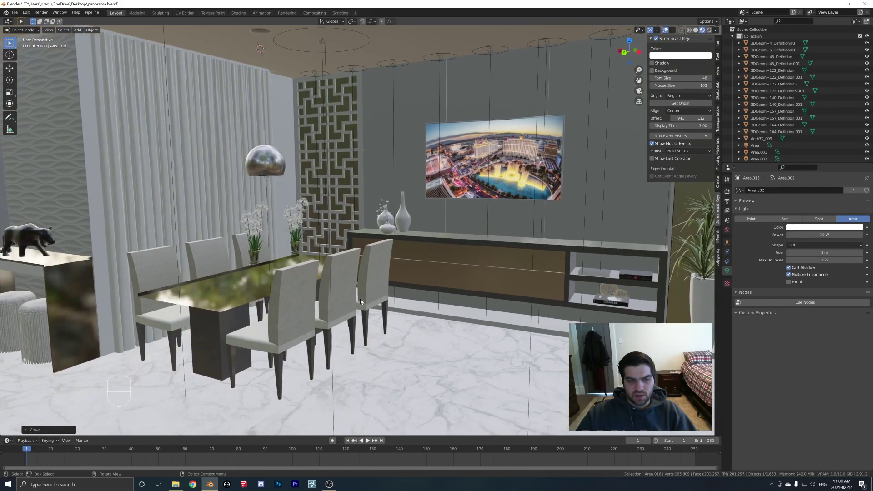
left_click(16, 13)
left_click(20, 58)
Step: Give the wall lamp's BT material a white emission with strength 2.9, and save the file
middle_click_drag(433, 350, 139, 57)
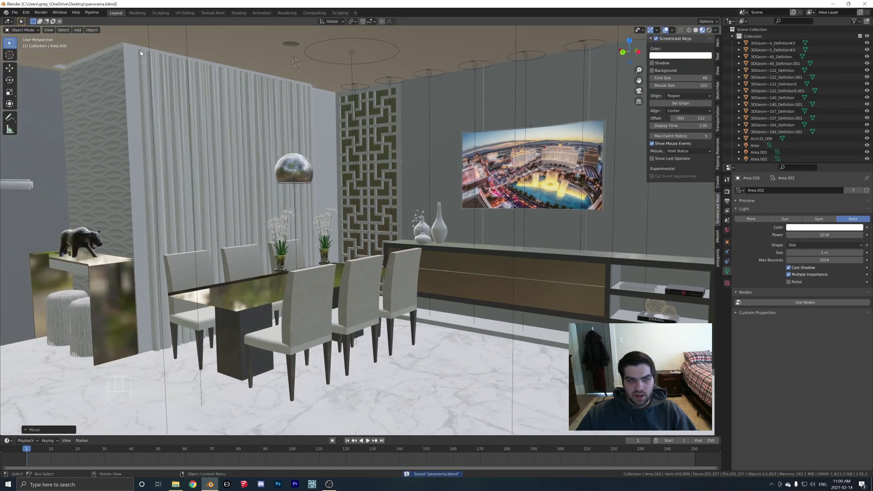
middle_click_drag(370, 230, 247, 211)
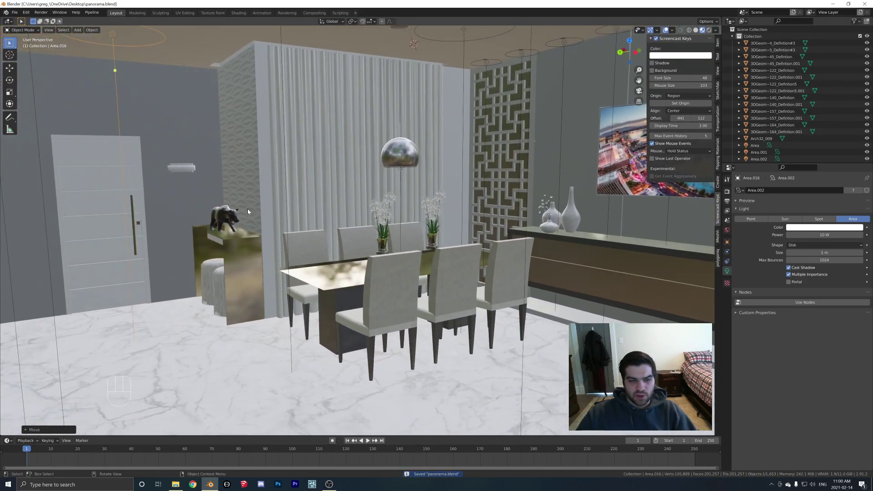
left_click(177, 169)
left_click(727, 298)
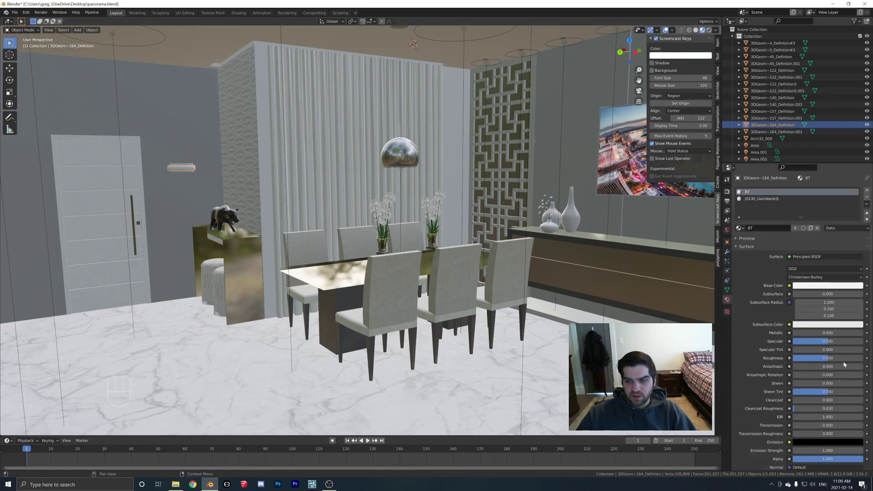
scroll(813, 373, "down", 2)
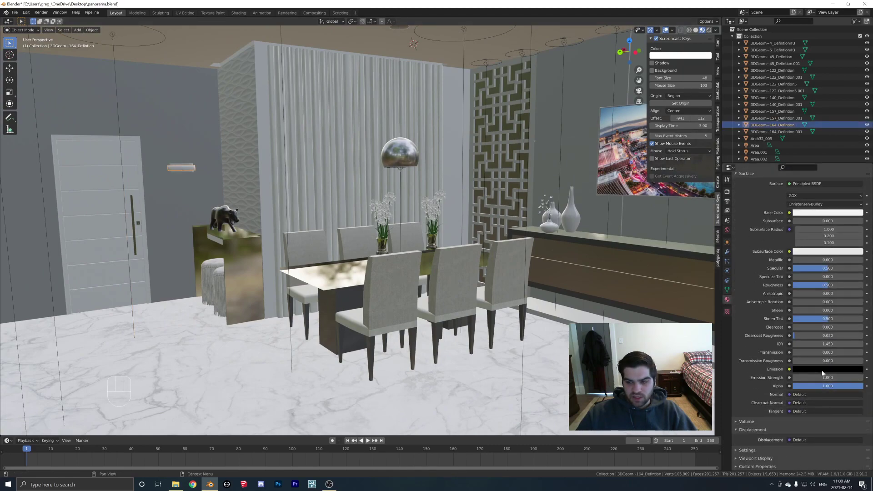
left_click(825, 369)
left_click_drag(860, 295, 858, 271)
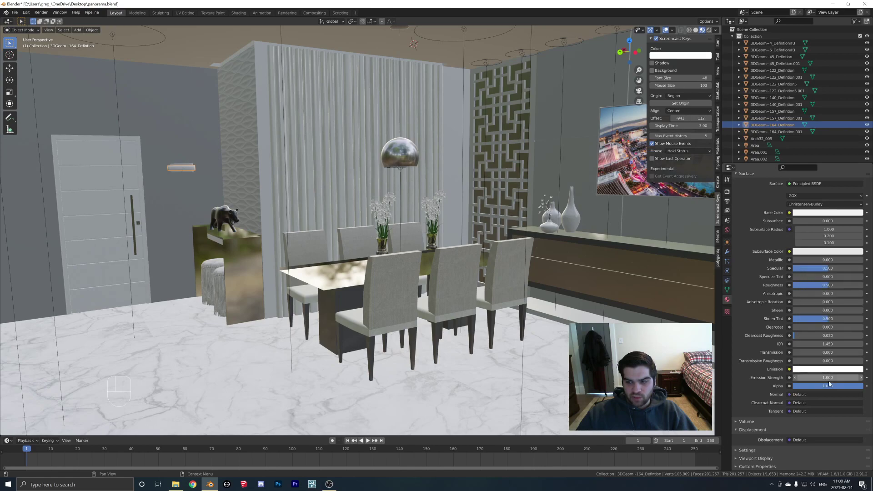
left_click_drag(826, 378, 830, 378)
left_click(15, 12)
left_click(24, 57)
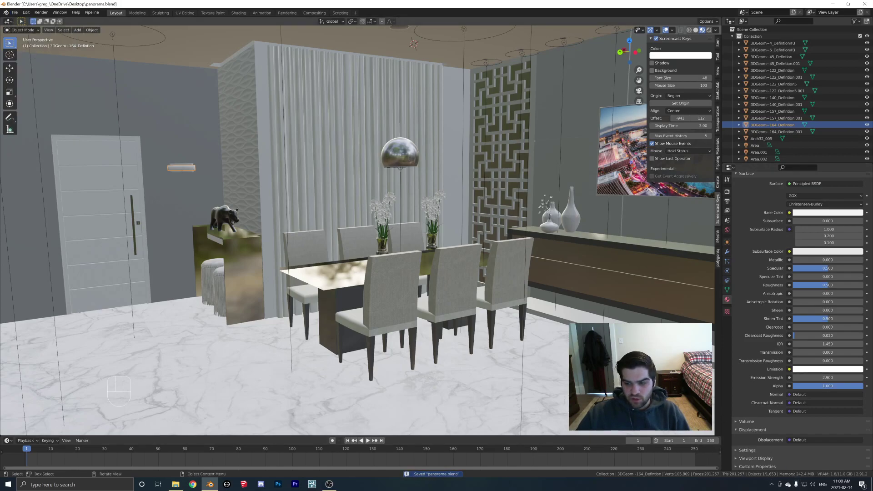
Step: Preview the dining area and the TV wall in Rendered viewport shading
middle_click_drag(419, 276, 436, 279)
scroll(430, 279, "up", 1)
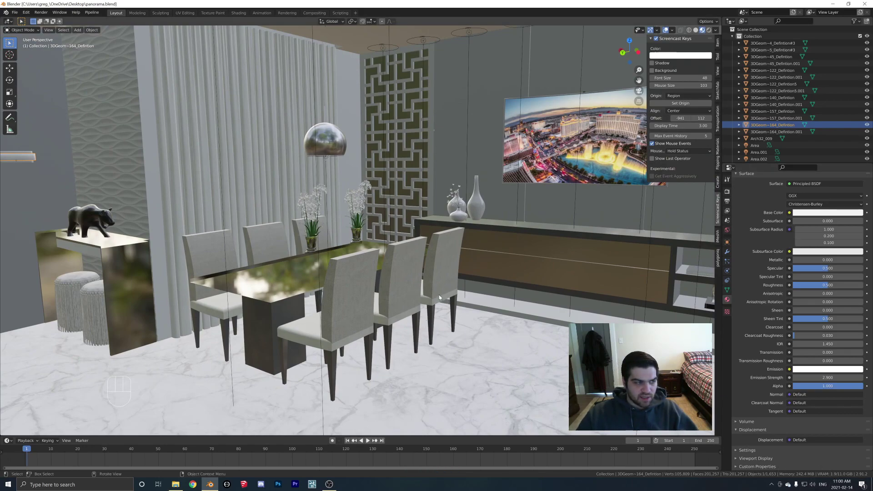
middle_click_drag(439, 297, 447, 295)
key("z")
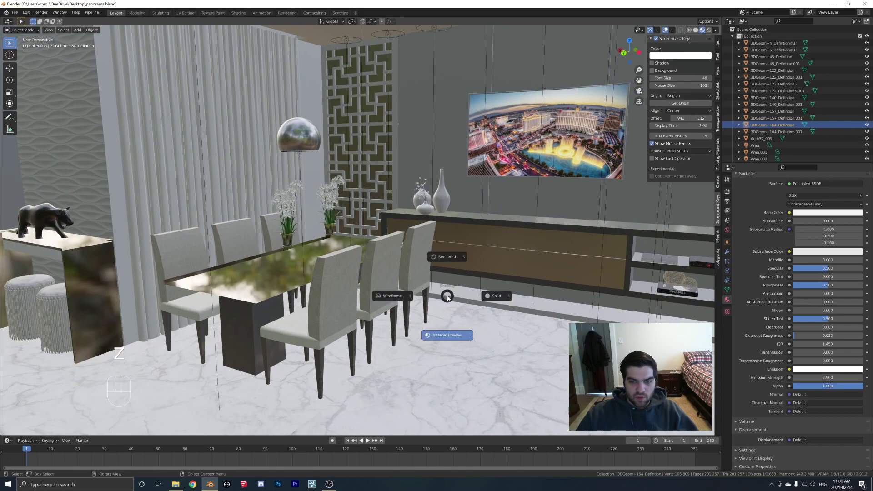
left_click(446, 257)
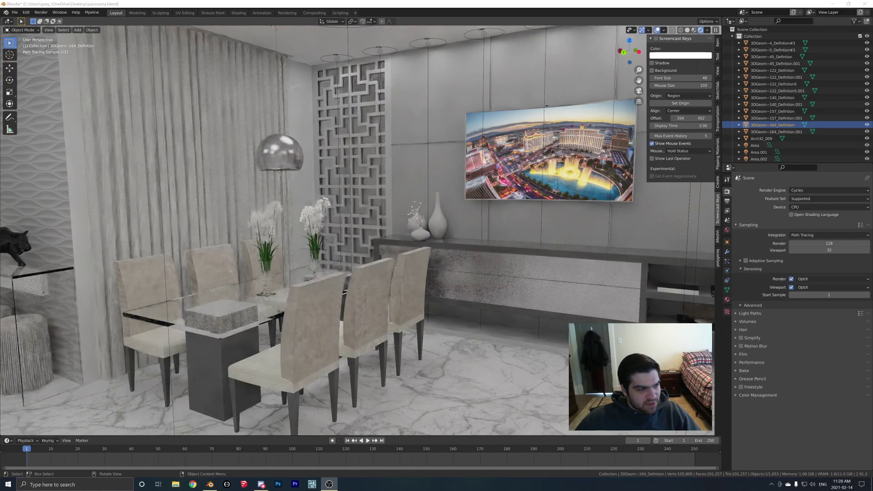
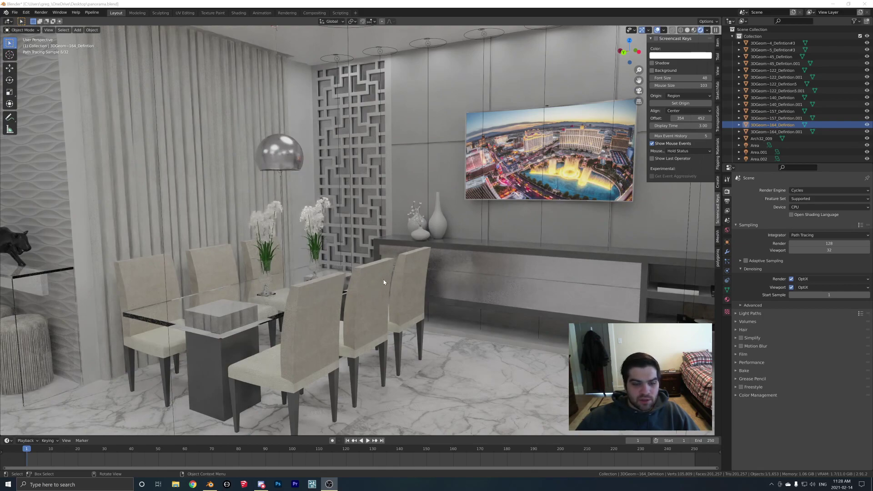
Step: Return the viewport to Material Preview and examine the outside of the house around its window
left_click(346, 277)
key("z")
left_click(356, 294)
key("z")
left_click(356, 334)
mouse_move(284, 290)
middle_mouse_down()
mouse_move(390, 272)
mouse_move(362, 262)
middle_mouse_up()
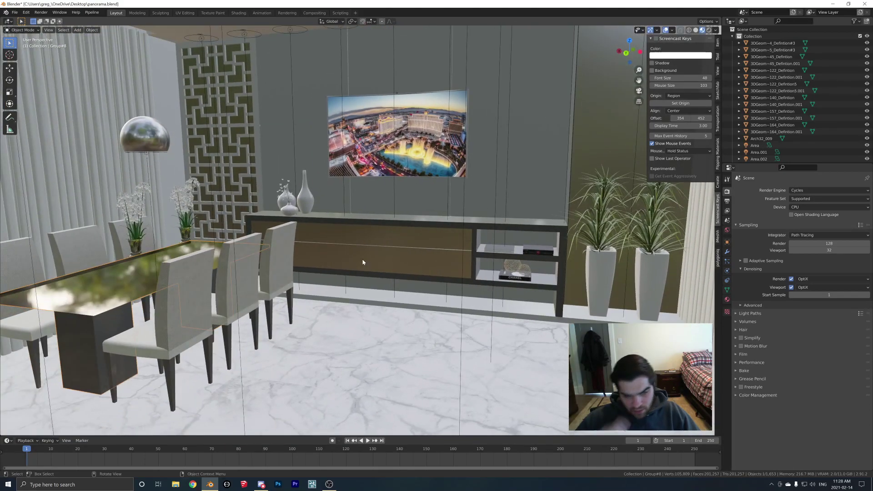
scroll(345, 245, "down", 10)
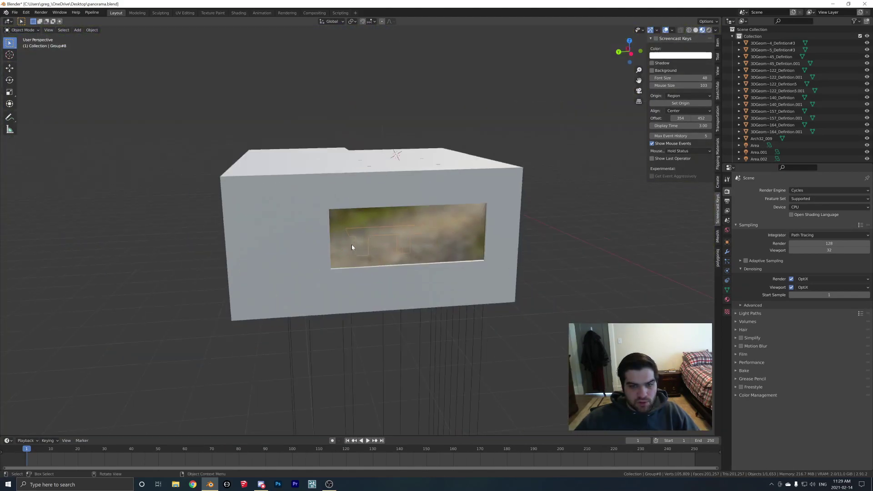
middle_click_drag(352, 247, 409, 268)
scroll(429, 223, "up", 2)
scroll(428, 219, "down", 2)
Step: Switch to Chrome and download the Lilienstein HDRI as an 8k HDR from HDRI Haven
left_click(192, 484)
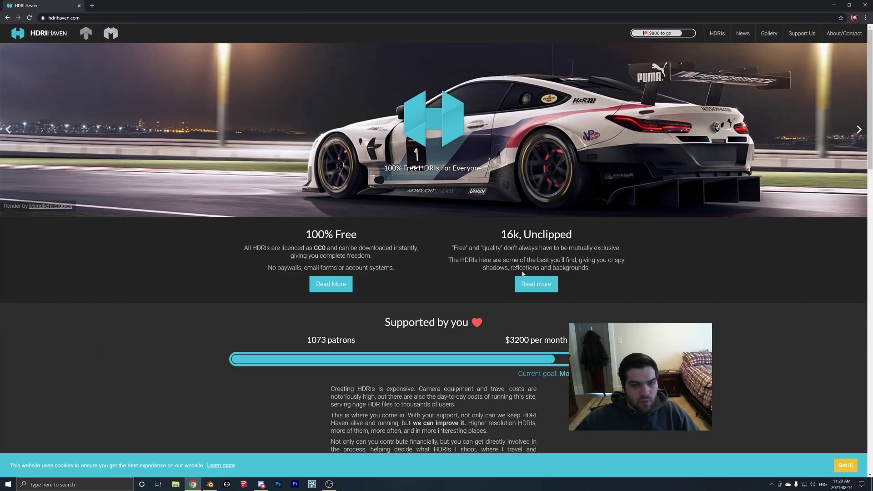
left_click(716, 33)
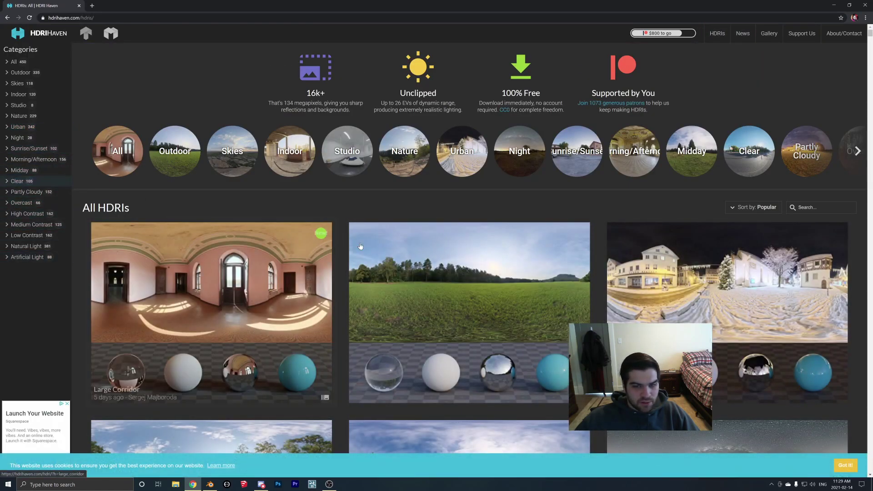
left_click(449, 263)
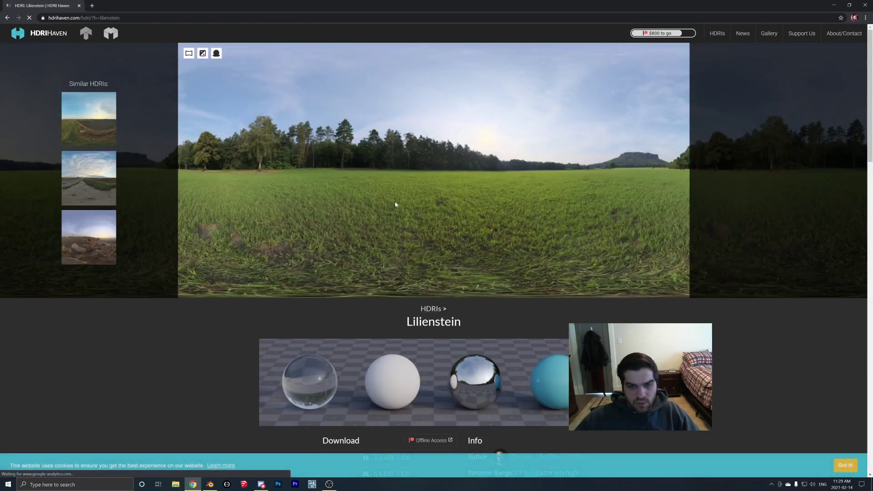
scroll(336, 244, "down", 5)
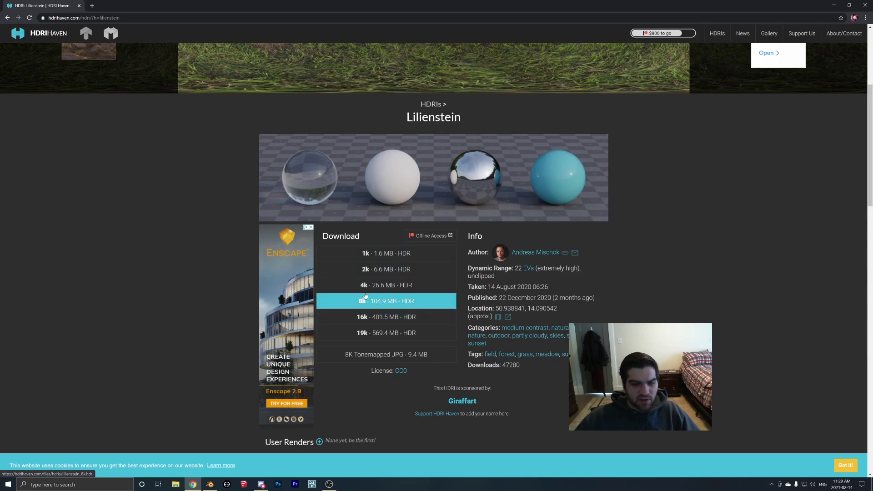
left_click(383, 305)
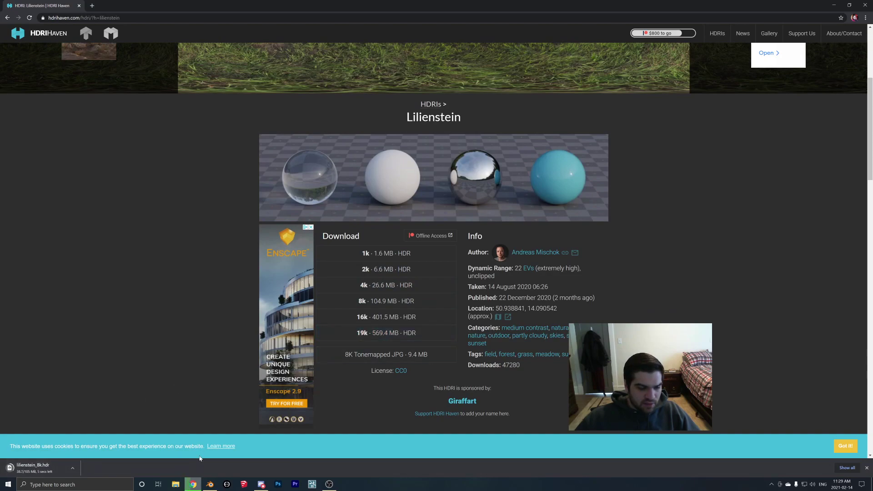
Step: Back in Blender, set the world background color to an Environment Texture using lilienstein_8k.hdr from Downloads
left_click(210, 483)
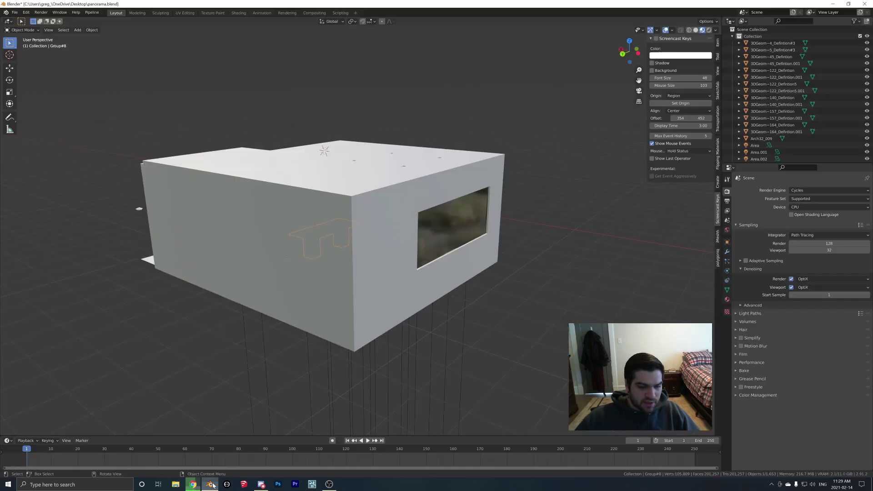
left_click(727, 231)
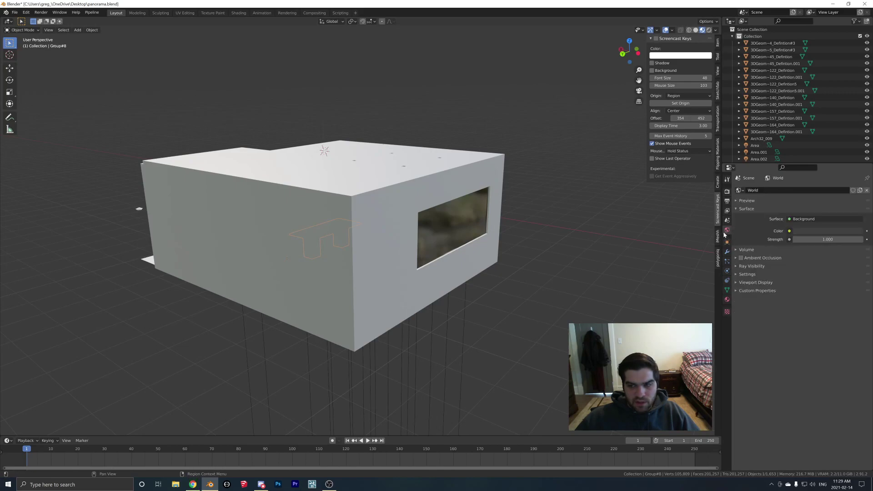
left_click(789, 232)
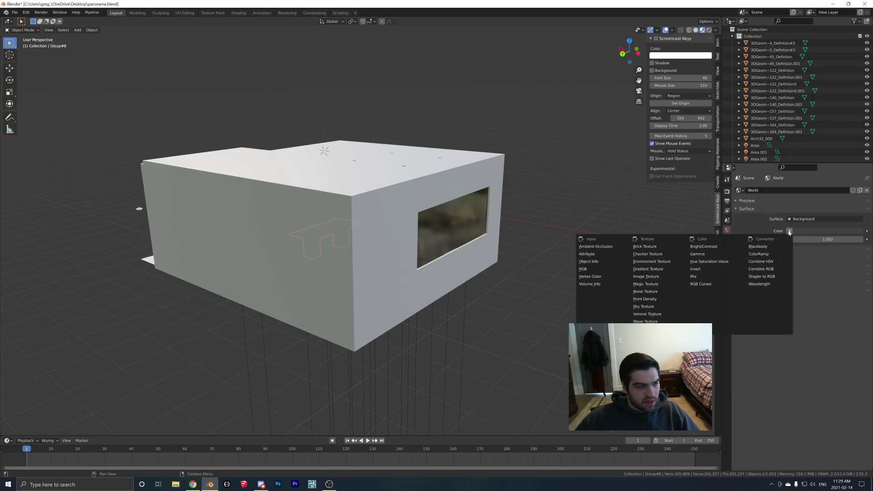
left_click(651, 261)
left_click(827, 240)
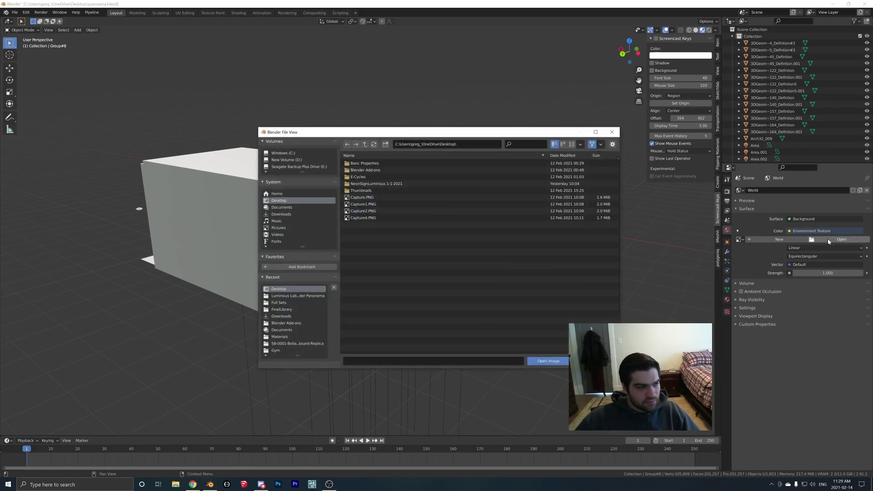
left_click(281, 214)
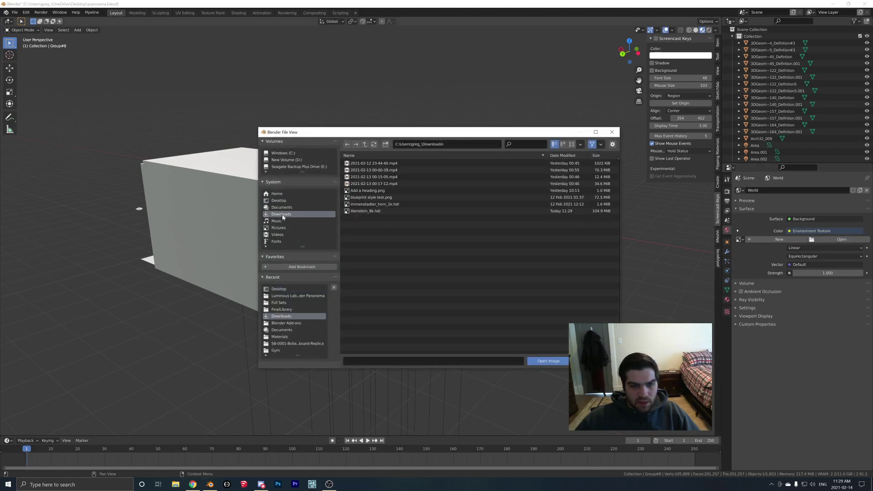
double_click(374, 212)
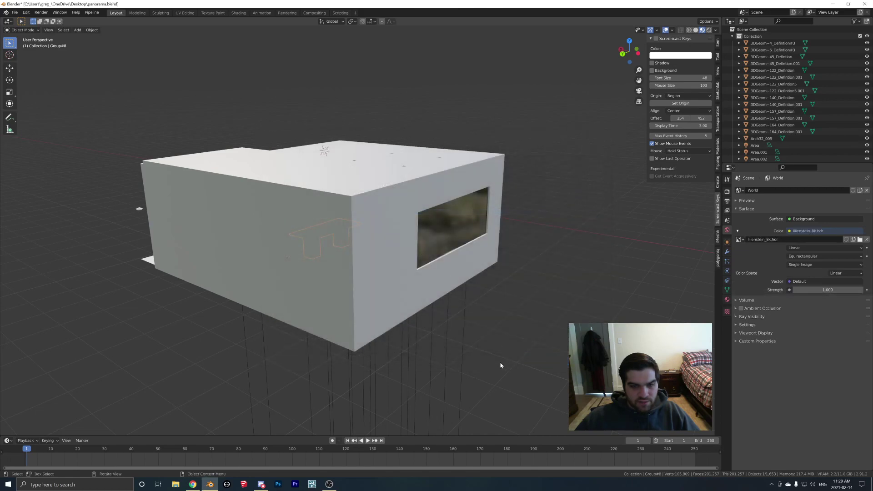
Step: Select the white marble floor object inside the room
scroll(441, 234, "up", 7)
middle_click_drag(396, 231, 402, 275)
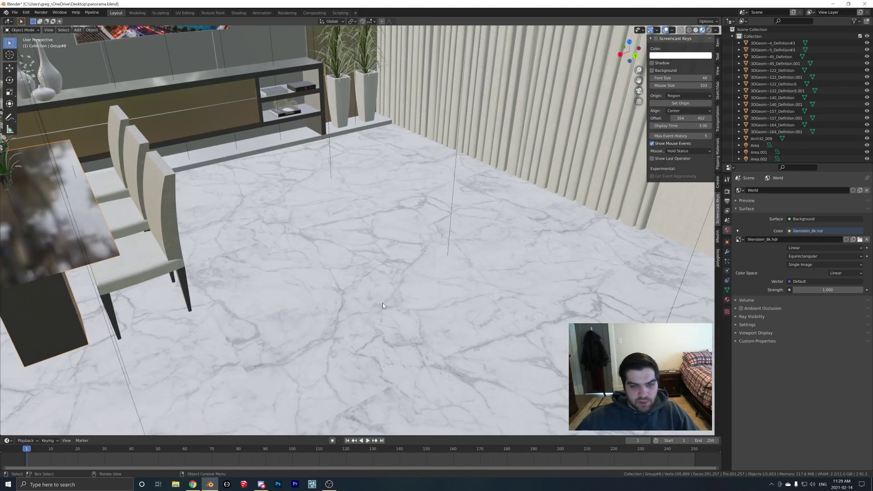
left_click(383, 274)
middle_click_drag(378, 272, 370, 320)
middle_click_drag(375, 258, 421, 220)
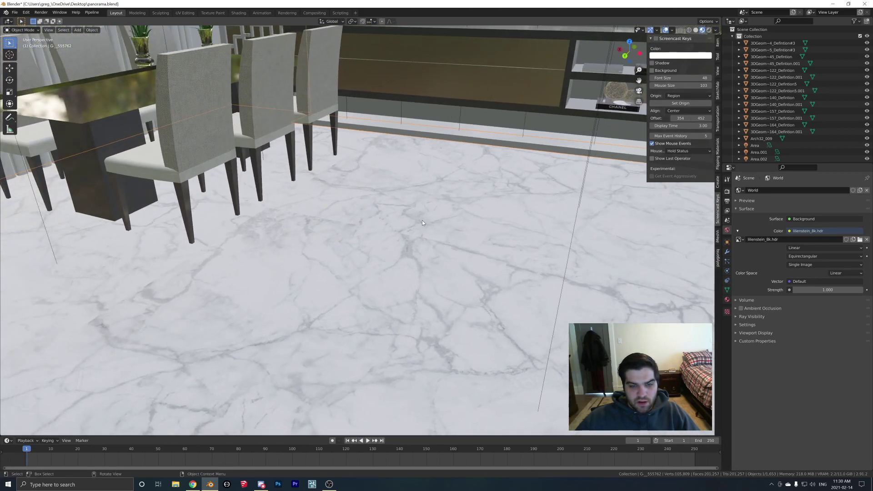
Step: Switch to Chrome, find the Poliigon site in a new tab and filter its textures to the free ones
key("alt+Tab")
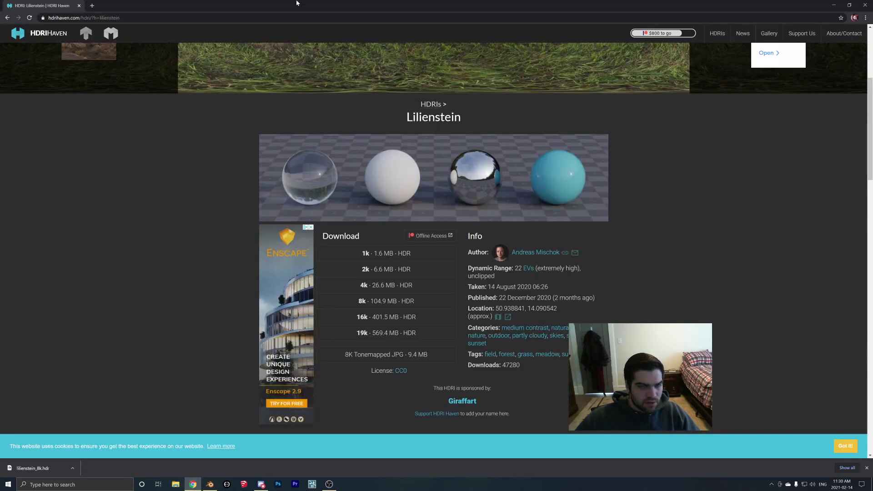
left_click(93, 5)
type("polii")
key("Return")
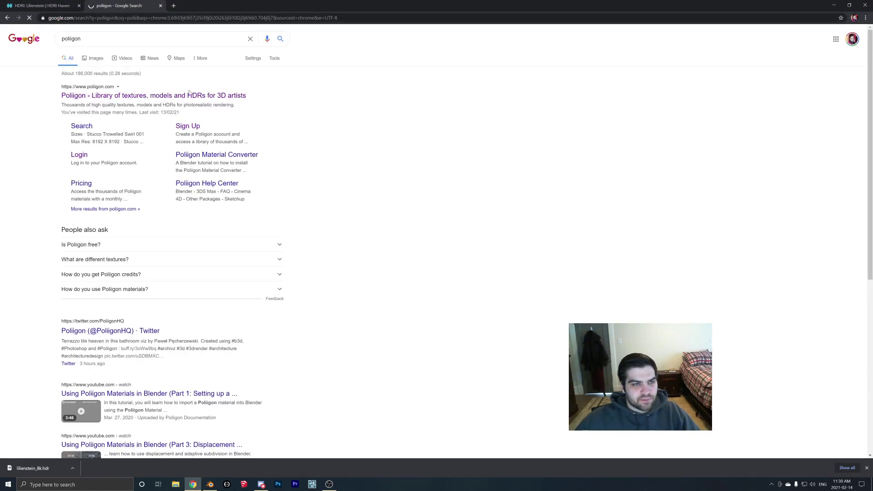
left_click(175, 96)
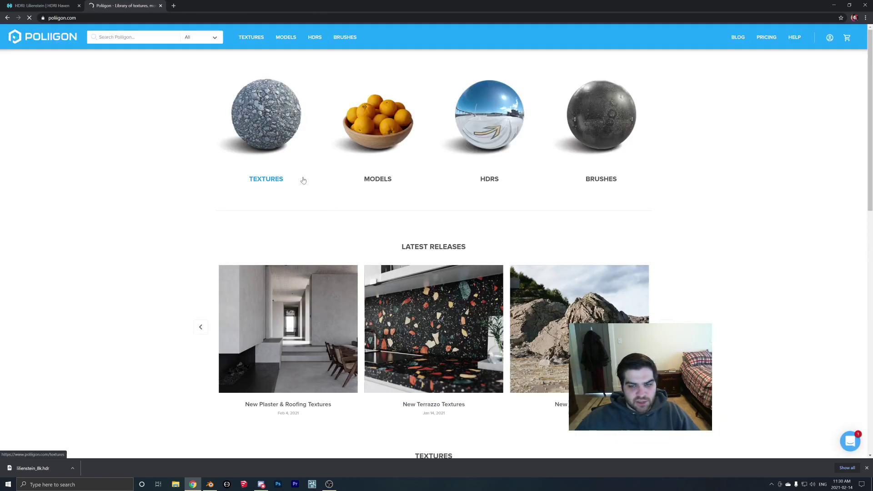
left_click(275, 136)
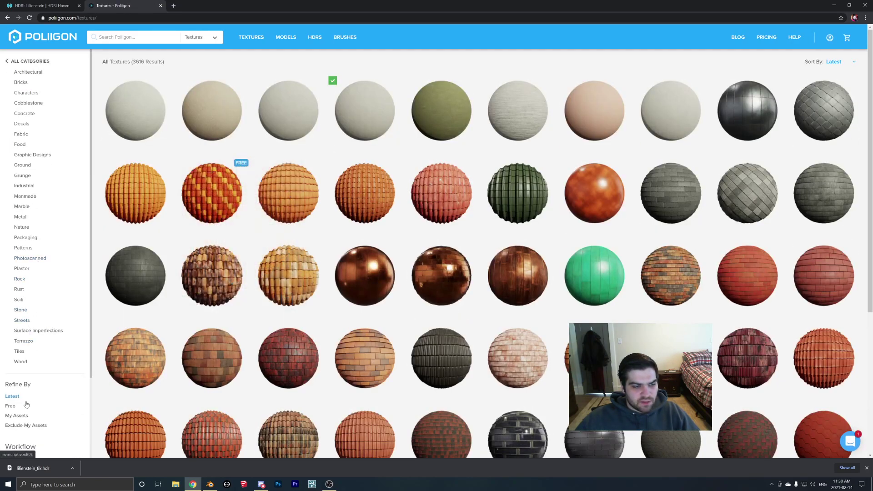
left_click(10, 406)
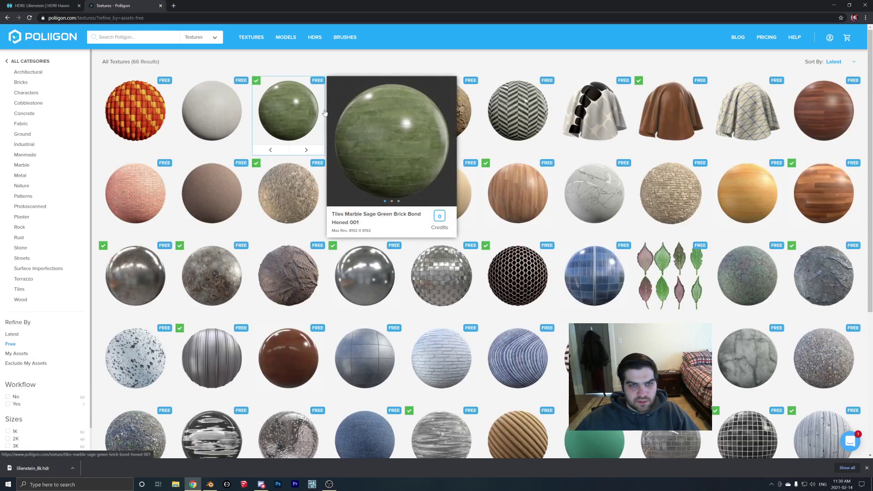
Step: Browse the free textures and download Marble 062 at 3K resolution with all its maps
scroll(500, 182, "down", 4)
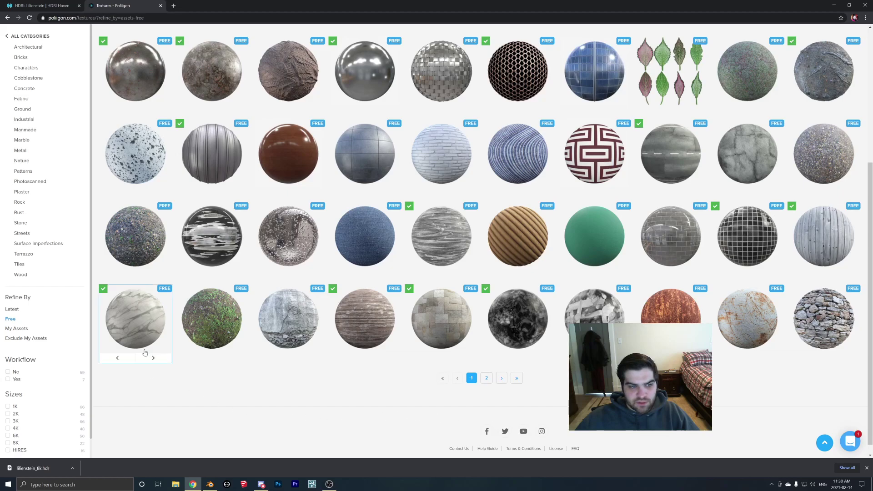
mouse_move(140, 330)
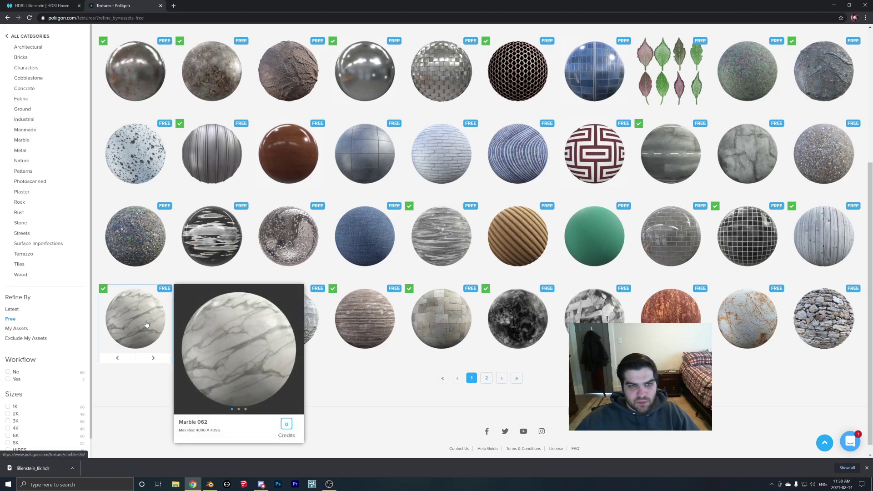
left_click(490, 379)
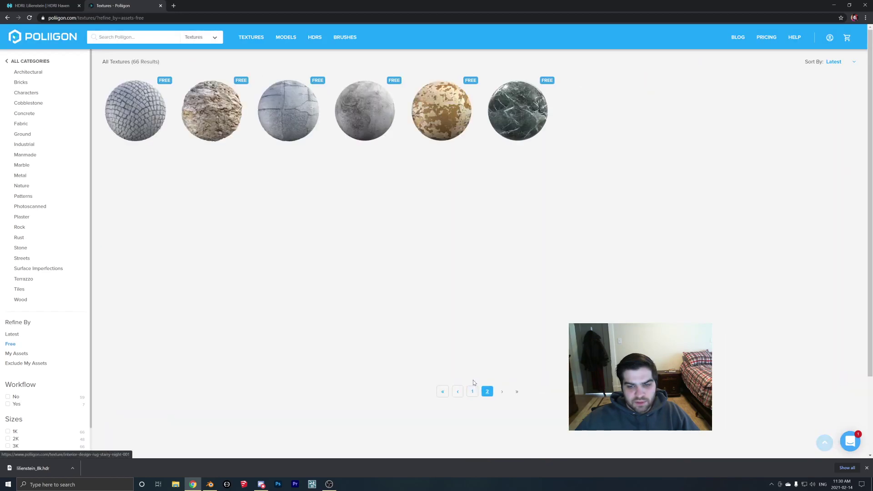
left_click(472, 390)
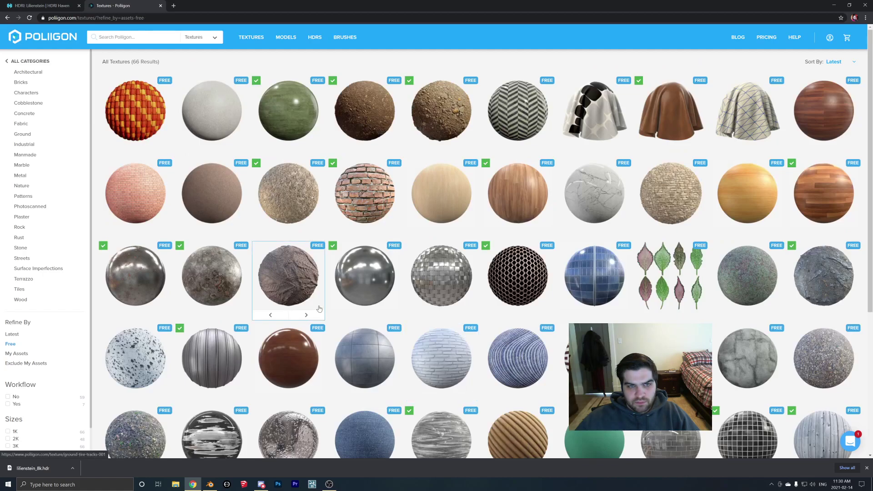
scroll(222, 124, "down", 3)
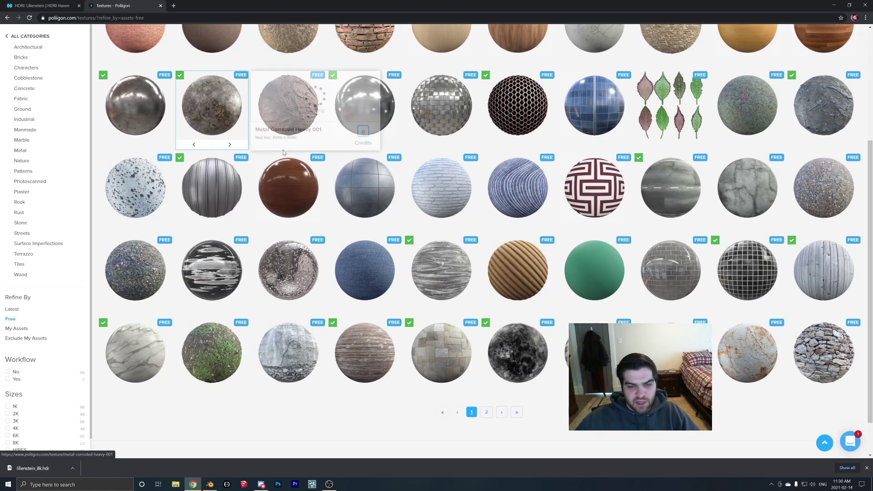
mouse_move(387, 196)
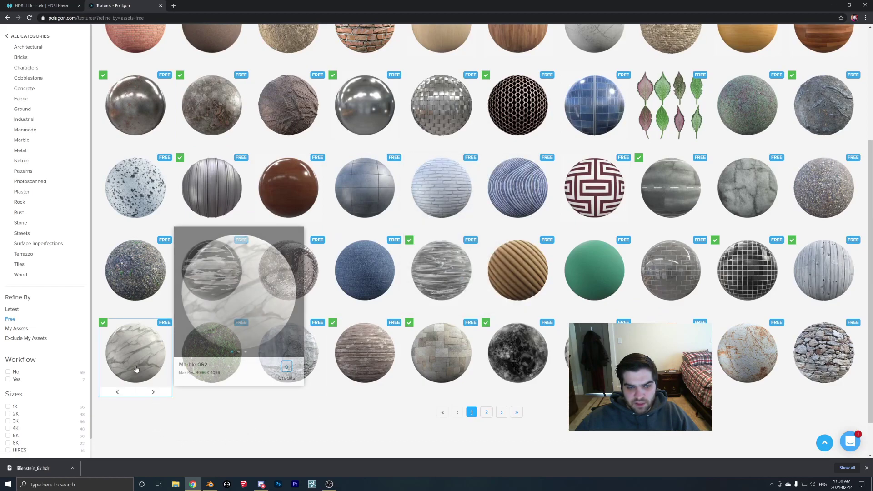
left_click(214, 300)
left_click(176, 101)
left_click(176, 101)
left_click(206, 234)
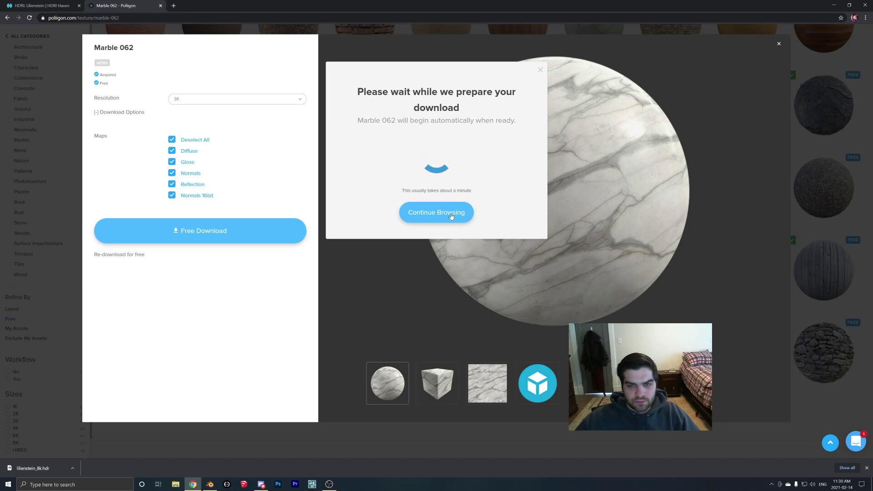
left_click(450, 217)
left_click(779, 43)
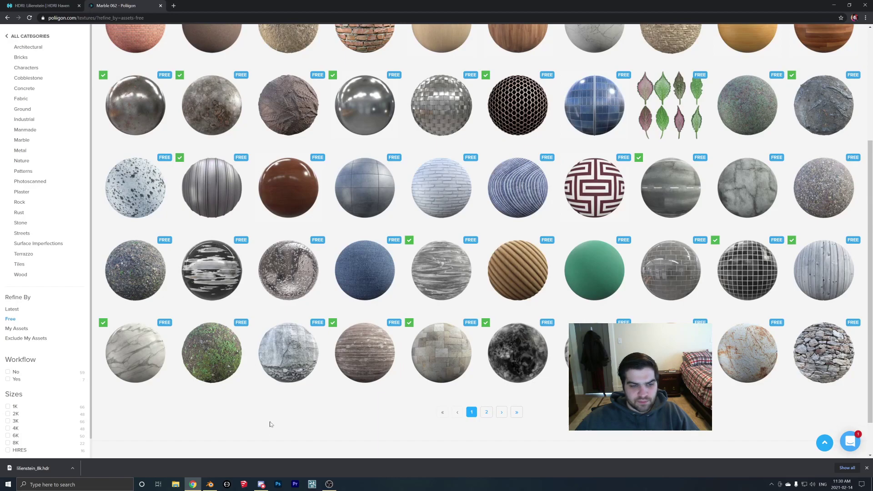
Step: Back in Blender, show the floor object's materials and select its marble floor face in Edit Mode
left_click(210, 484)
middle_click_drag(411, 253, 378, 248)
left_click(729, 300)
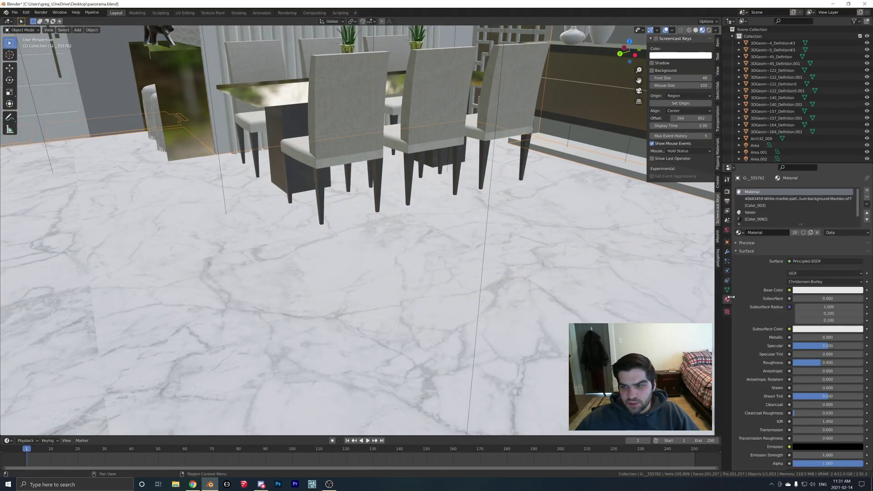
key("Tab")
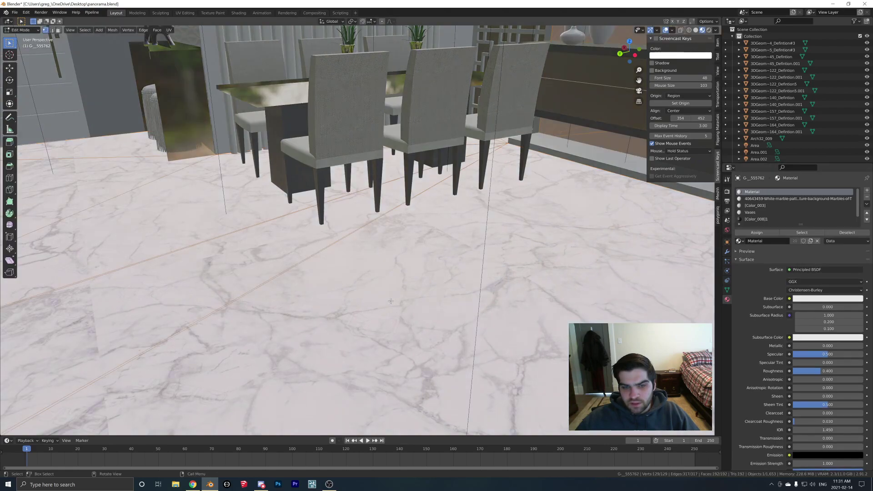
middle_click_drag(382, 297, 352, 415)
key("3")
left_click(353, 415)
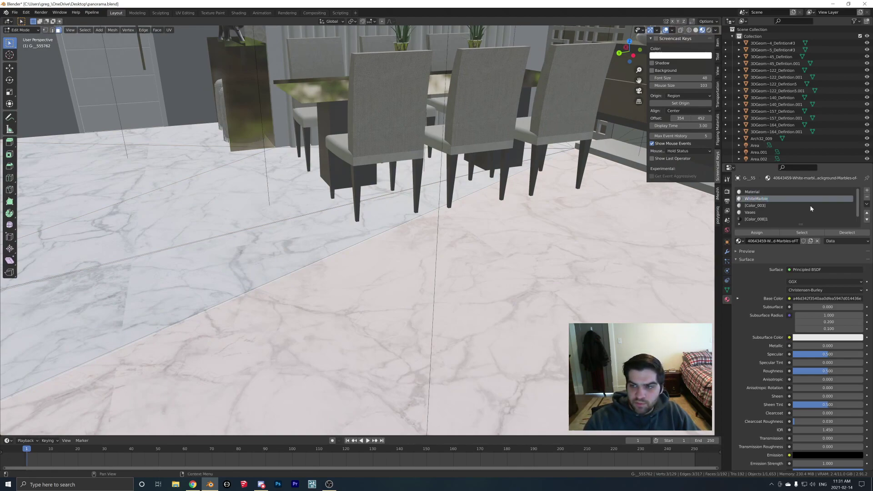
Step: Remove the image texture from the WhiteMarble material's Base Color, leave Edit Mode and switch to the Shading workspace
left_click(789, 307)
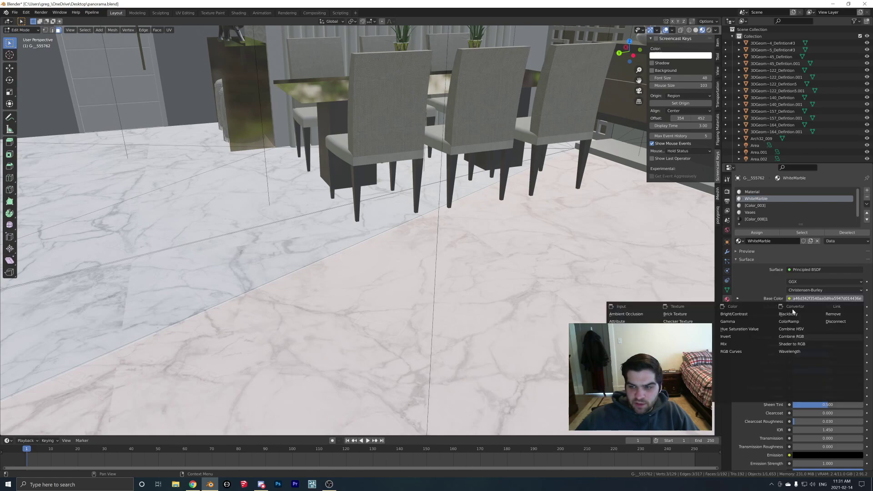
left_click(827, 315)
mouse_move(466, 255)
middle_mouse_down()
mouse_move(430, 255)
mouse_move(443, 243)
mouse_move(378, 226)
mouse_move(427, 319)
middle_mouse_up()
key("Tab")
left_click(238, 14)
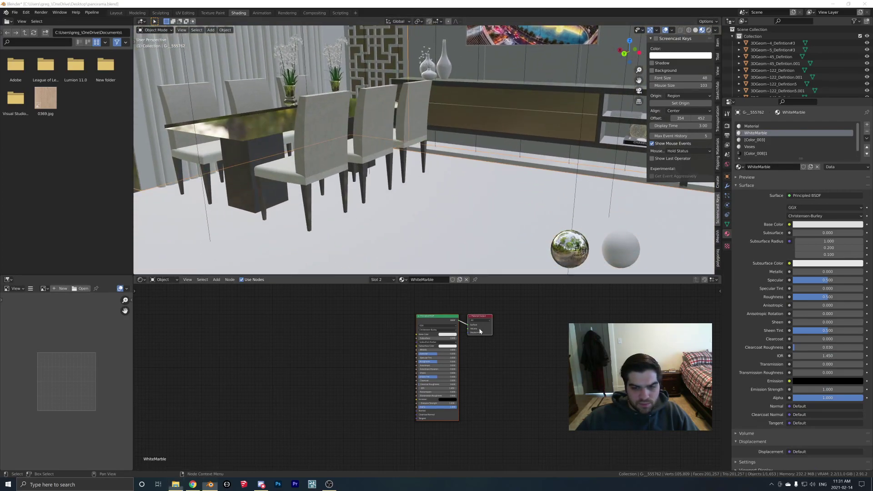
Step: In File Explorer, copy the Marble062 folder out of its zip archive in Downloads and paste it onto the Desktop
key("super+e")
left_click_drag(273, 152, 206, 84)
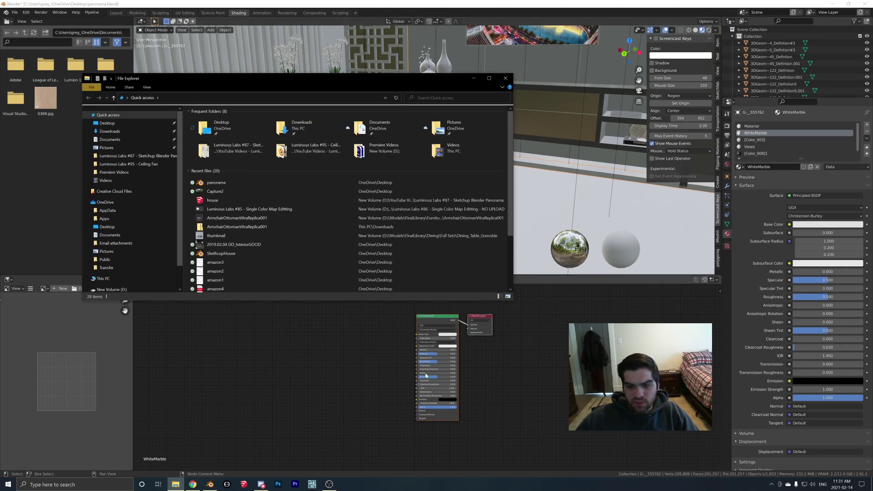
left_click(109, 131)
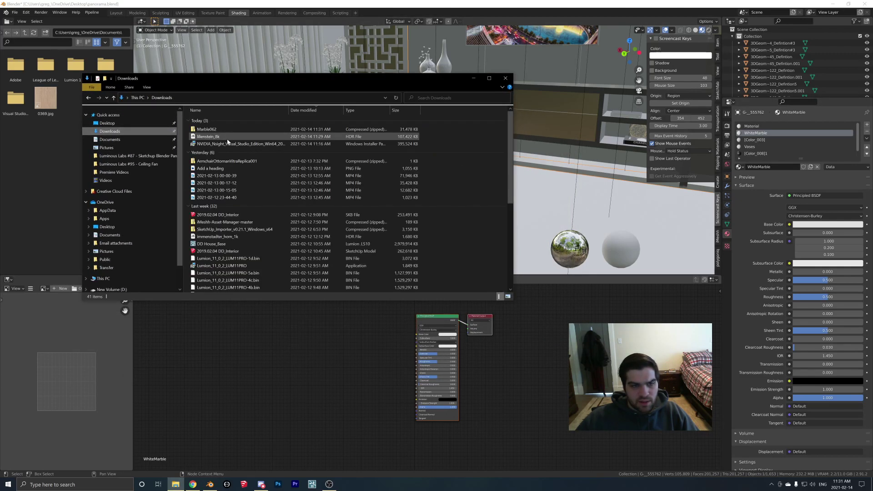
left_click(215, 130)
double_click(215, 130)
right_click(209, 120)
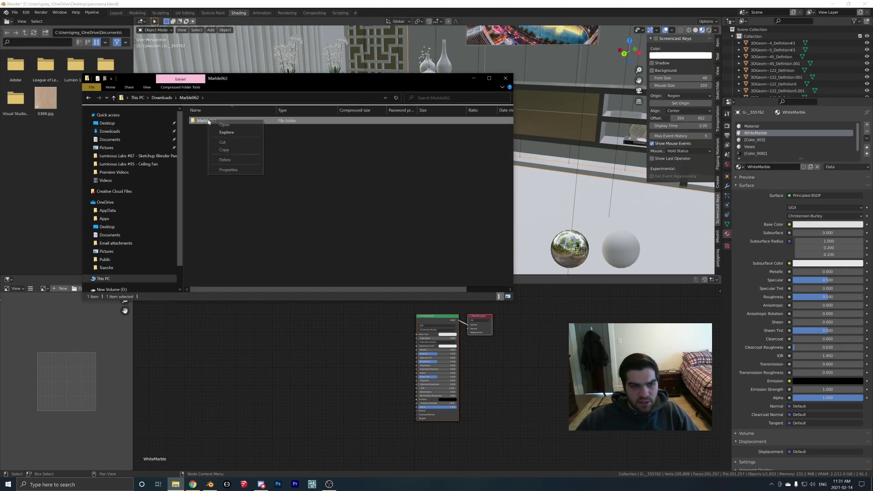
left_click(236, 142)
left_click(107, 123)
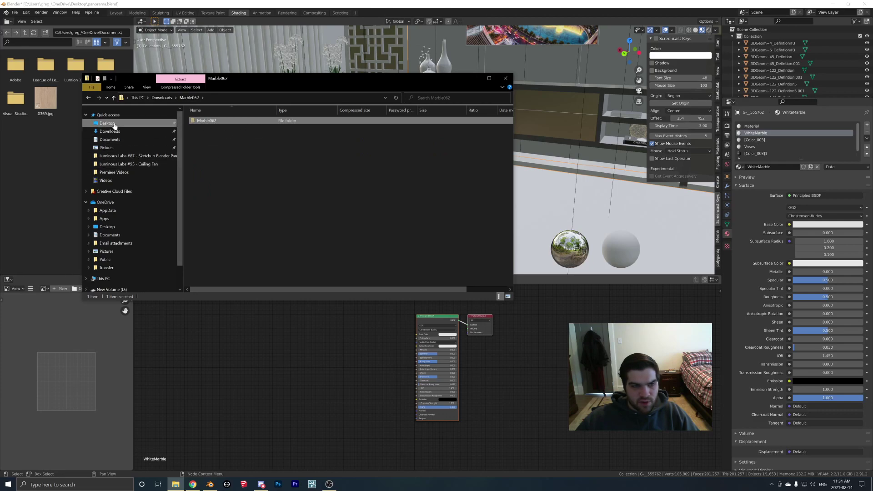
right_click(226, 290)
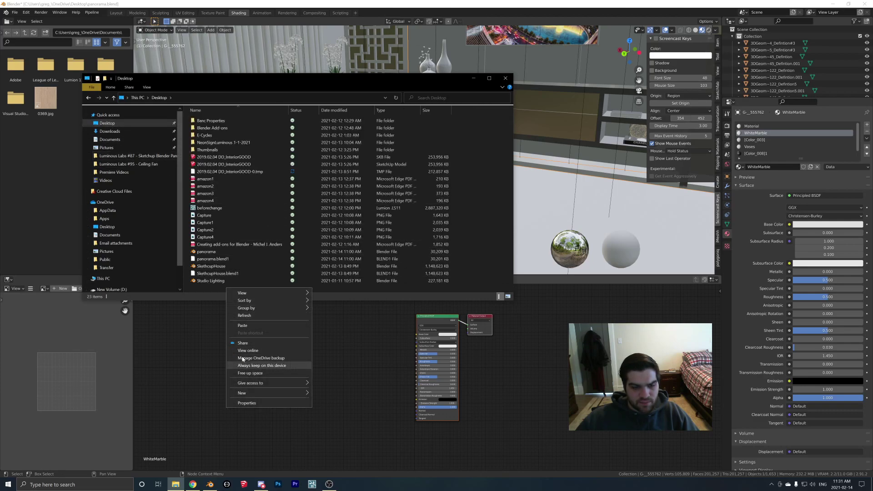
left_click(245, 326)
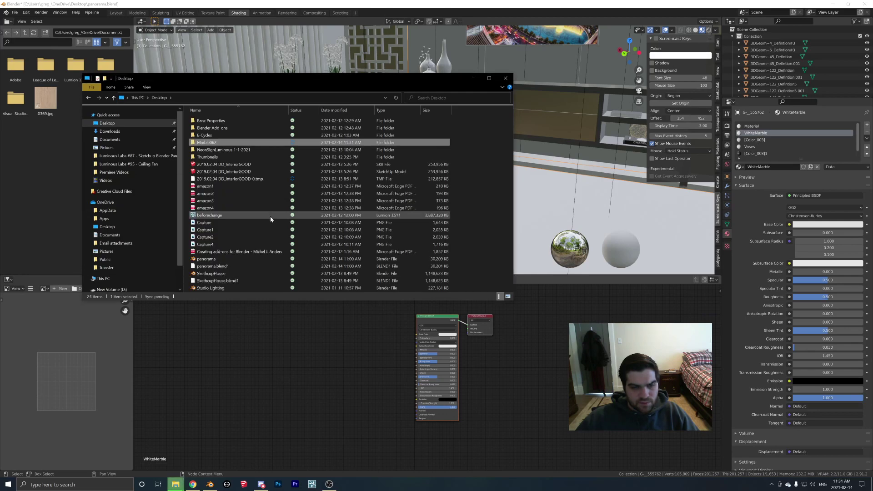
left_click(349, 409)
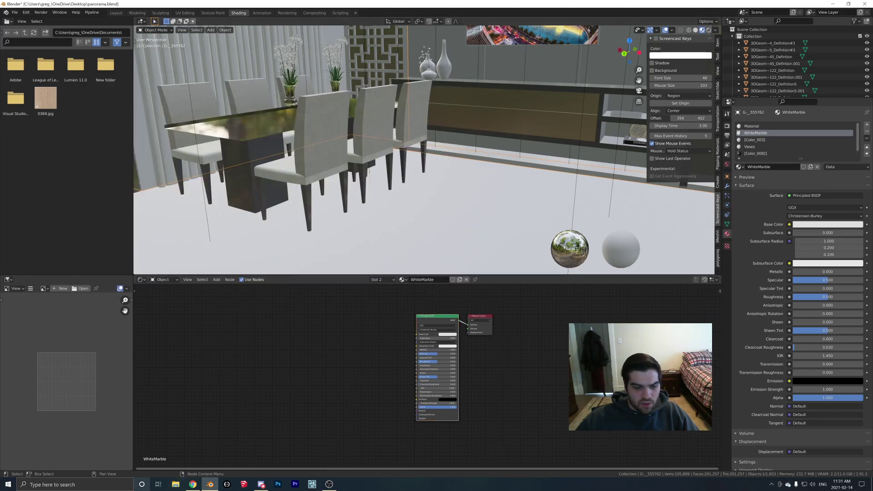
Step: From the Desktop's Marble062/REGULAR/3K folder, add the COL, GLOSS and NRM images as texture nodes in the WhiteMarble material
left_click(175, 485)
left_click(108, 123)
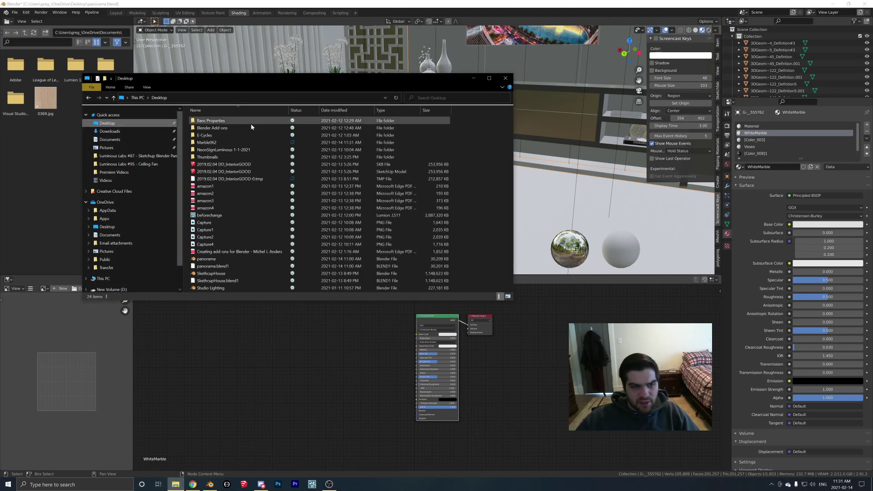
double_click(206, 142)
double_click(208, 128)
double_click(207, 119)
left_click_drag(270, 86, 226, 93)
left_click_drag(155, 136, 258, 370)
left_click_drag(195, 136, 211, 355)
left_click_drag(276, 136, 332, 395)
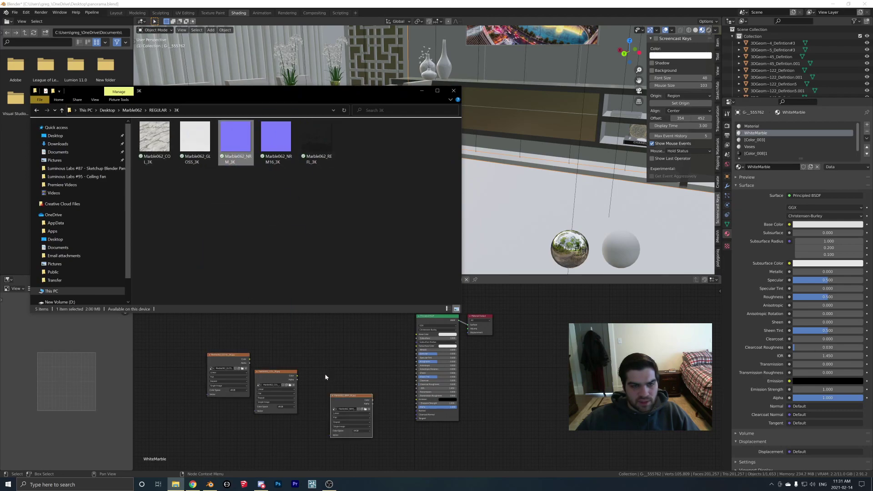
Step: Arrange the COL and GLOSS texture nodes beside the Principled BSDF and connect the COL map to Base Color
left_click(422, 94)
left_click_drag(227, 354, 320, 308)
mouse_move(276, 372)
left_mouse_down()
mouse_move(286, 311)
mouse_move(309, 328)
mouse_move(279, 360)
left_mouse_up()
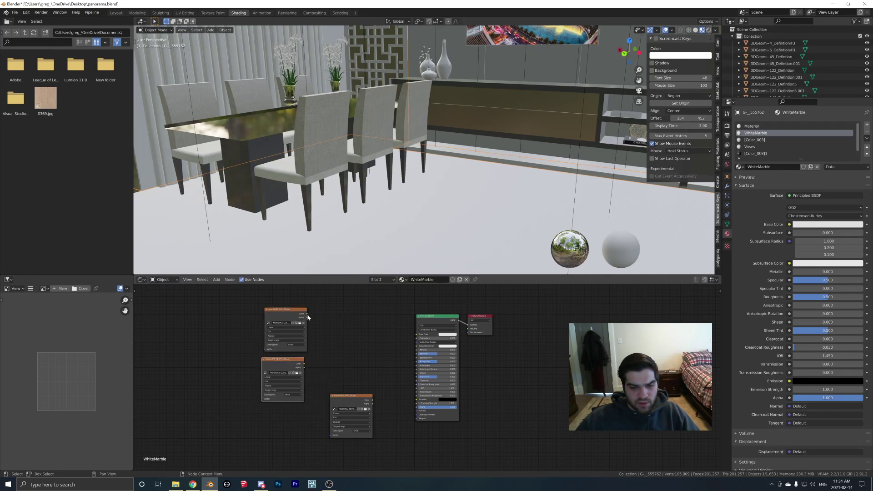
left_click_drag(415, 337, 416, 335)
Step: Set the GLOSS and NRM textures' color space to Non-Color and connect the NRM map to the Normal input
left_click(290, 396)
left_click(292, 411)
left_click_drag(342, 397, 272, 410)
left_click(289, 432)
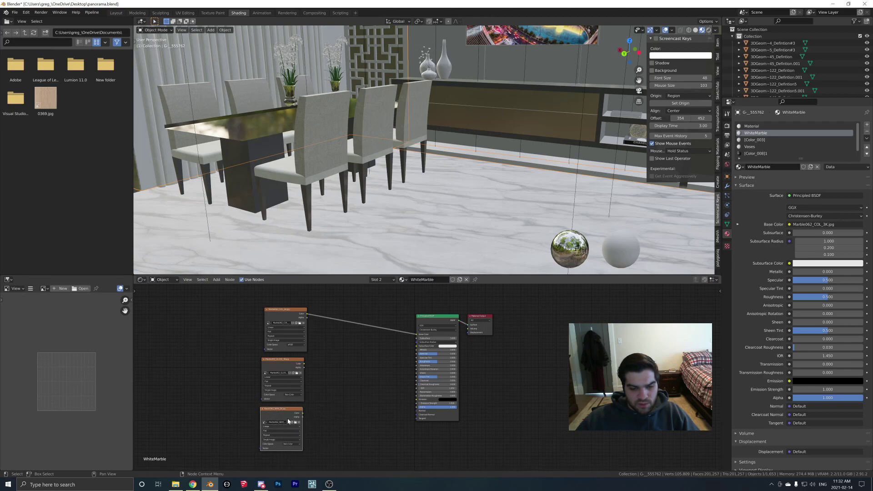
left_click_drag(417, 412, 417, 411)
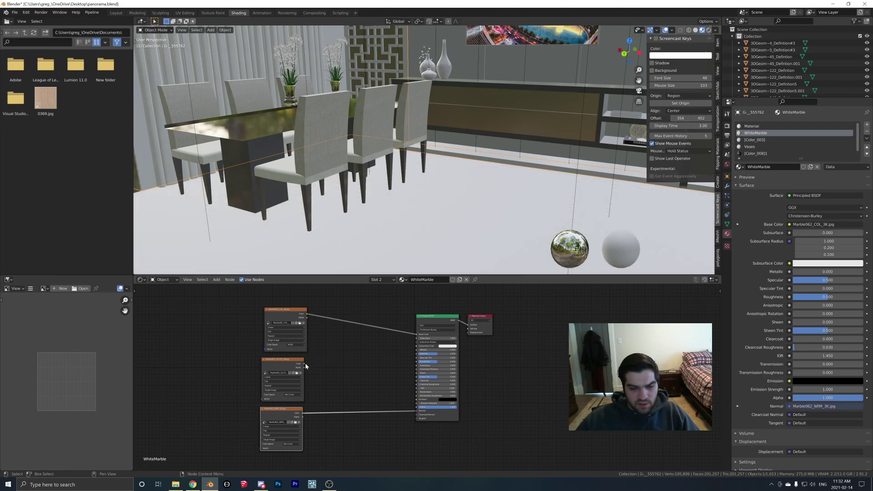
Step: Connect the GLOSS map to Roughness and insert an Invert node on that link
left_click_drag(303, 363, 337, 369)
left_click_drag(419, 364, 417, 362)
key("shift+a")
type("invert")
key("Return")
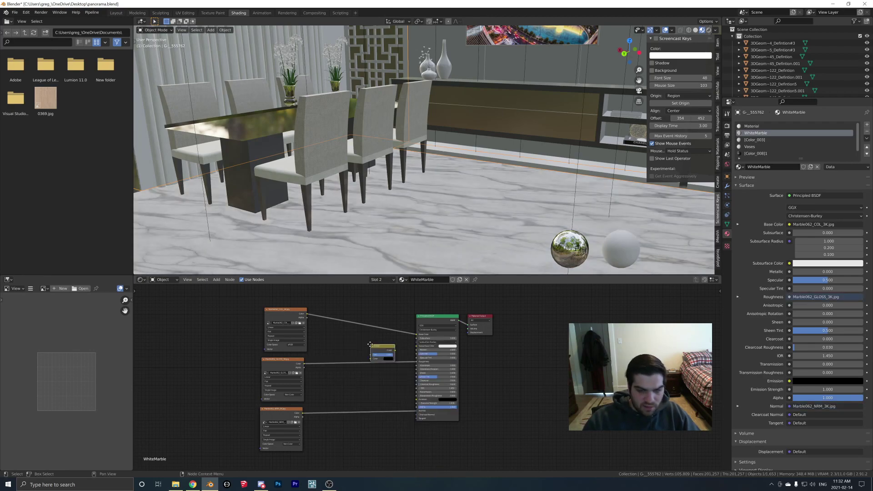
left_click(356, 357)
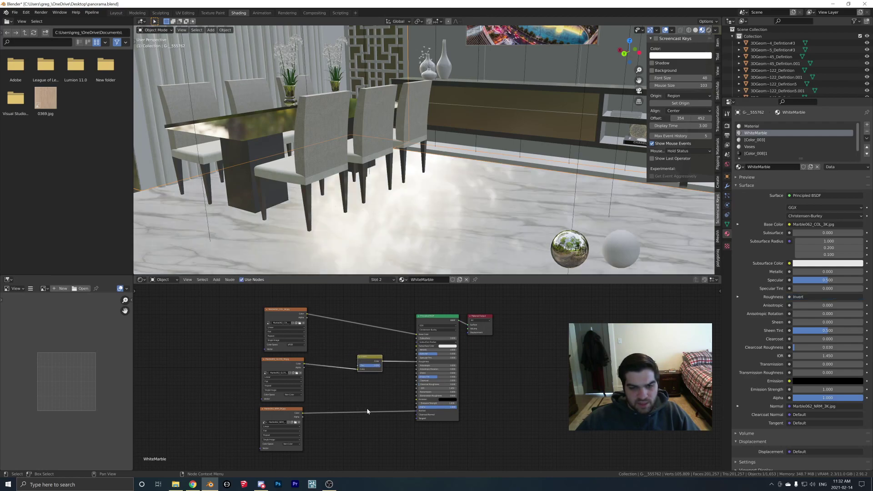
Step: Insert a Normal Map node between the NRM texture and the Principled BSDF's Normal input
middle_click_drag(440, 228, 364, 237)
key("shift+a")
type("normal")
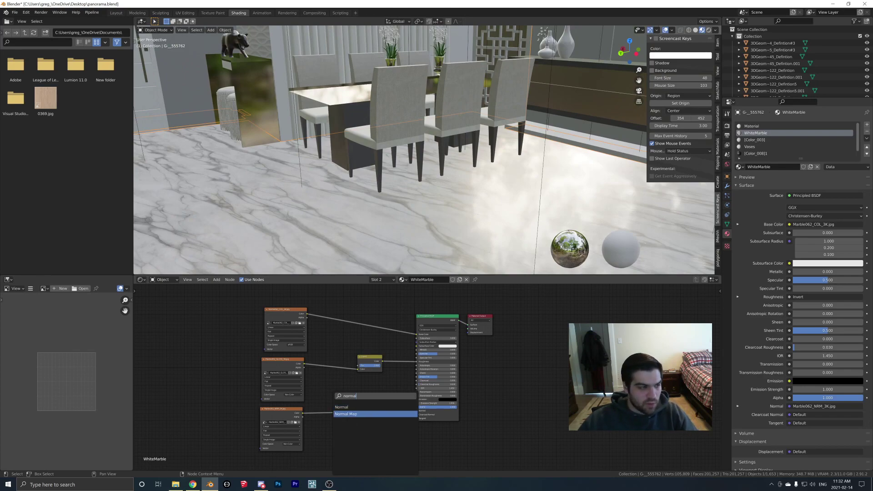
key("Return")
left_click(332, 401)
Step: Lower the Invert node's factor to soften the marble's reflections and inspect the floor from several angles
middle_click_drag(400, 272, 355, 198)
middle_click_drag(485, 195, 396, 170)
left_click_drag(378, 367, 368, 367)
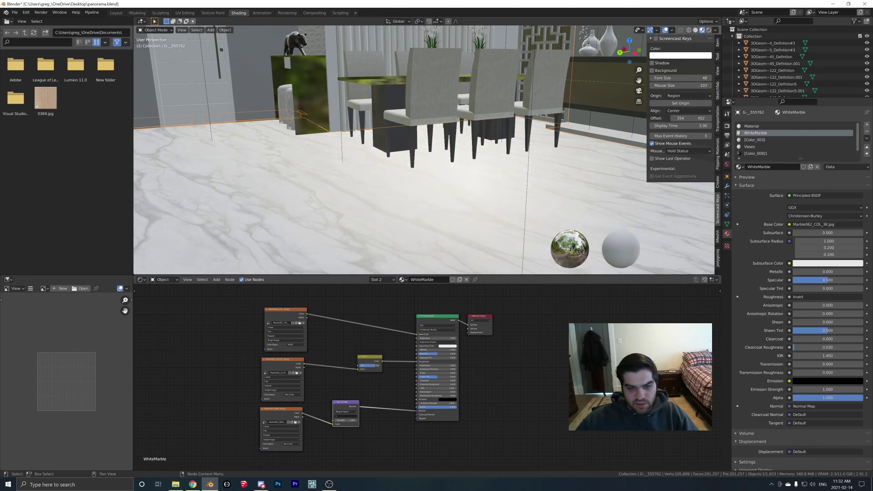
middle_click_drag(454, 186, 382, 179)
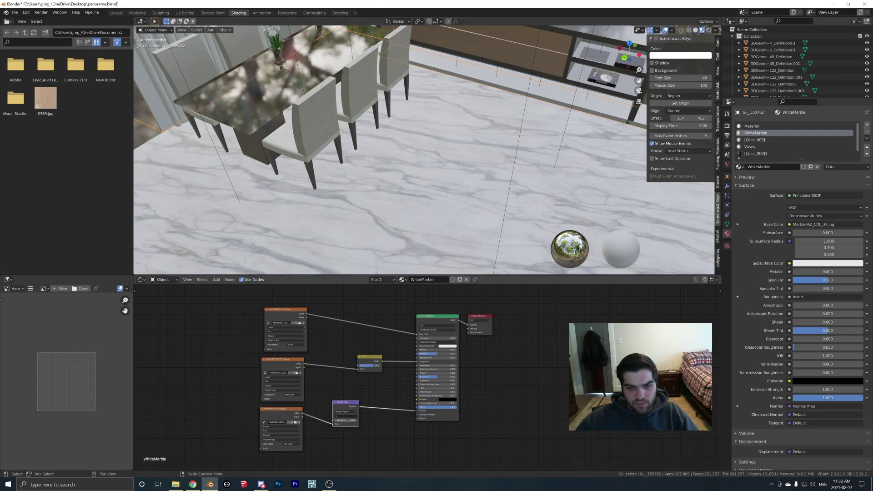
middle_click_drag(460, 192, 438, 240)
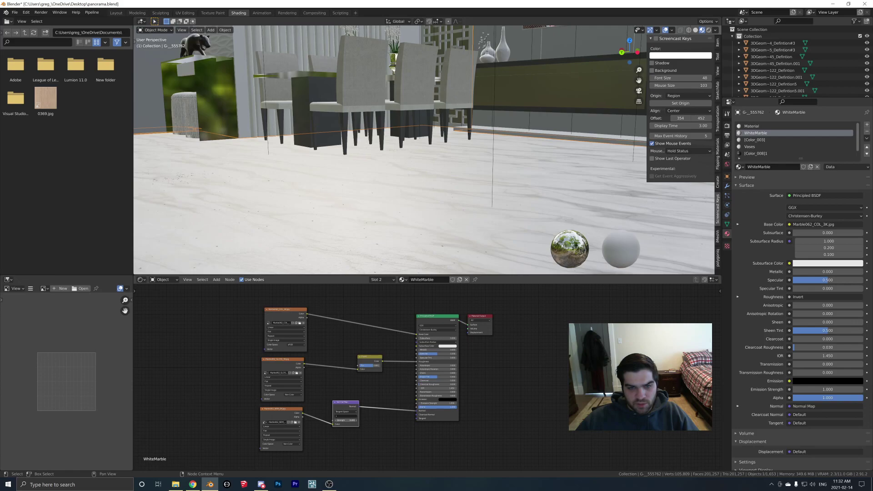
middle_click_drag(415, 200, 455, 163)
scroll(414, 192, "down", 6)
Step: Return to the Layout workspace and add a camera at the 3D cursor on the marble floor
left_click(124, 12)
mouse_move(279, 143)
middle_mouse_down()
mouse_move(358, 125)
mouse_move(359, 236)
mouse_move(273, 263)
mouse_move(283, 233)
mouse_move(386, 263)
middle_mouse_up()
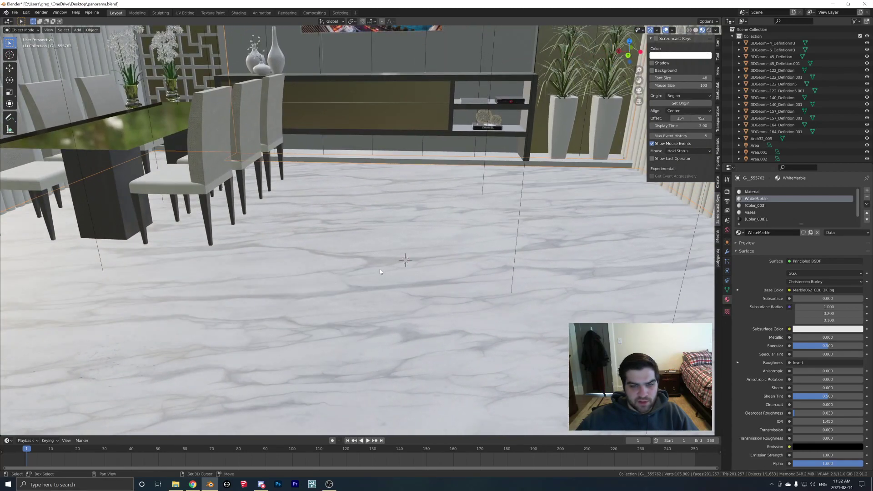
key("shift+a")
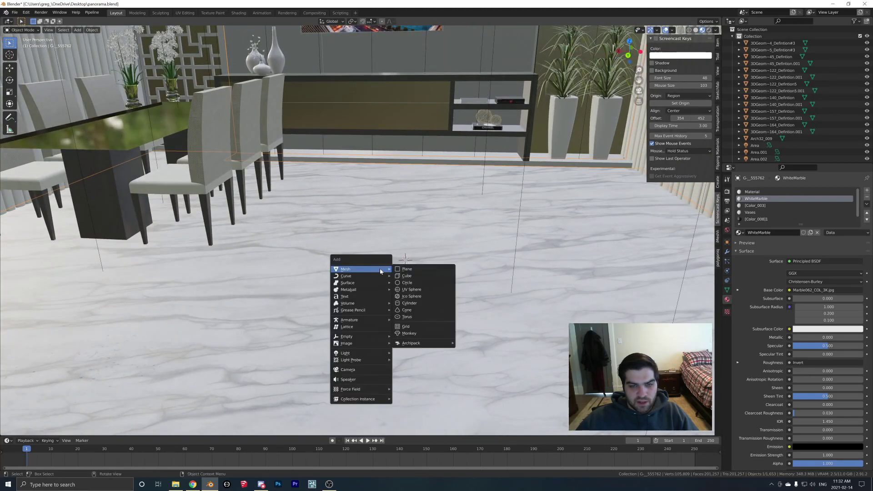
left_click(358, 370)
Step: Delete the old camera floating outside the house
scroll(394, 287, "down", 10)
left_click(478, 122)
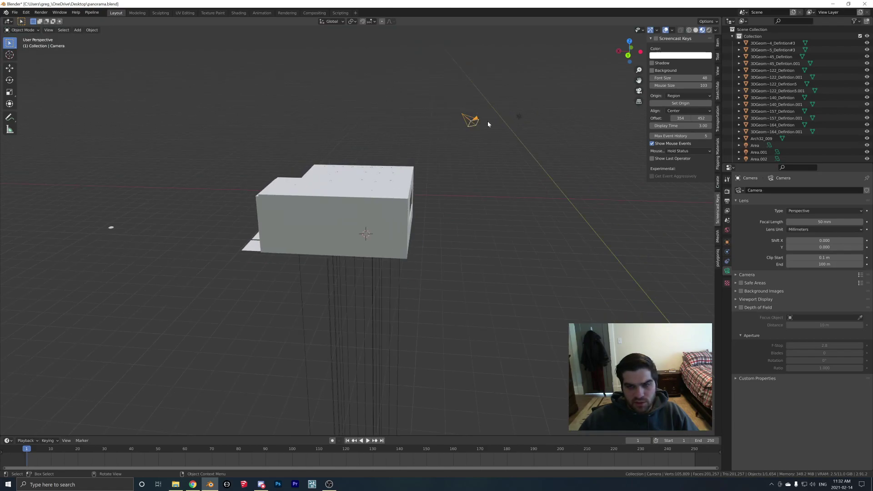
key("Delete")
Step: Select the new camera on the marble floor inside the room and raise it slightly along the Z axis
scroll(423, 196, "up", 8)
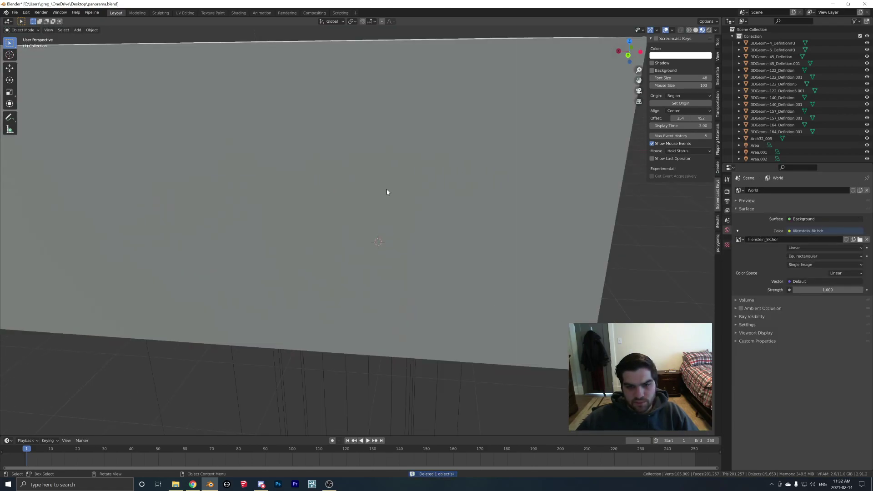
scroll(387, 190, "up", 10)
left_click(400, 115)
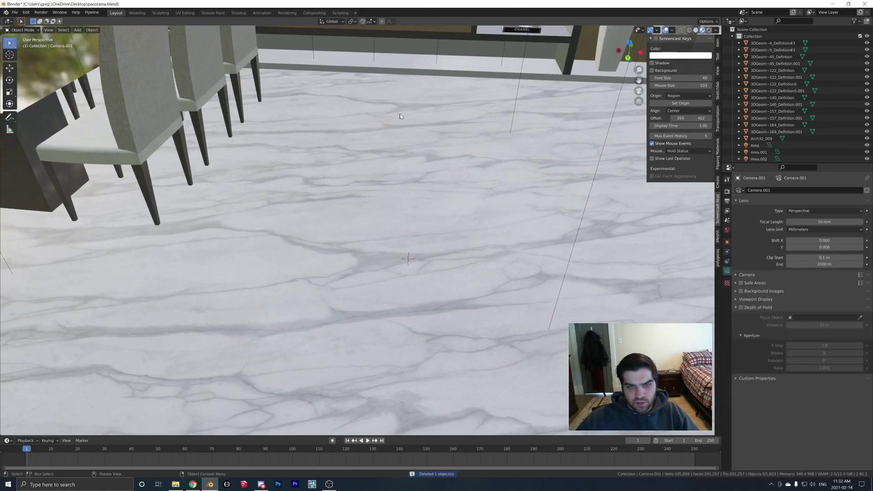
key("g")
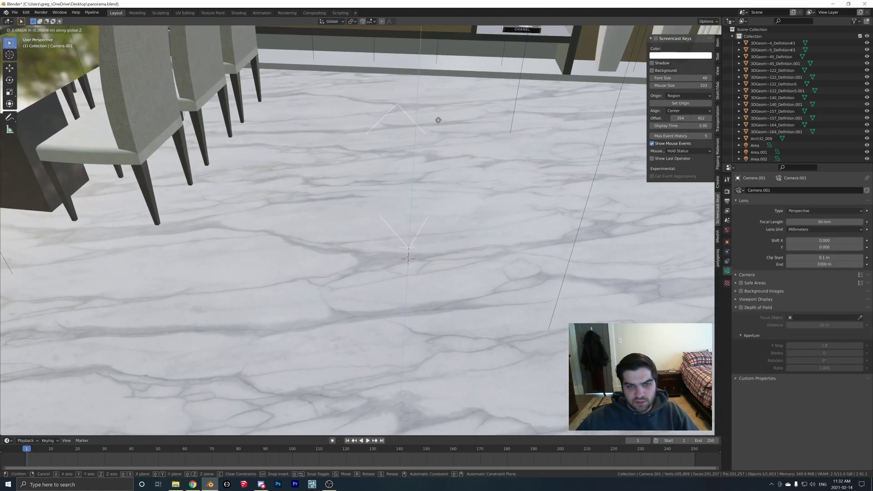
left_click(413, 144)
middle_click_drag(413, 143, 538, 75)
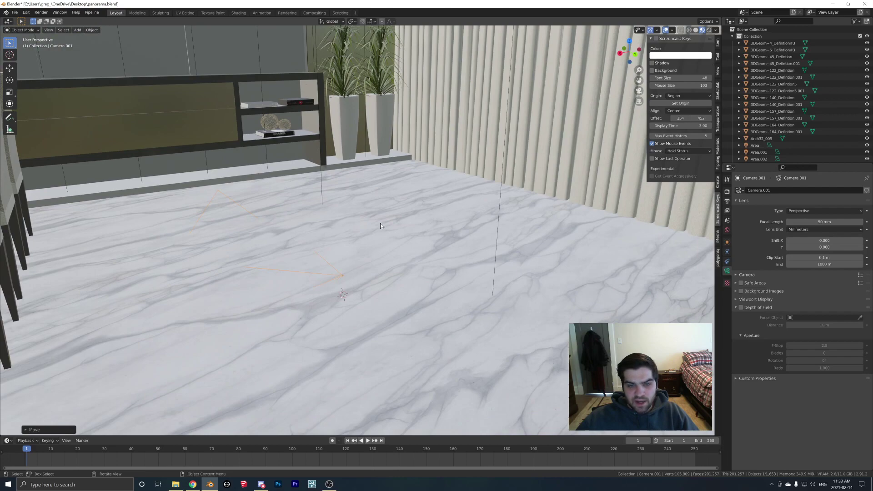
middle_click_drag(380, 223, 310, 209)
Step: Show the camera's transform values and set its Z location to 1.6 m
left_click(718, 42)
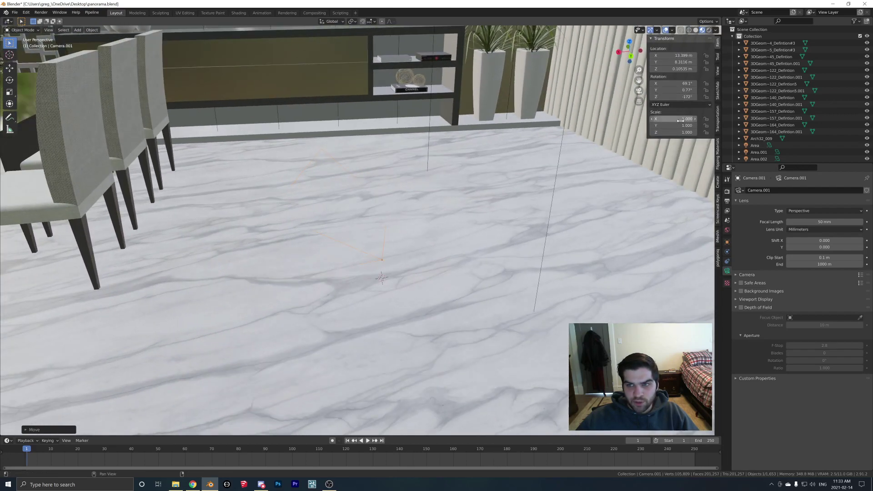
left_click(672, 69)
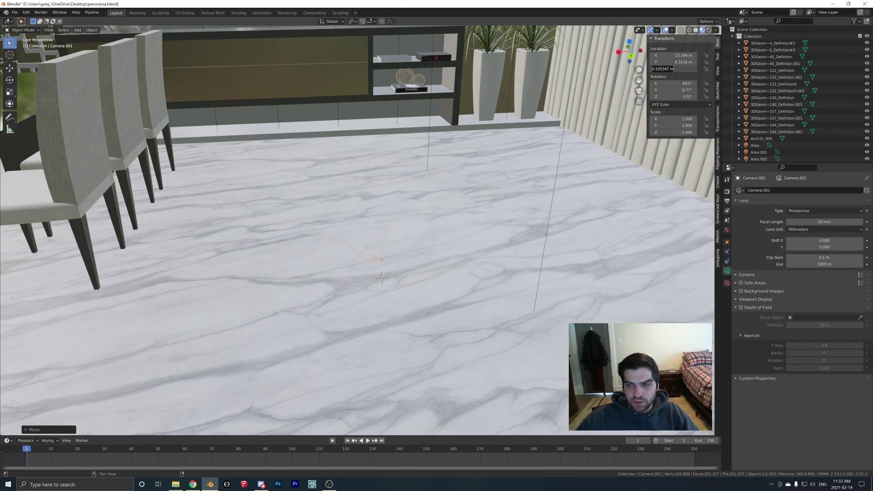
type("1.6m")
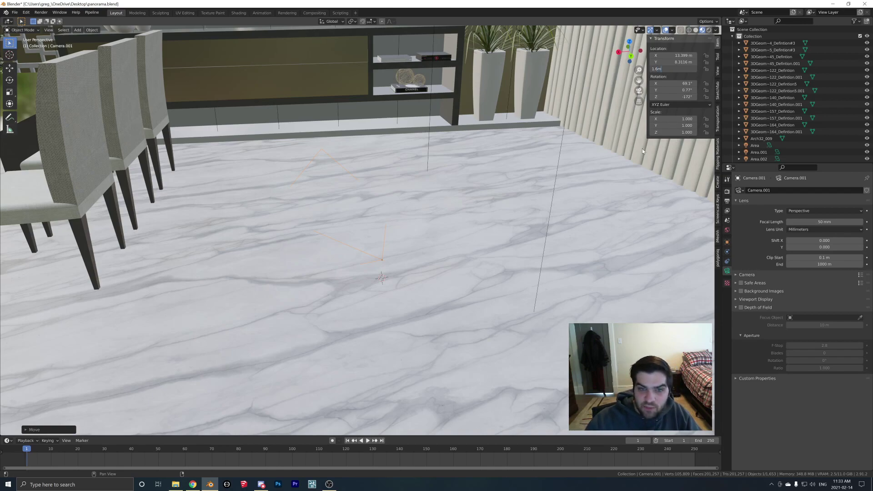
key("Return")
middle_click_drag(395, 150, 372, 257)
Step: Set the camera's X rotation to 90° and its Y rotation to 0°
left_click(673, 84)
type("90")
key("Return")
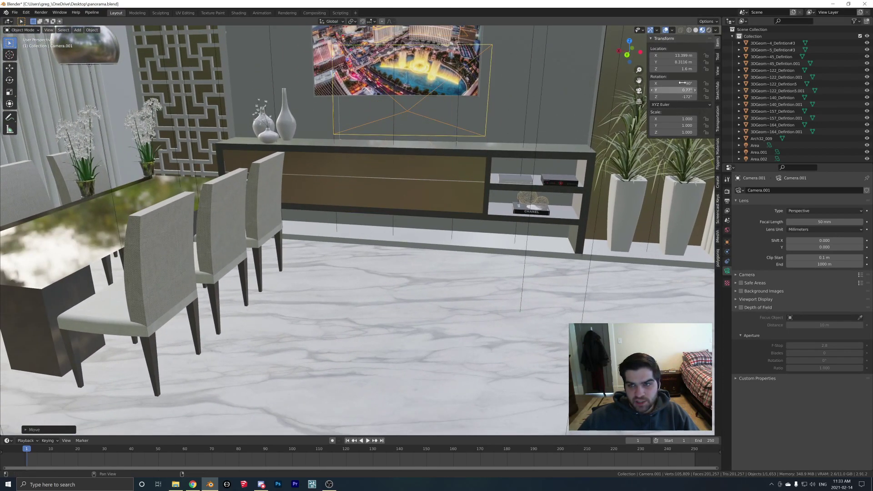
left_click(668, 90)
type("0231d")
key("Return")
Step: Try a Z rotation of 0° for the camera, check its direction and set the Z rotation to 180°
left_click(669, 97)
type("0")
key("Return")
middle_click_drag(389, 117, 374, 140)
left_click(673, 97)
type("180")
key("Return")
middle_click_drag(435, 165, 469, 208)
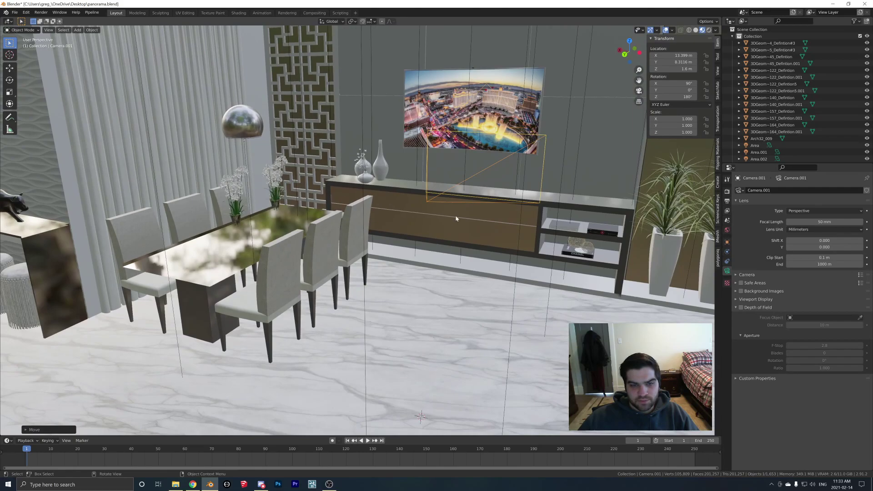
Step: Raise the camera's Z location to 1.7 m
middle_click_drag(347, 202, 354, 183)
left_click_drag(677, 69, 686, 69)
middle_click_drag(591, 191, 454, 205)
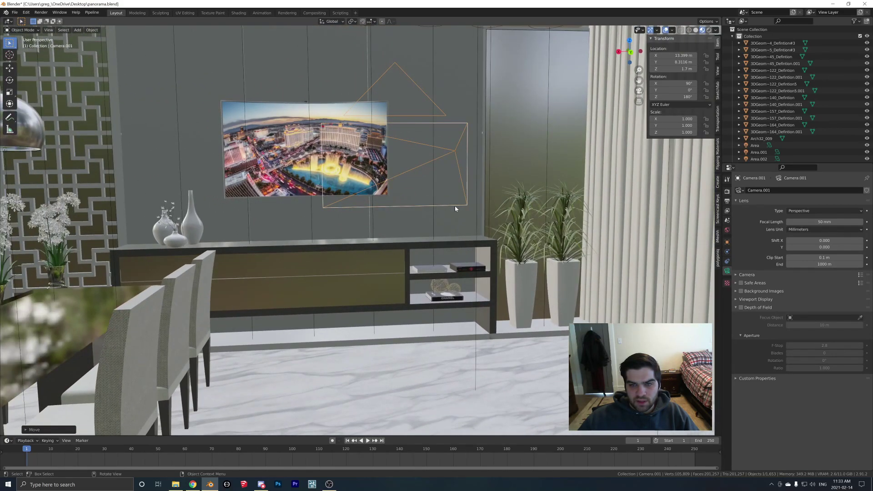
Step: Show the World properties
scroll(454, 205, "up", 3)
scroll(450, 203, "down", 5)
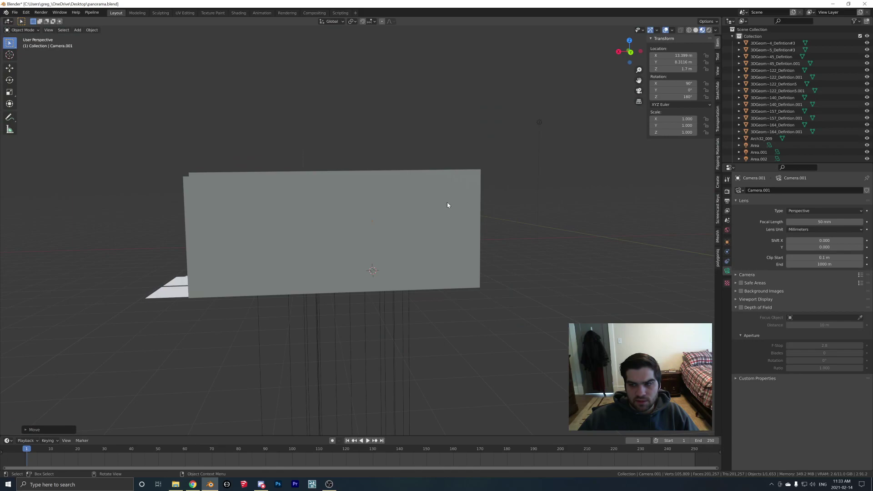
scroll(446, 202, "up", 3)
left_click(726, 230)
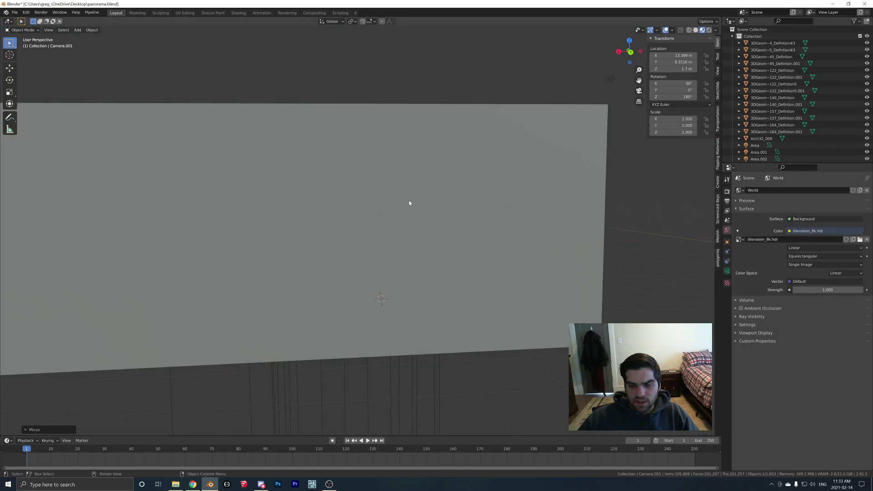
Step: Look through the camera, show the render settings and preview the camera view with rendered shading
scroll(411, 202, "down", 5)
middle_click_drag(385, 210, 384, 232)
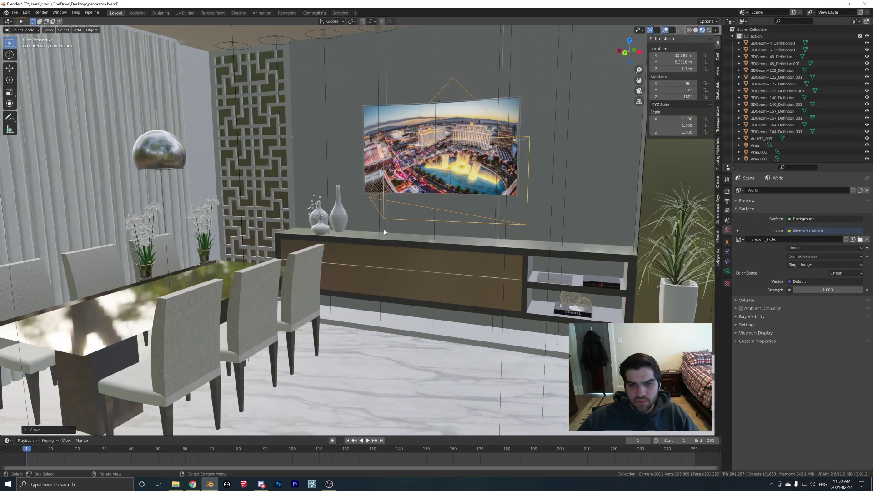
key("KP_0")
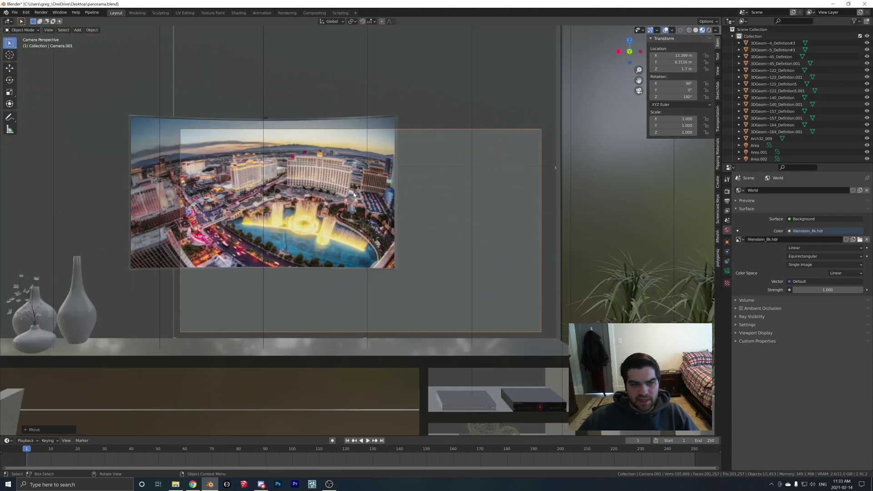
left_click(727, 191)
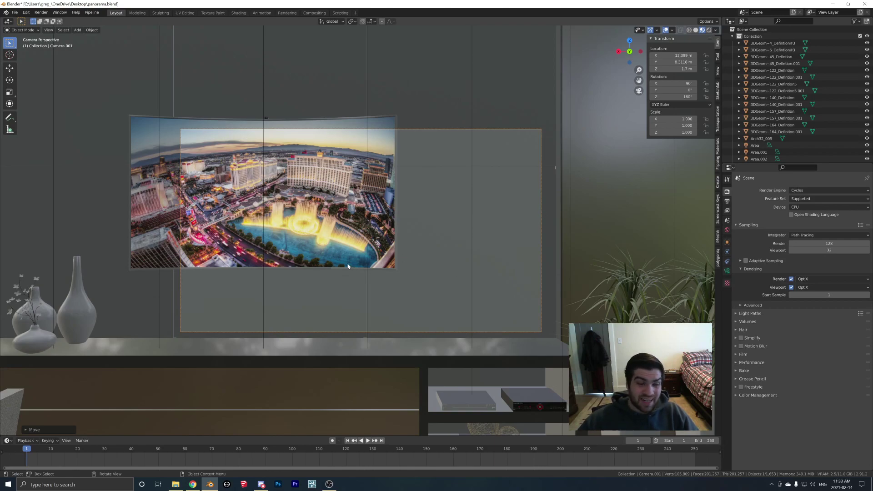
key("z")
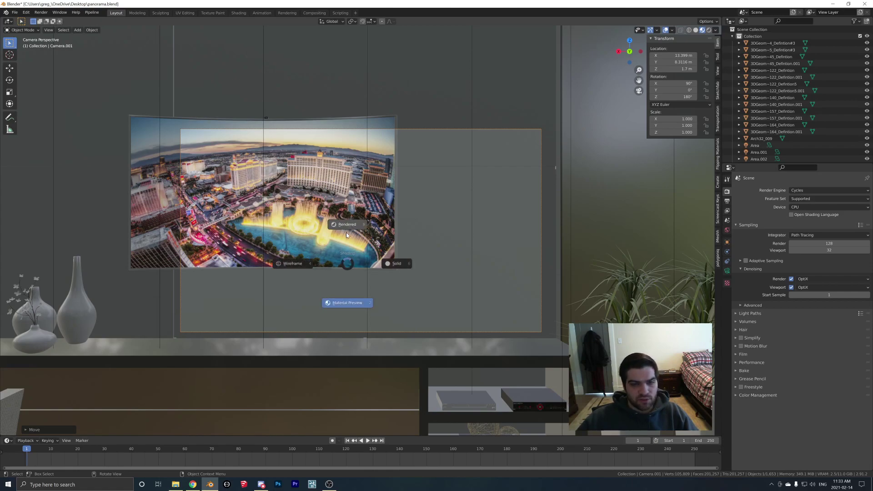
left_click(345, 229)
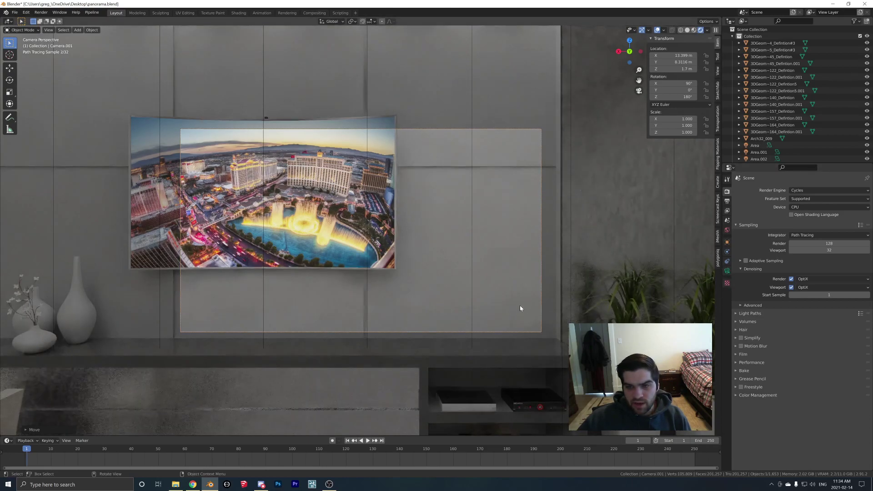
left_click(561, 236)
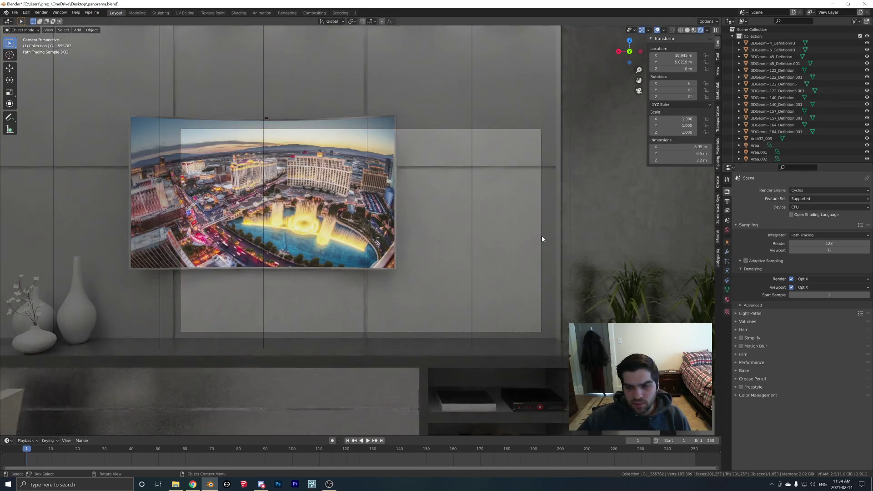
left_click(634, 296)
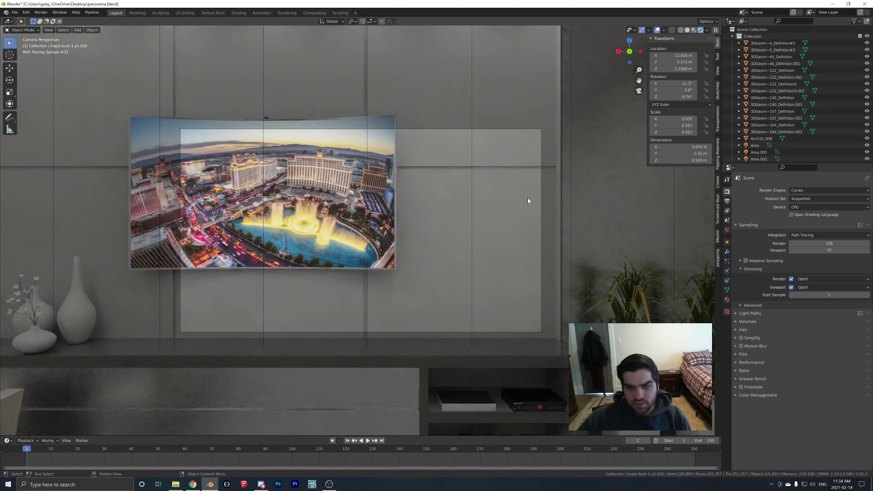
left_click(541, 151)
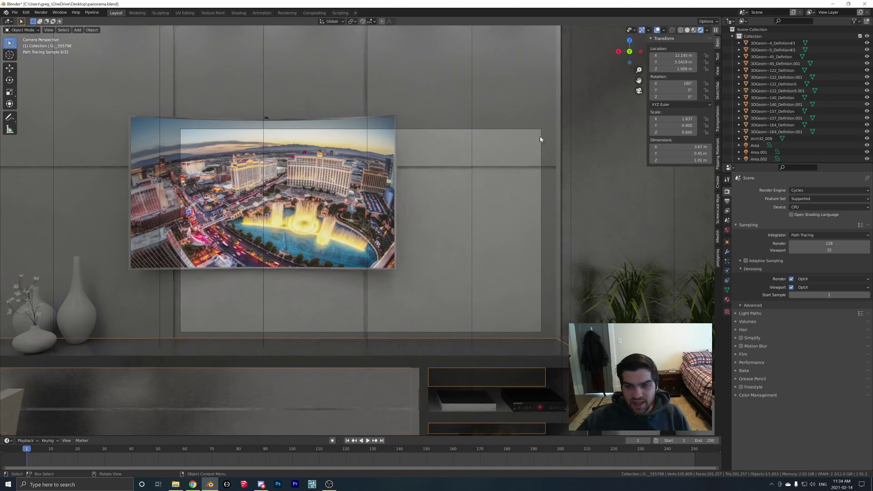
left_click(269, 178)
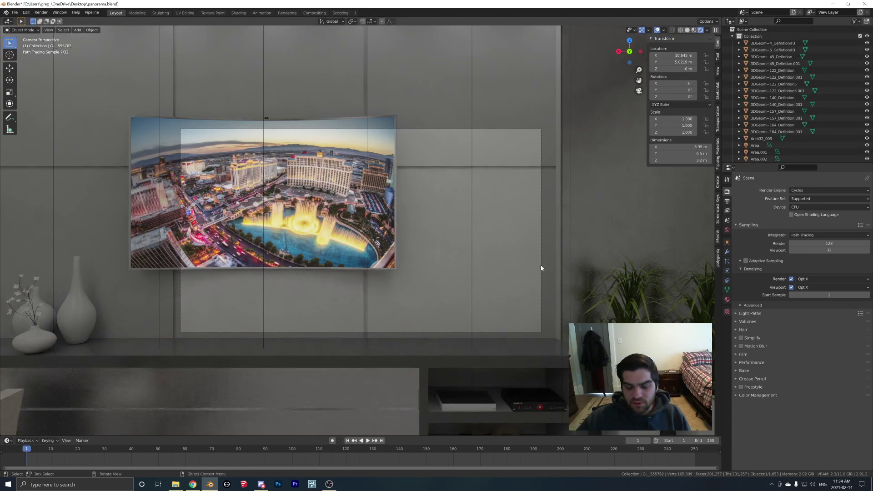
Step: Filter the scene collection by "camera" and select Camera.001
left_click(799, 21)
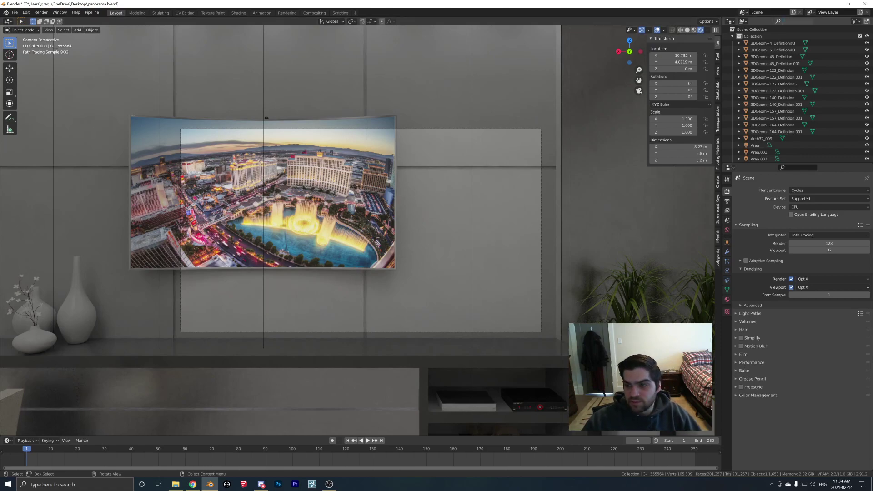
type("c")
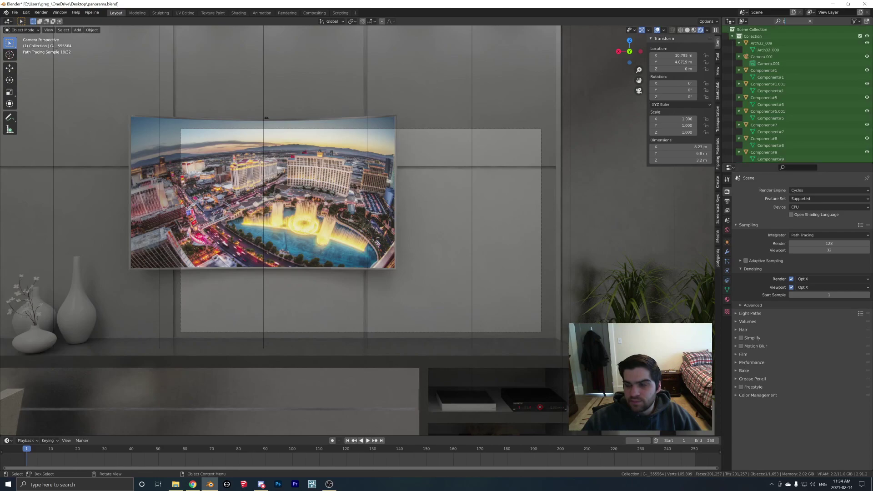
type("amera")
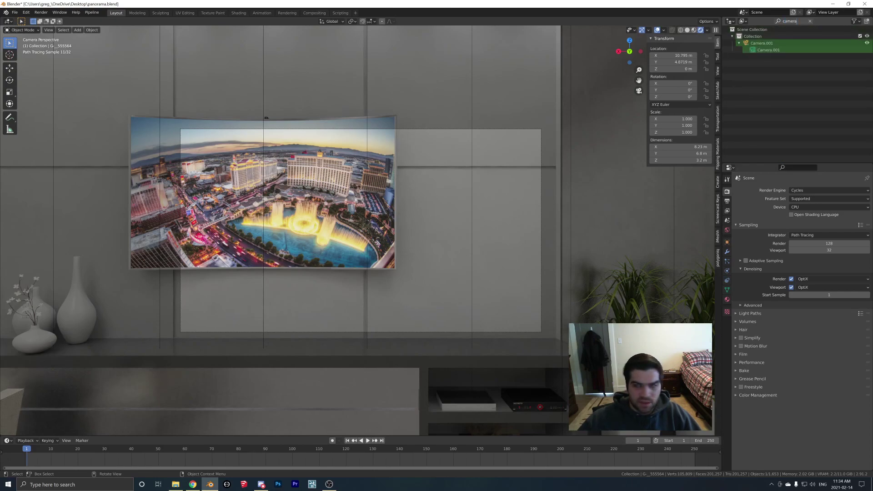
key("Return")
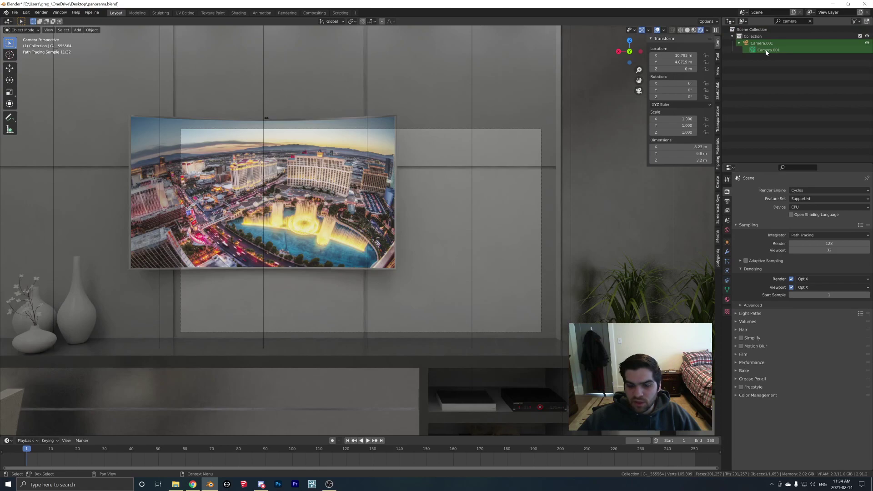
left_click(768, 50)
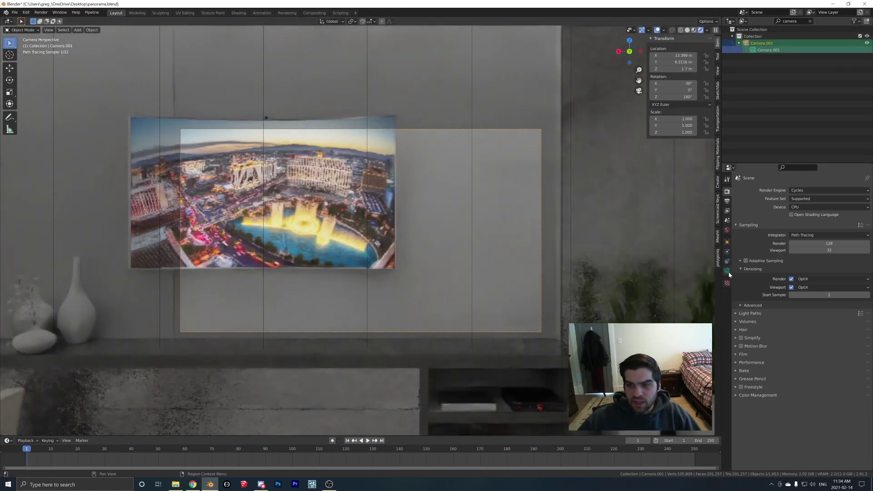
Step: Set the camera's lens type to Panoramic and its panorama type to Equirectangular
left_click(727, 271)
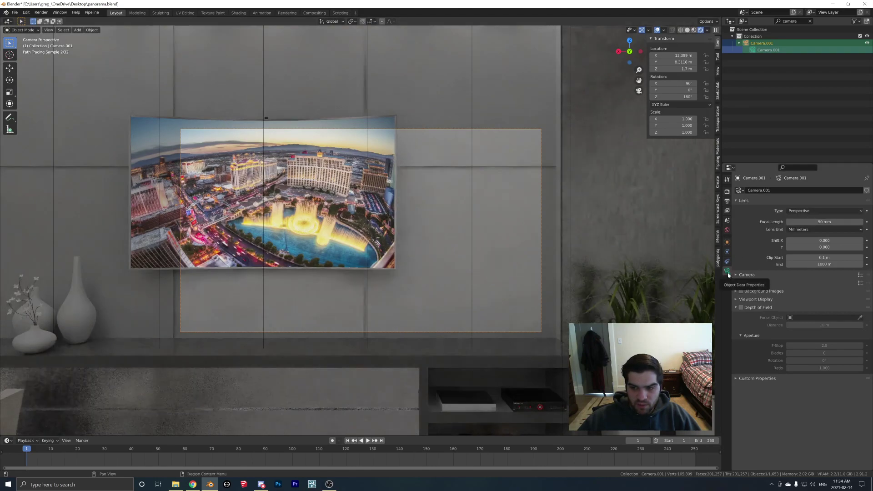
left_click(801, 210)
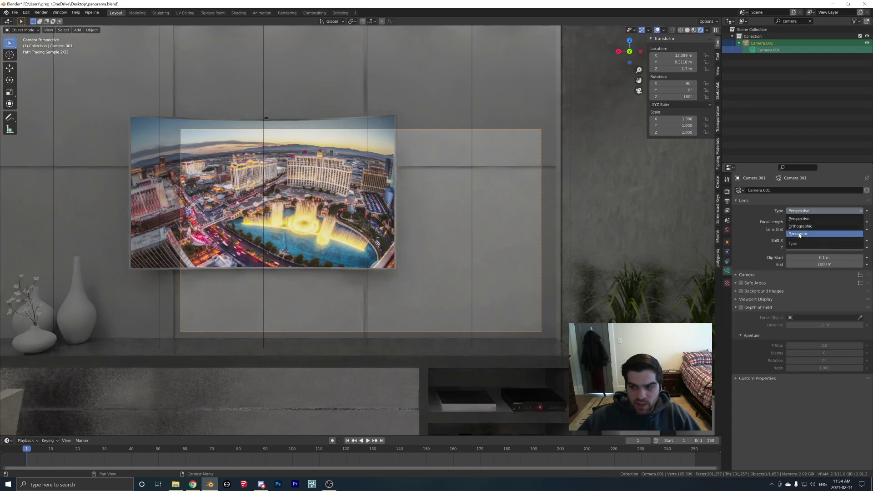
left_click(803, 229)
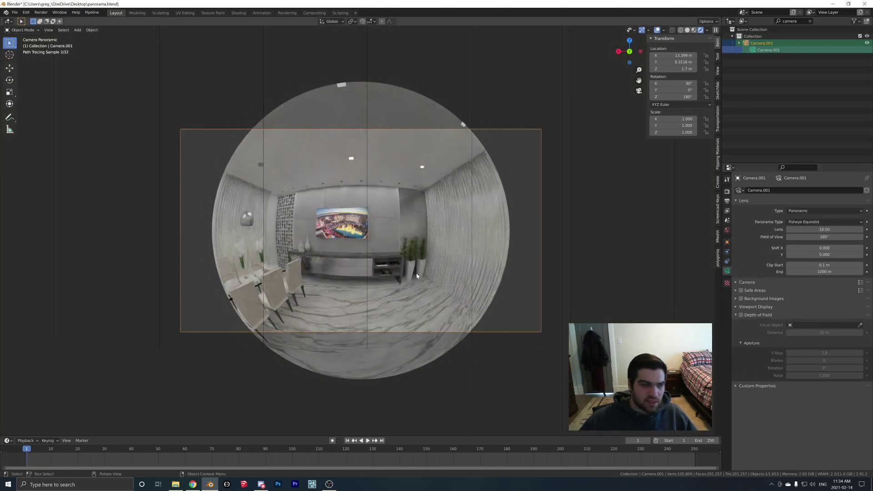
left_click(806, 223)
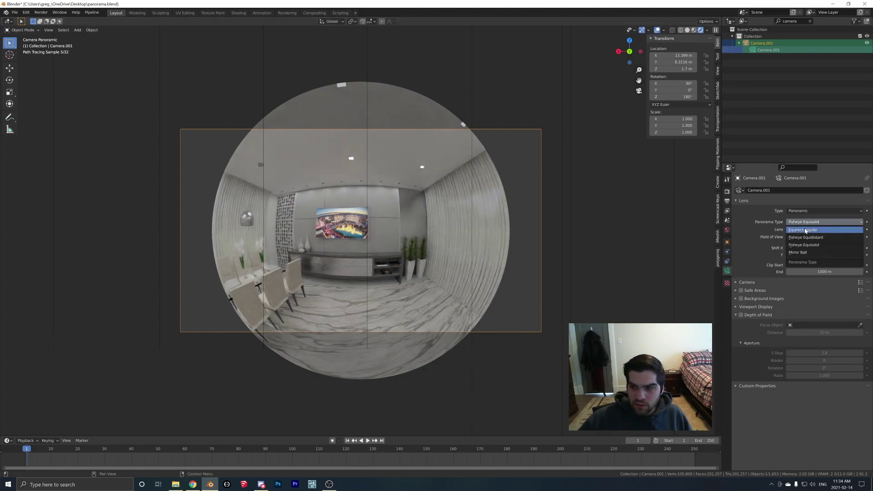
left_click(804, 224)
left_click(804, 224)
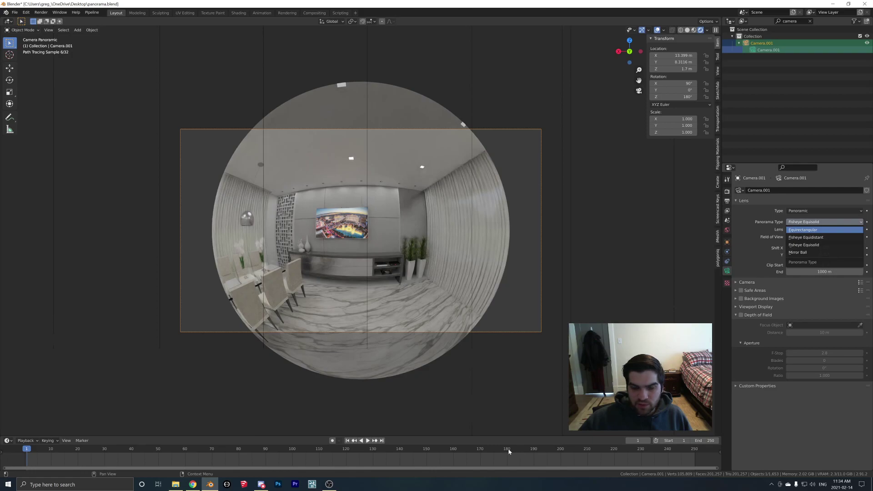
left_click(802, 230)
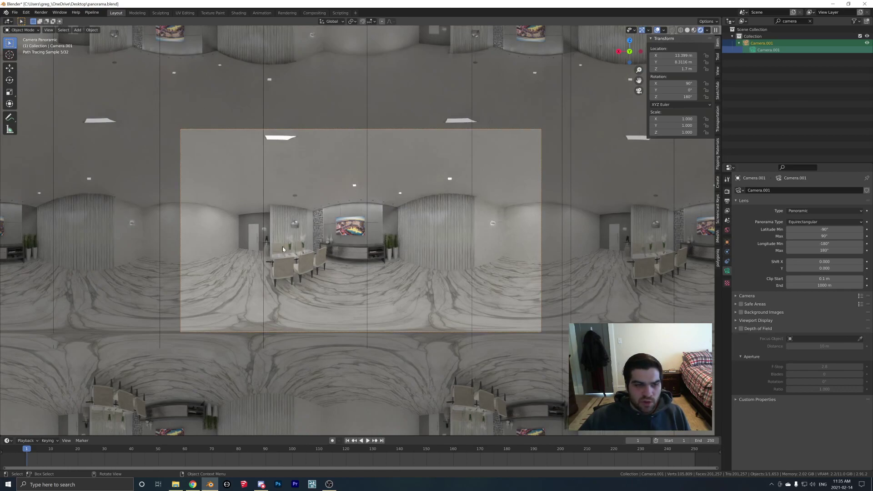
Step: Switch the viewport to solid shading and leave the camera view for a free perspective of the room
left_click(341, 229)
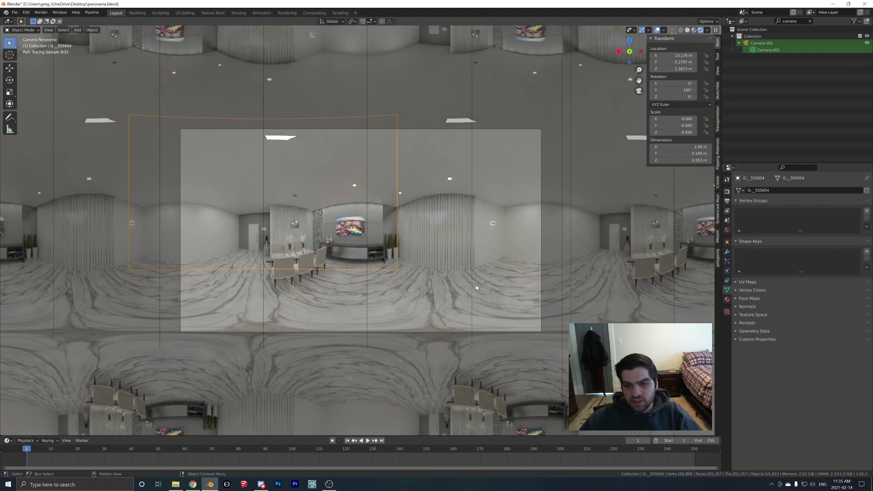
key("z")
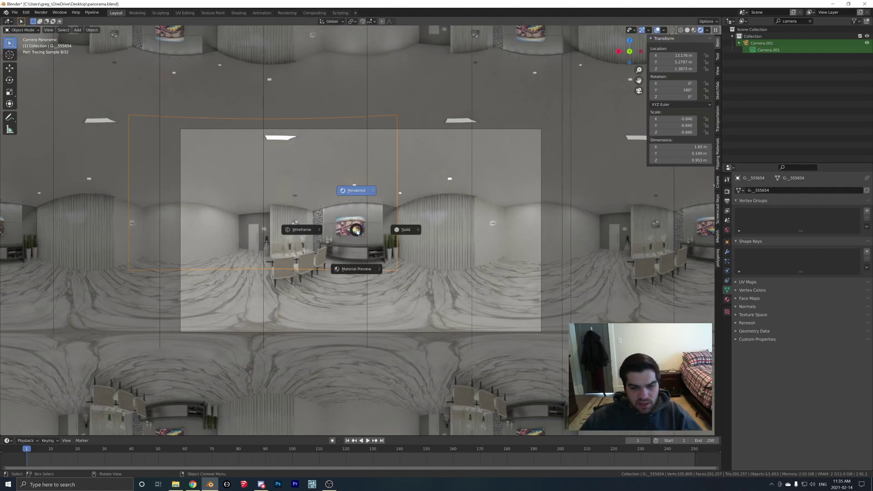
left_click(405, 292)
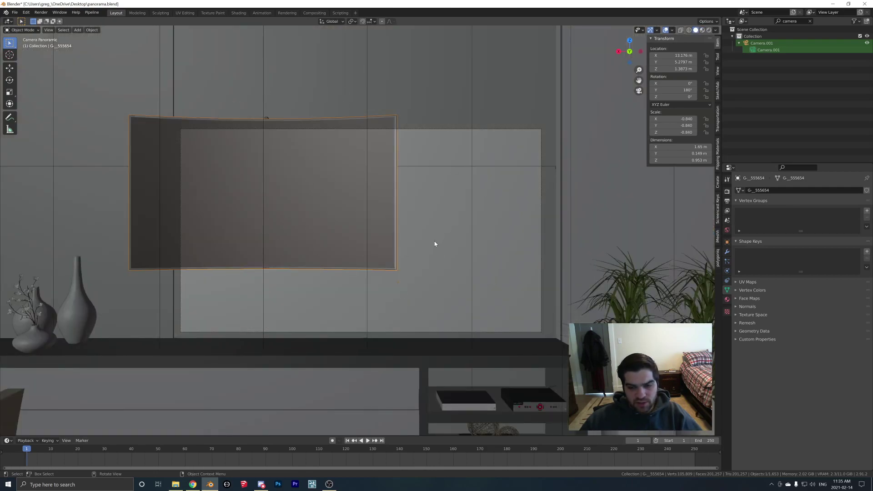
key("KP_0")
middle_click_drag(424, 227, 482, 233)
Step: Inspect the Curtains material's surface settings down to Alpha, for the curtain beside the plants and the one behind the dining chairs
left_click(629, 236)
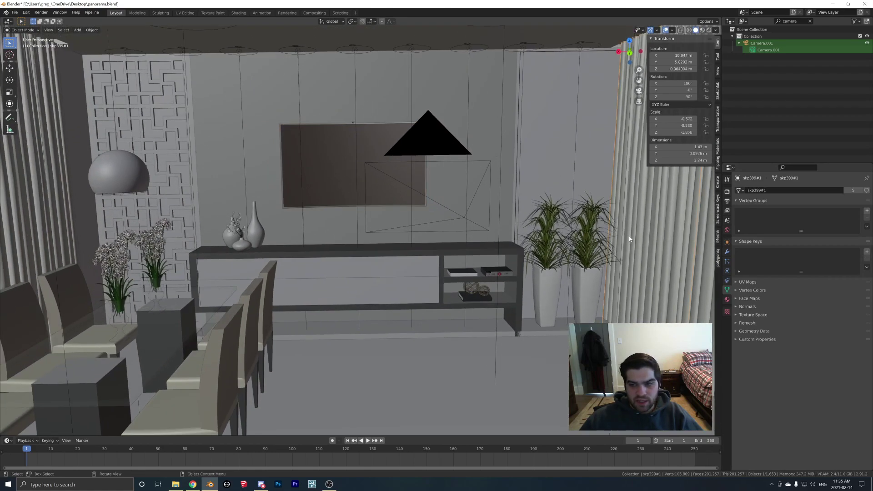
left_click(726, 299)
scroll(827, 364, "down", 2)
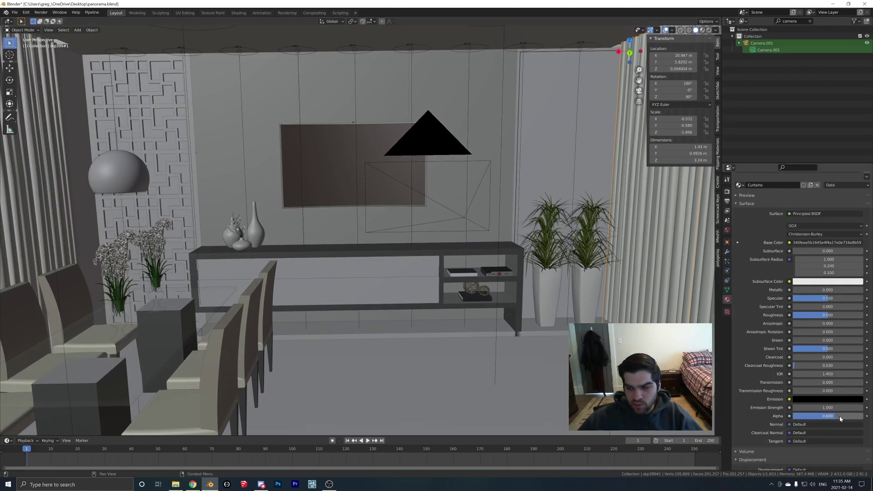
left_click(43, 223)
middle_click_drag(351, 253, 340, 257)
Step: Save the Blender file
left_click(15, 13)
left_click(24, 57)
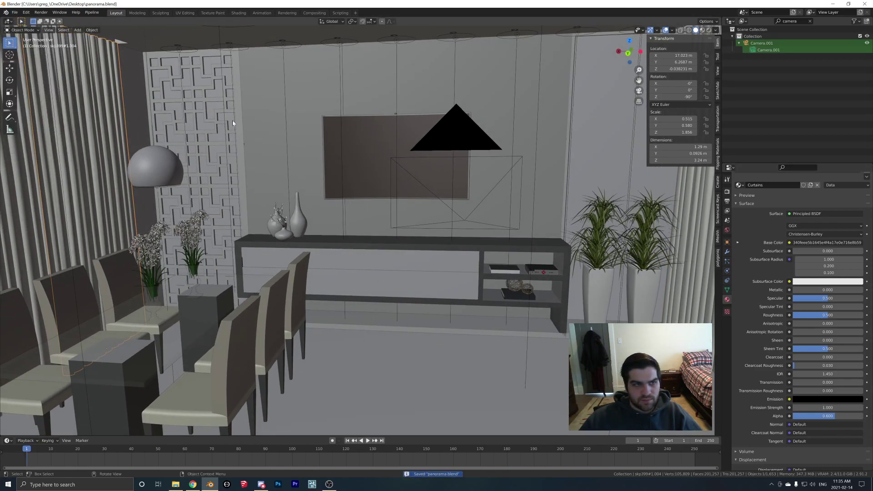
scroll(409, 235, "down", 1)
middle_click_drag(419, 234, 386, 210, "shift")
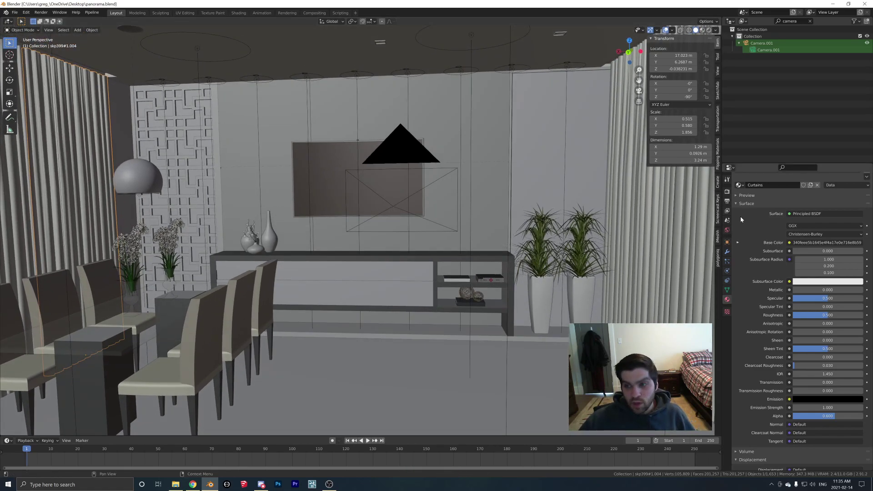
Step: Set the output resolution to 8000 px in X and 4000 px in Y
left_click(727, 201)
left_click(819, 198)
type("8000")
key("Tab")
type("4000")
key("Return")
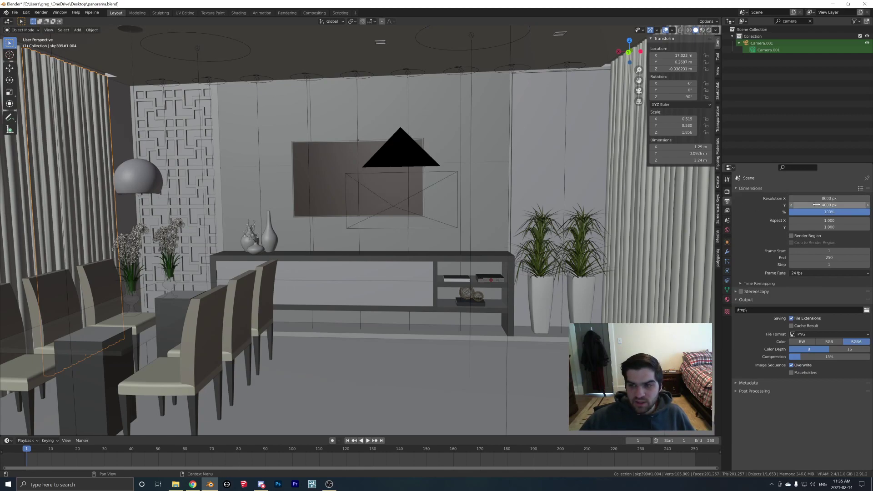
Step: Keep the render samples at 128 and set the Cycles device to GPU Compute
left_click(727, 191)
left_click(830, 243)
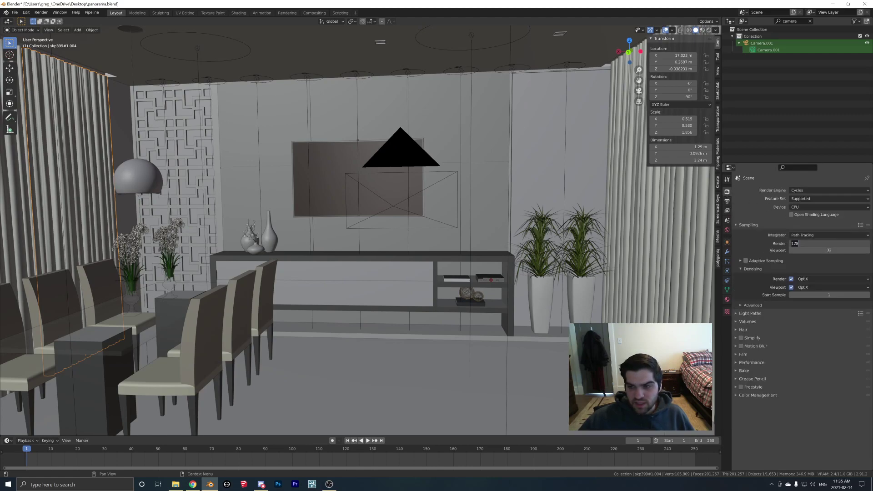
key("Return")
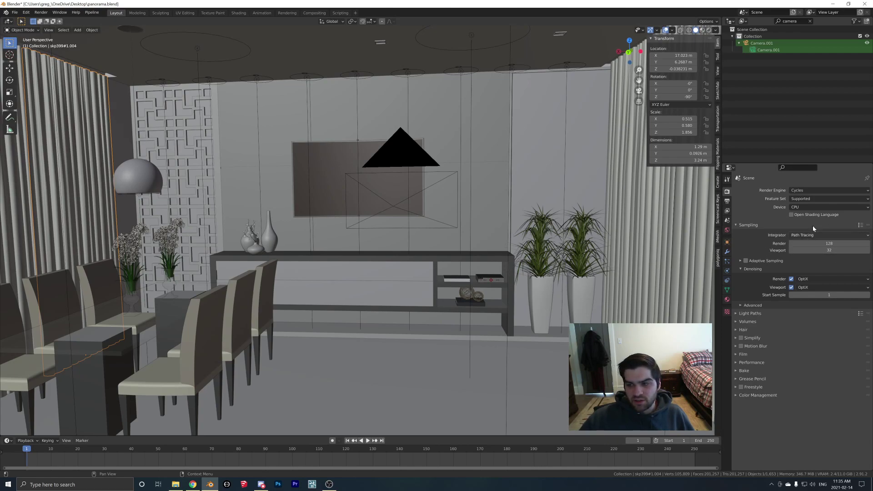
left_click(808, 208)
left_click(800, 226)
Step: Save the file with the new output and render settings
left_click(15, 12)
left_click(25, 57)
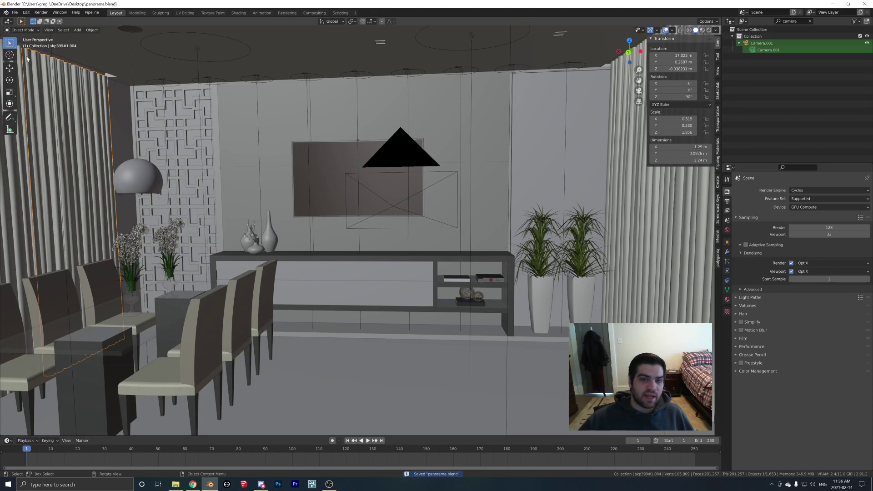